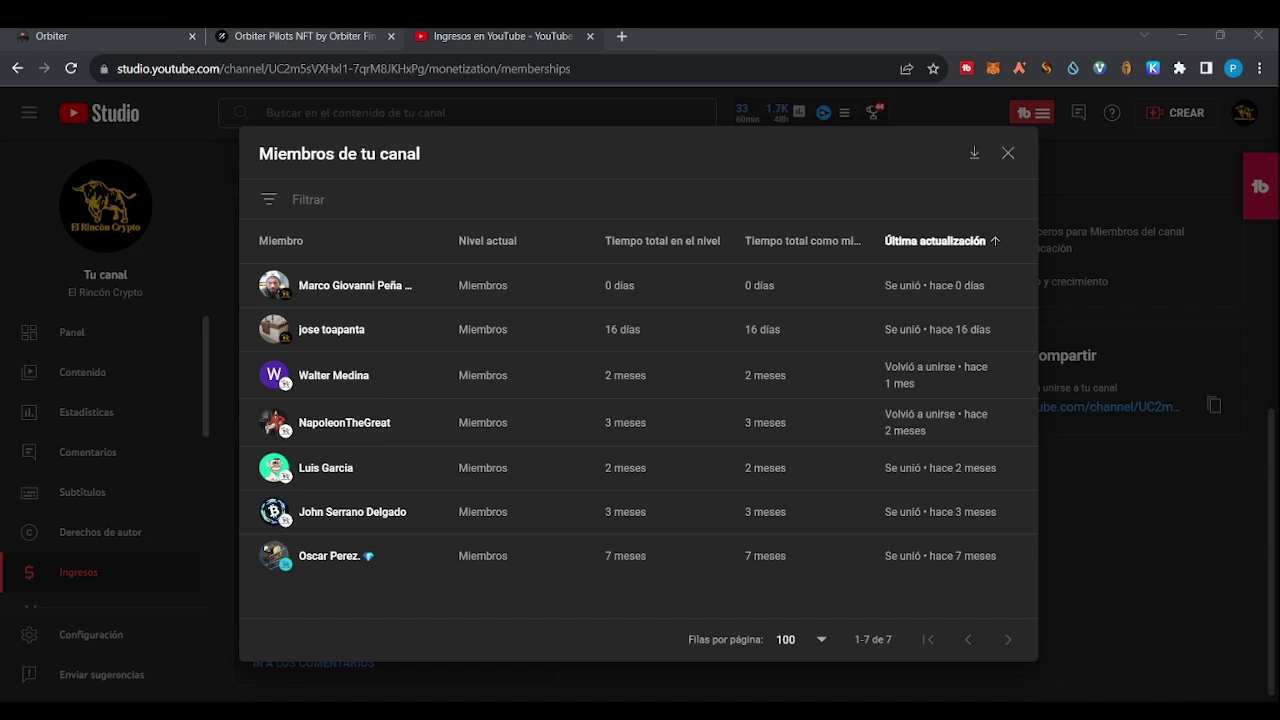
Step: Review the Orbiter Pilot NFT tiers on the Galxe campaign page, from Trainee to Ace, and each tier's claim status
key(ctrl+1)
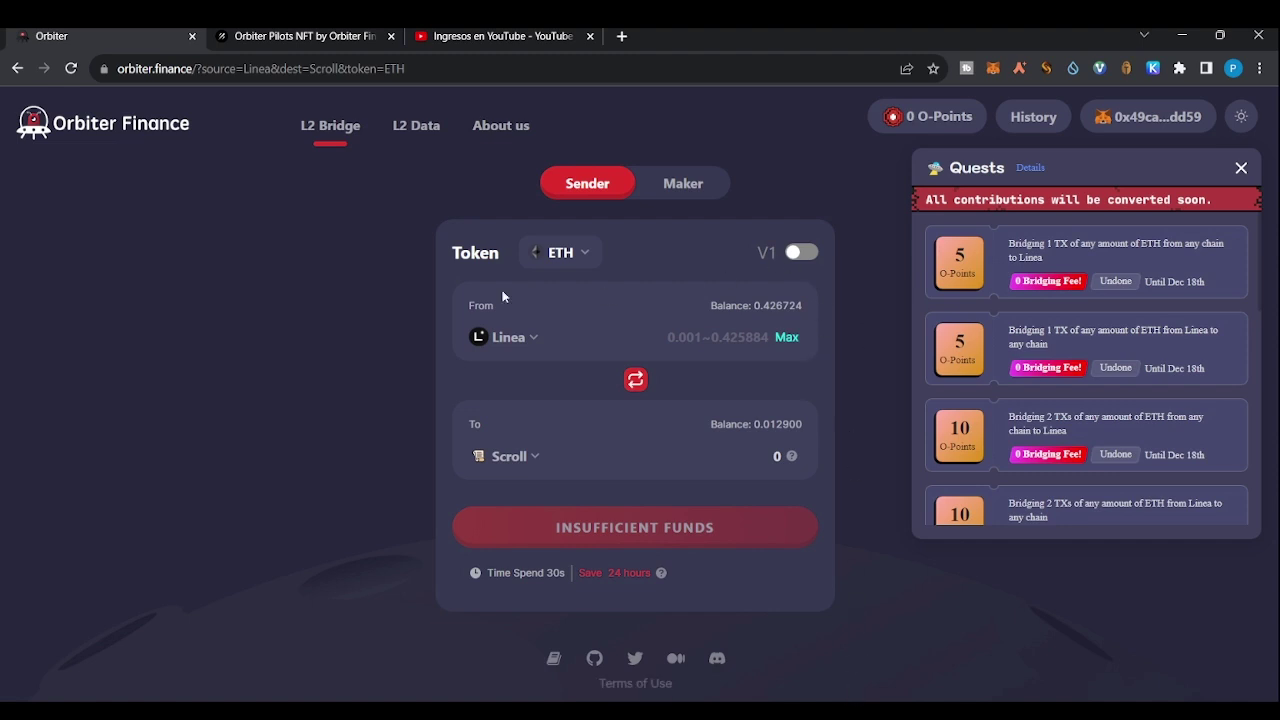
click(313, 38)
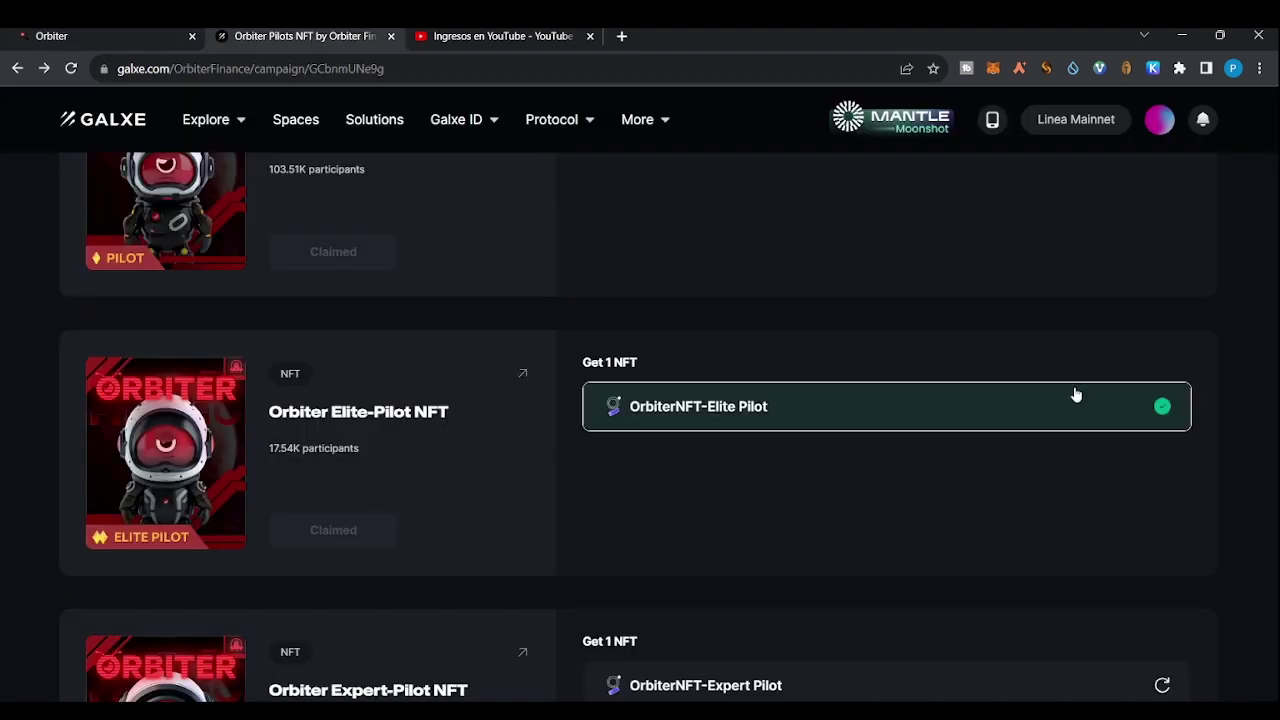
scroll(1271, 400, up, 3)
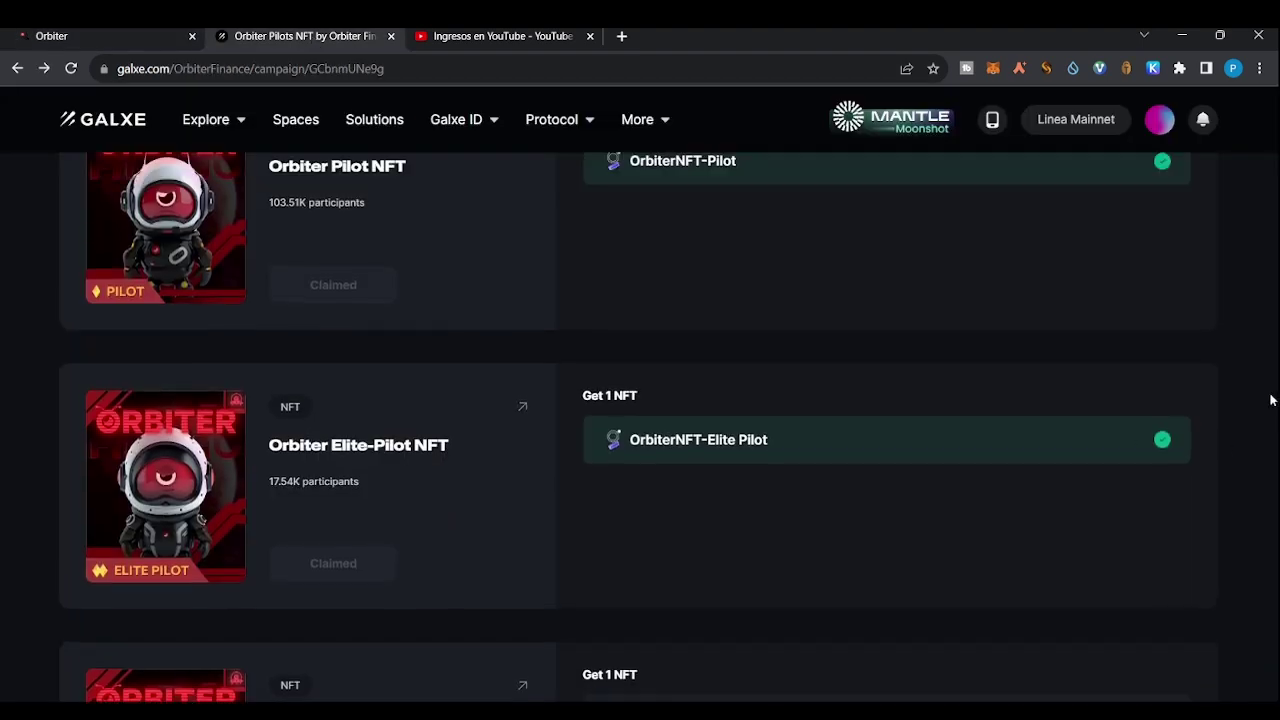
scroll(1271, 400, up, 3)
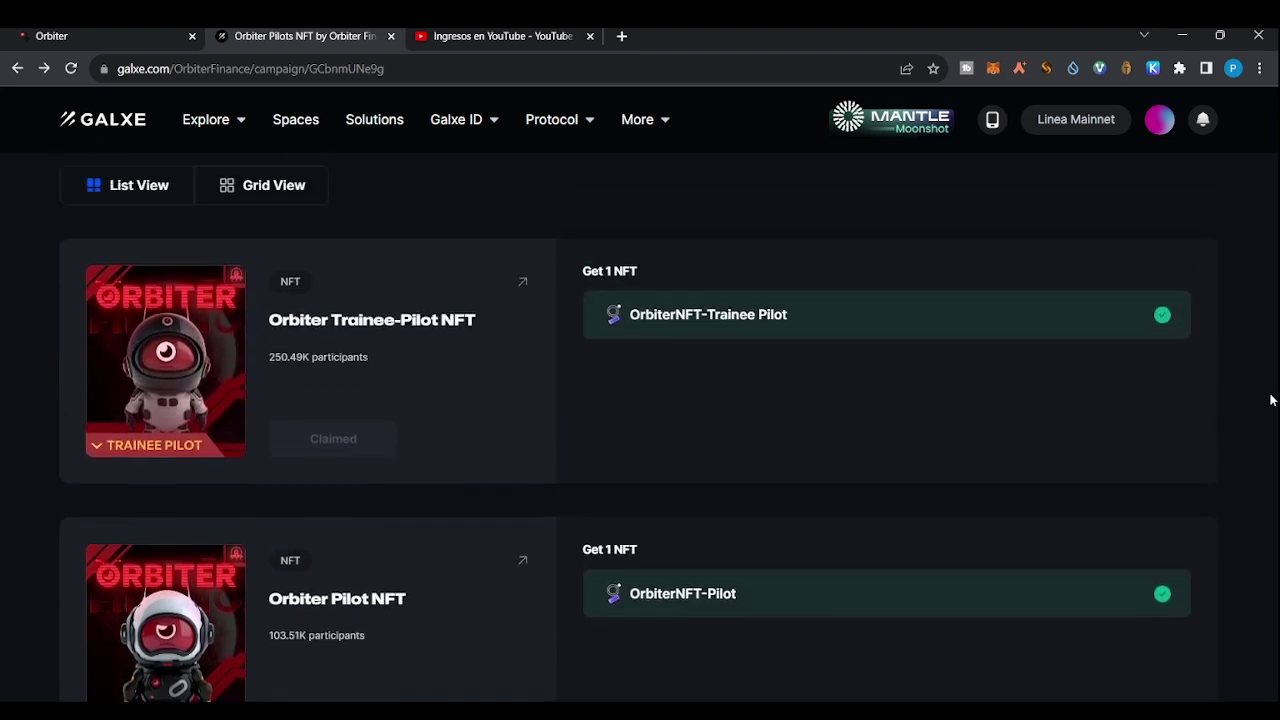
scroll(1271, 400, up, 1)
scroll(1271, 400, up, 3)
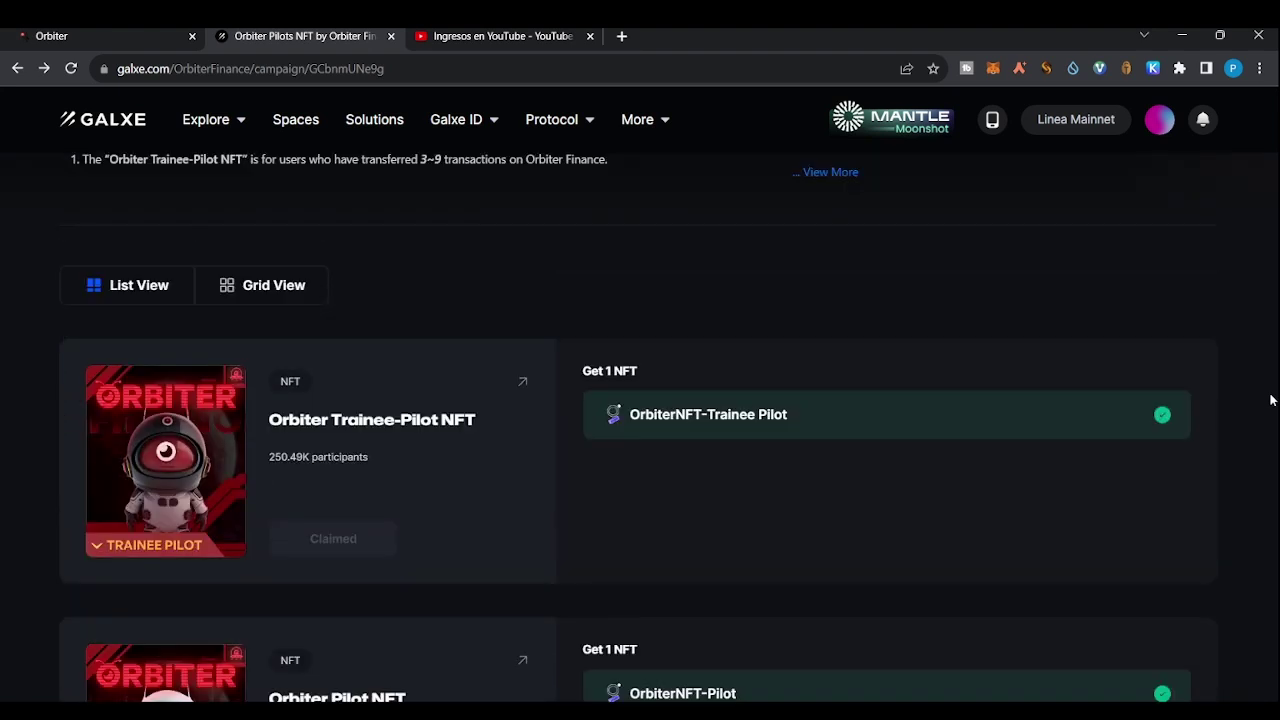
scroll(1271, 400, down, 2)
scroll(1271, 400, down, 1)
scroll(1271, 400, down, 5)
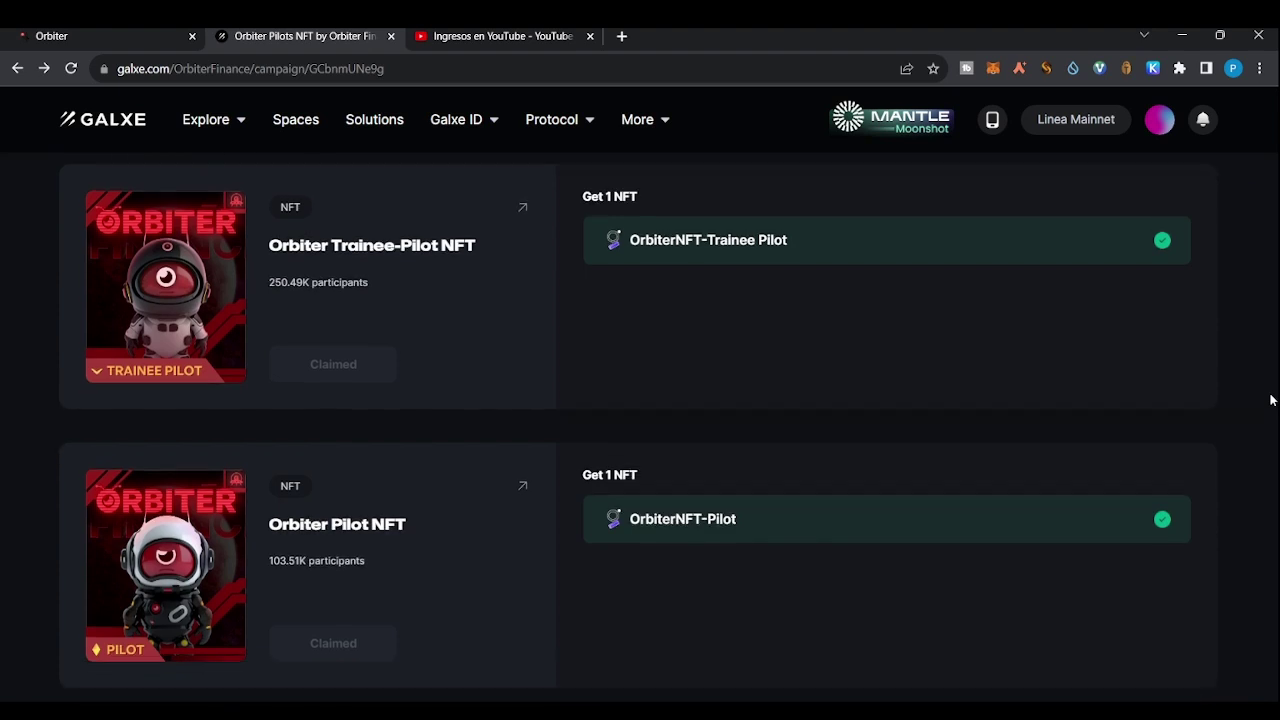
scroll(1271, 400, down, 5)
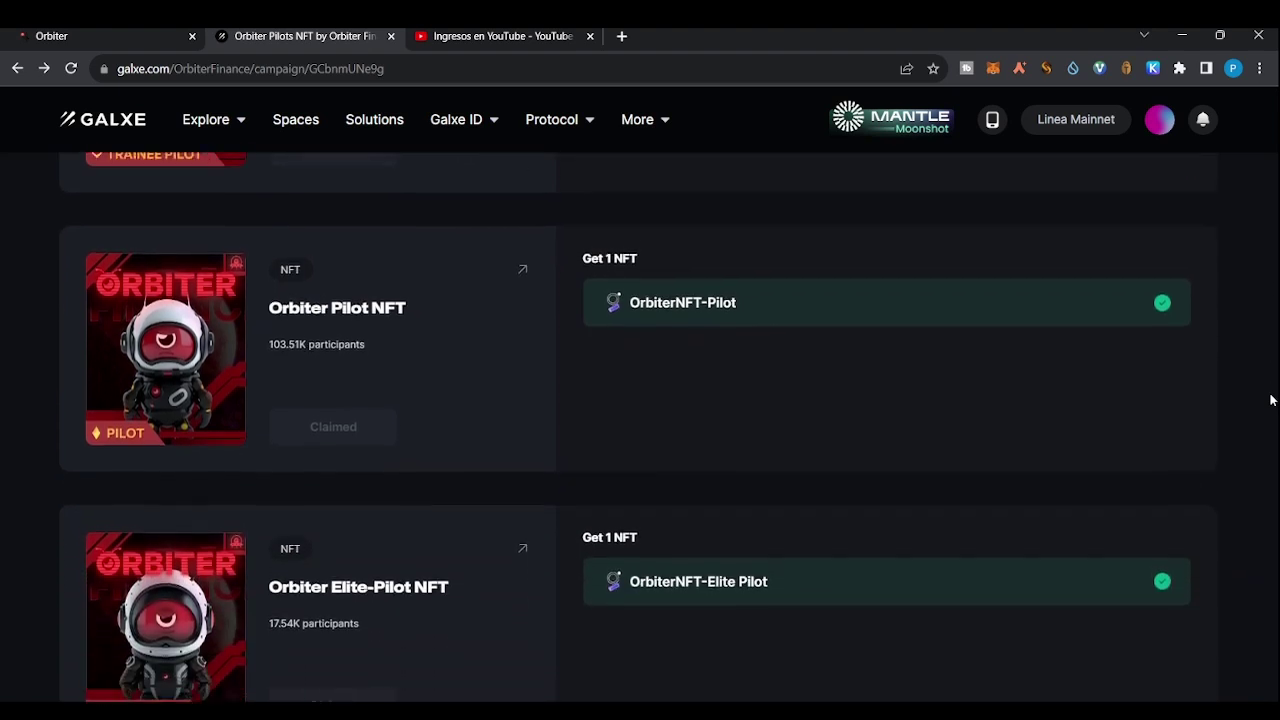
scroll(1271, 400, down, 2)
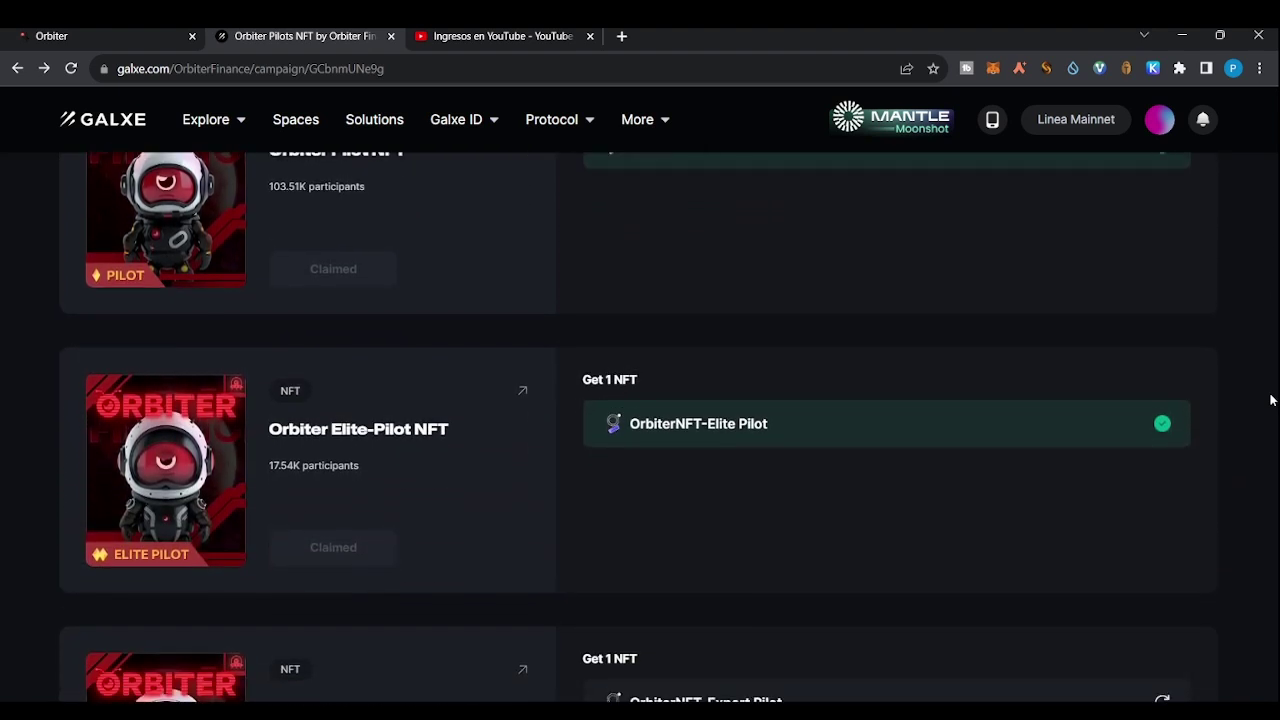
scroll(1271, 400, down, 1)
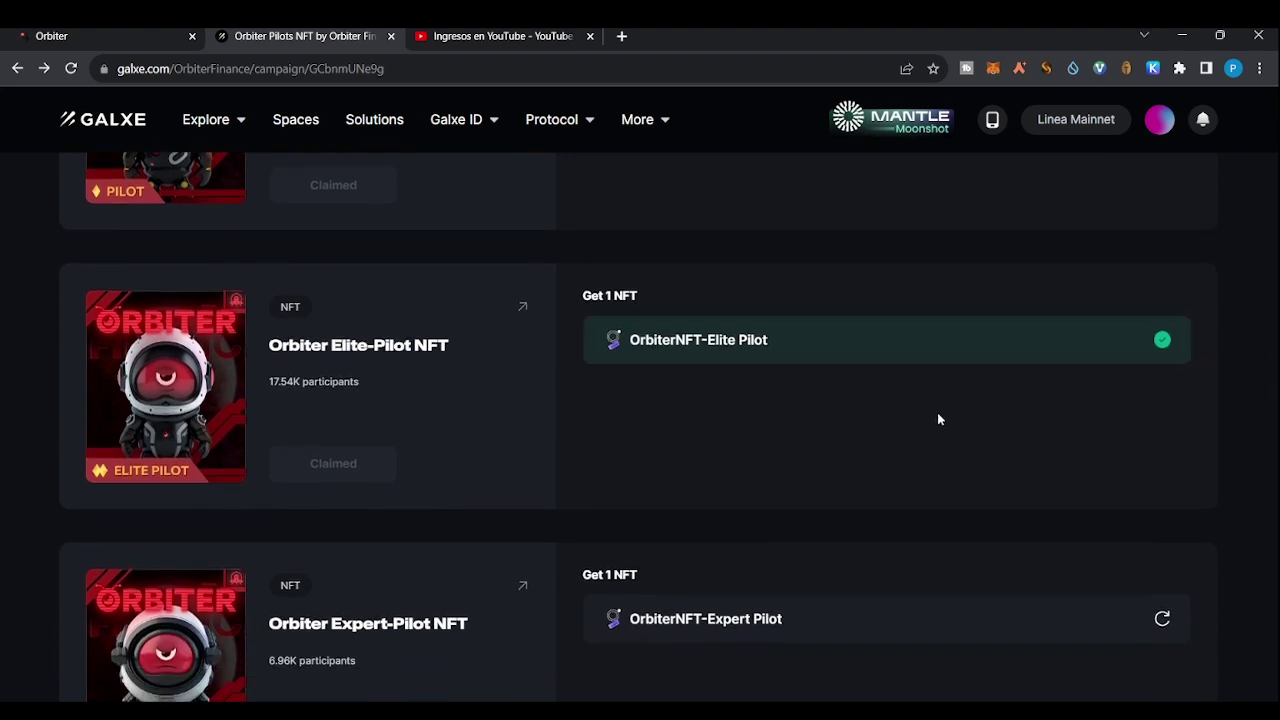
scroll(938, 420, down, 4)
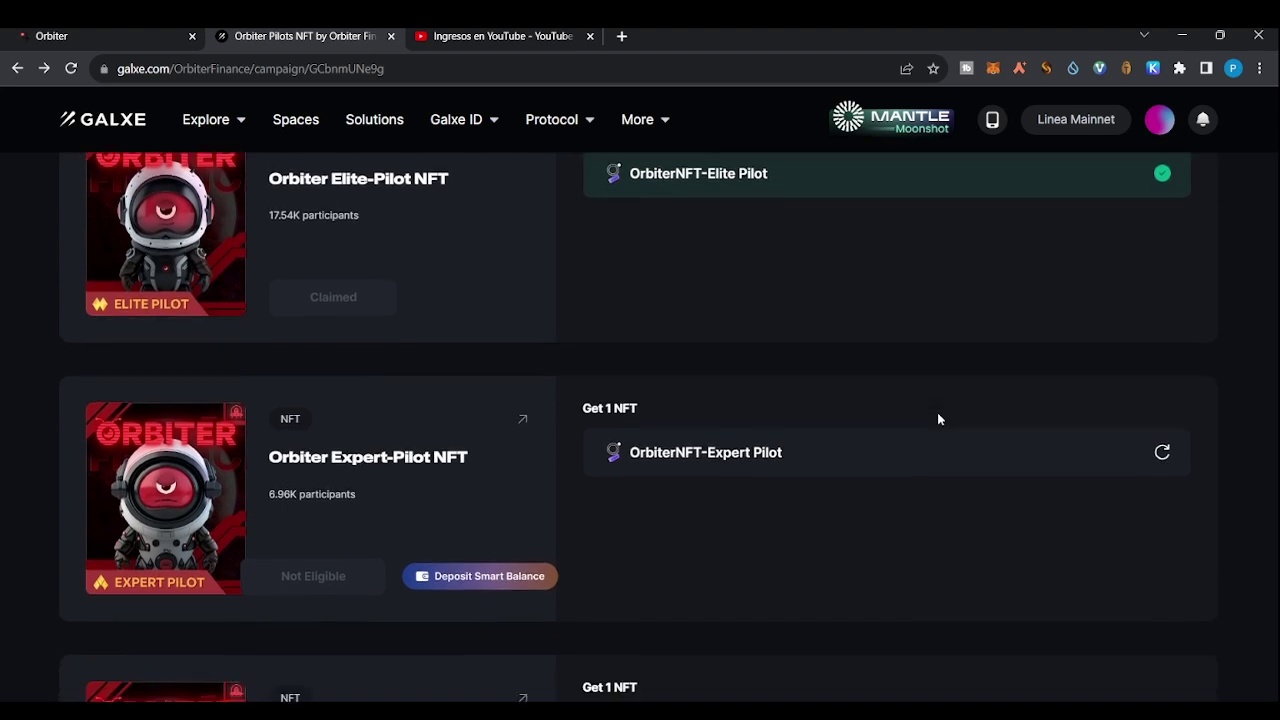
scroll(938, 419, down, 3)
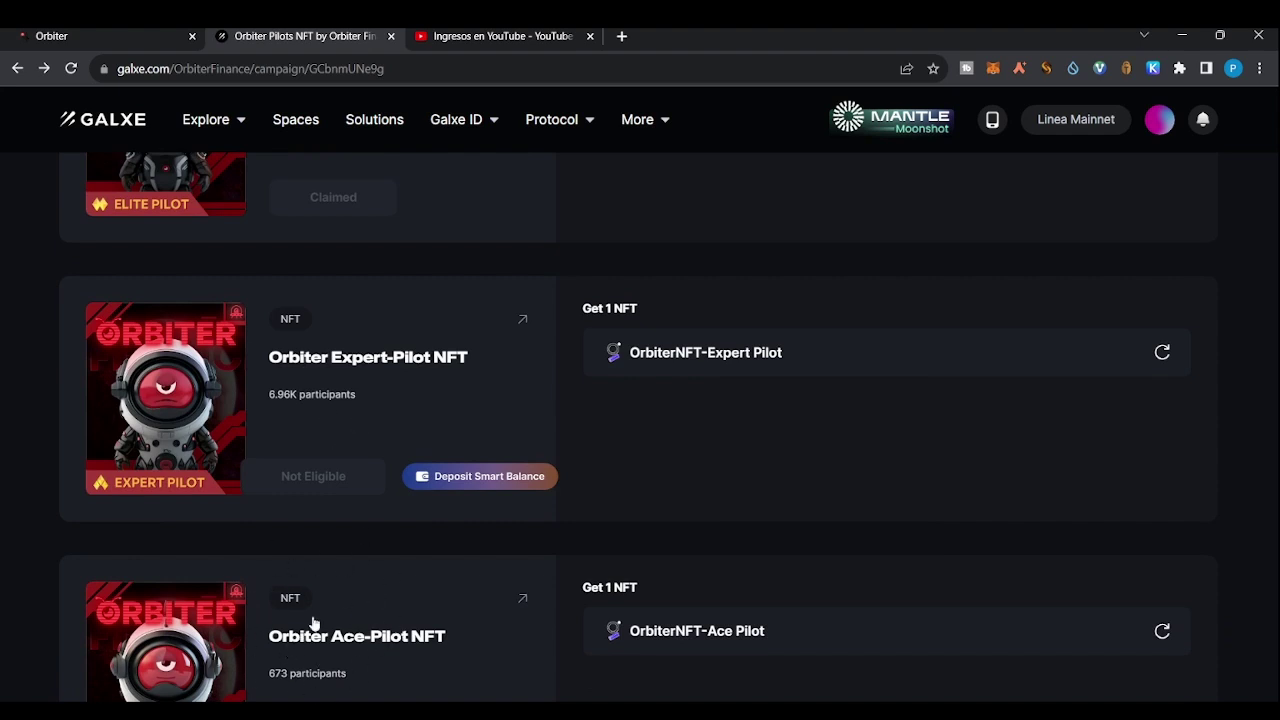
scroll(313, 623, down, 1)
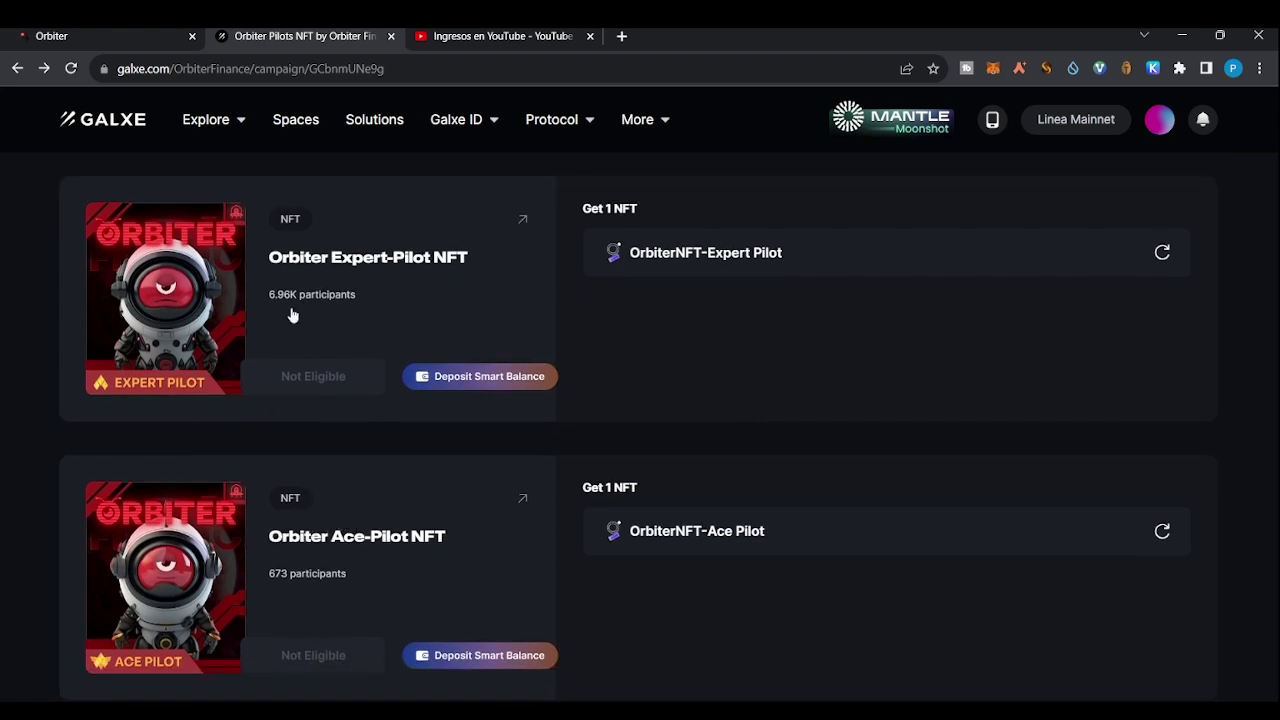
scroll(213, 361, up, 3)
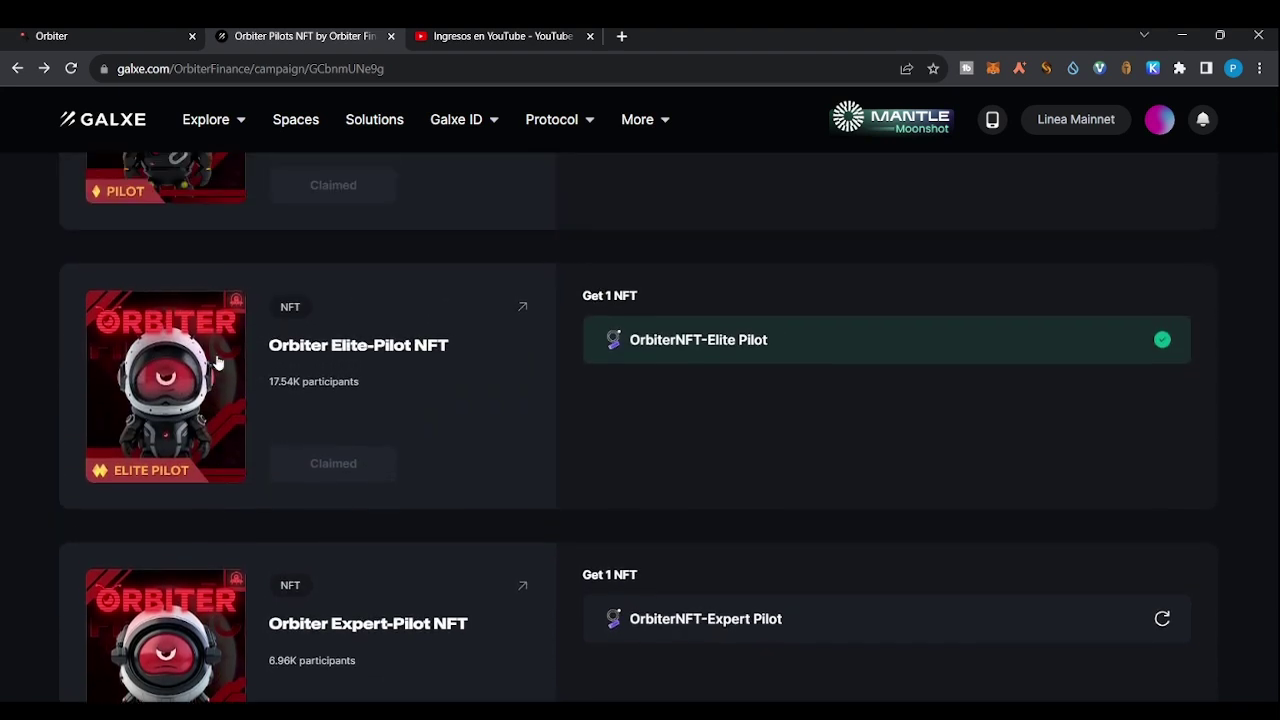
Step: Bridge 0.1 ETH from Linea to Scroll on Orbiter Finance and confirm the transfer
click(88, 32)
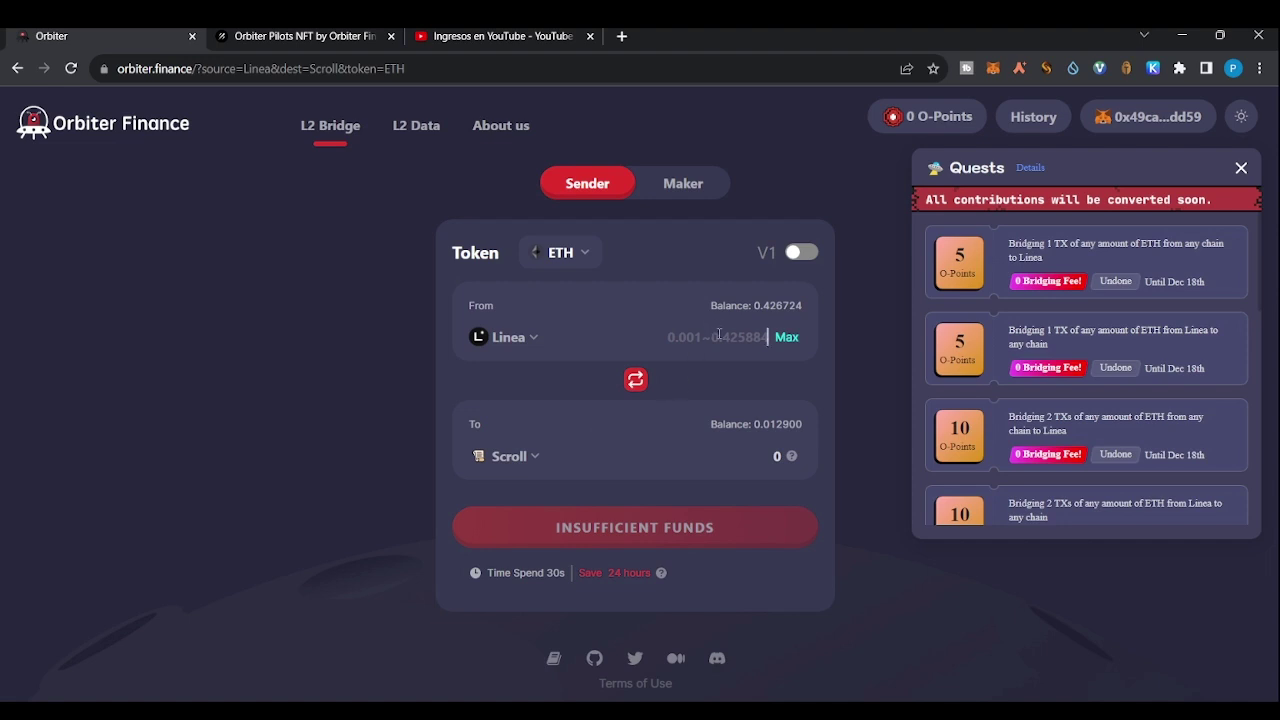
text(0)
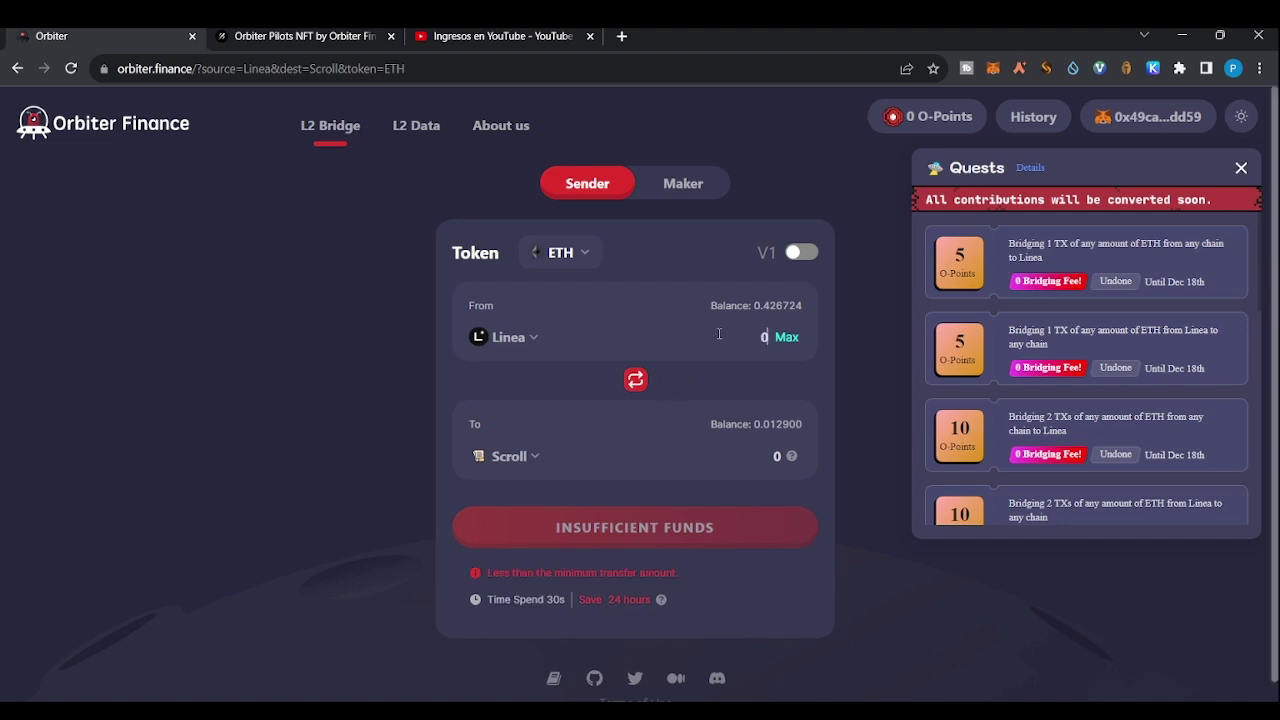
text(.1)
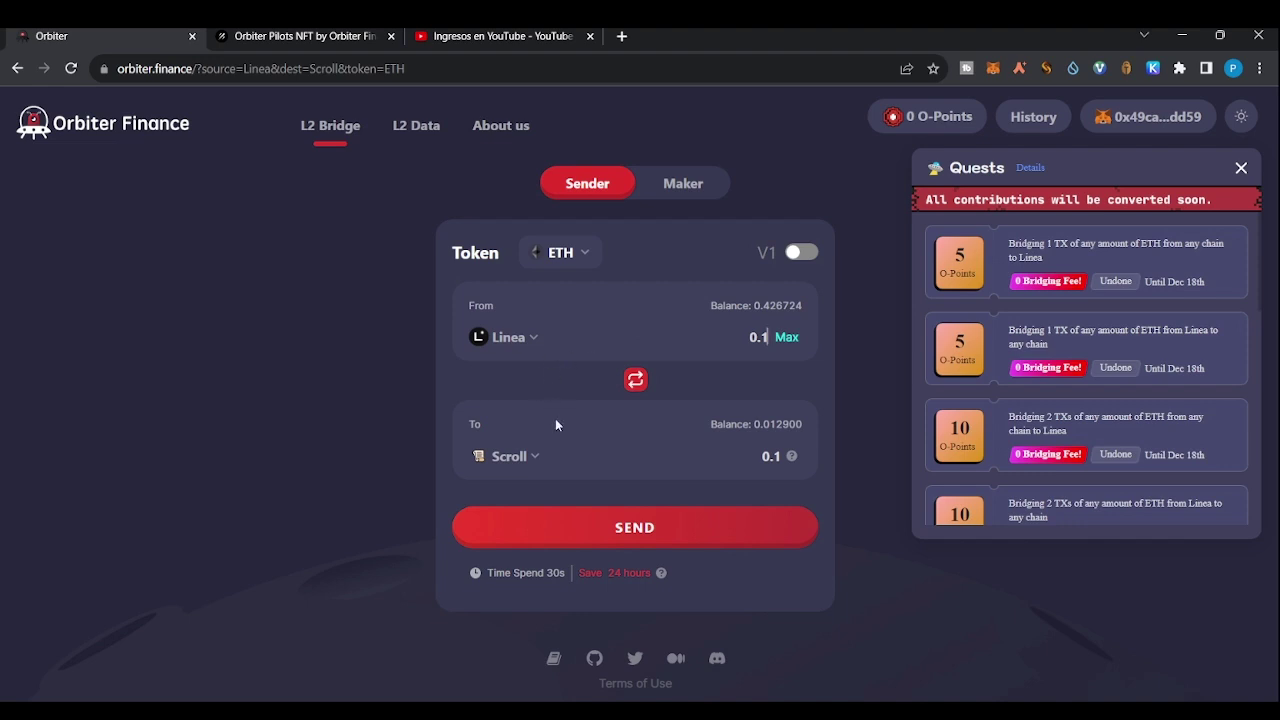
click(697, 533)
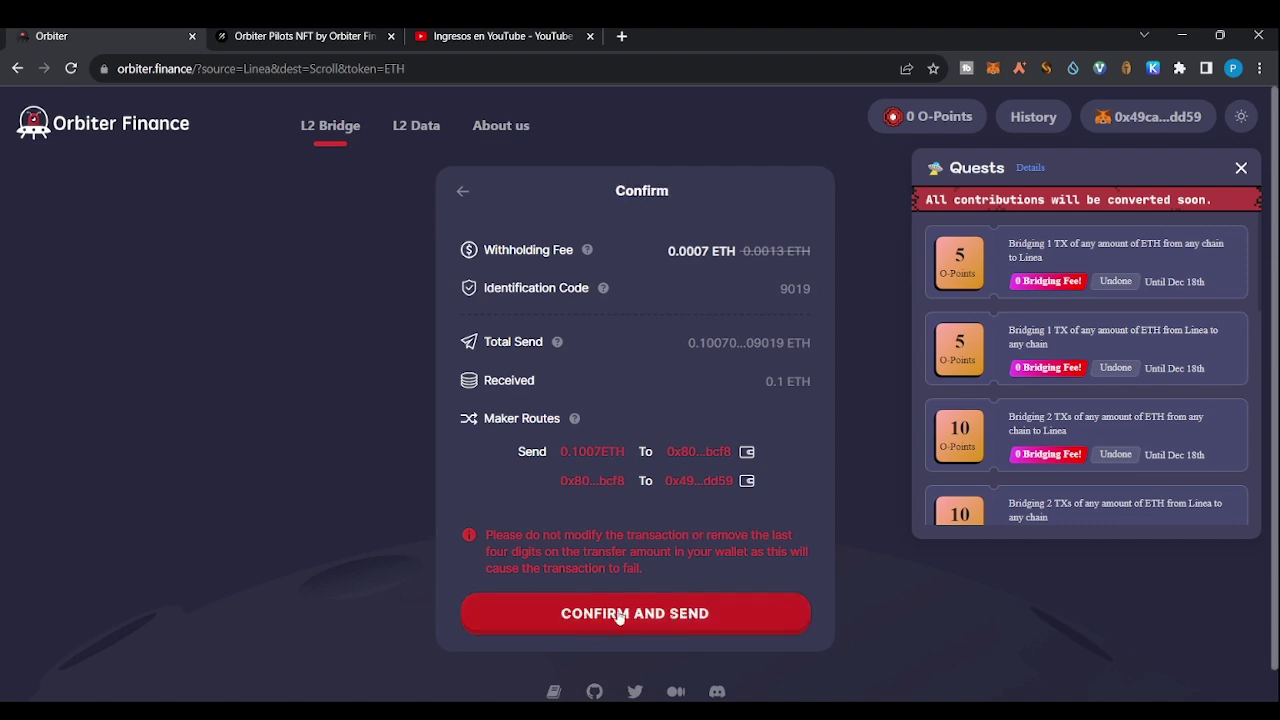
click(651, 622)
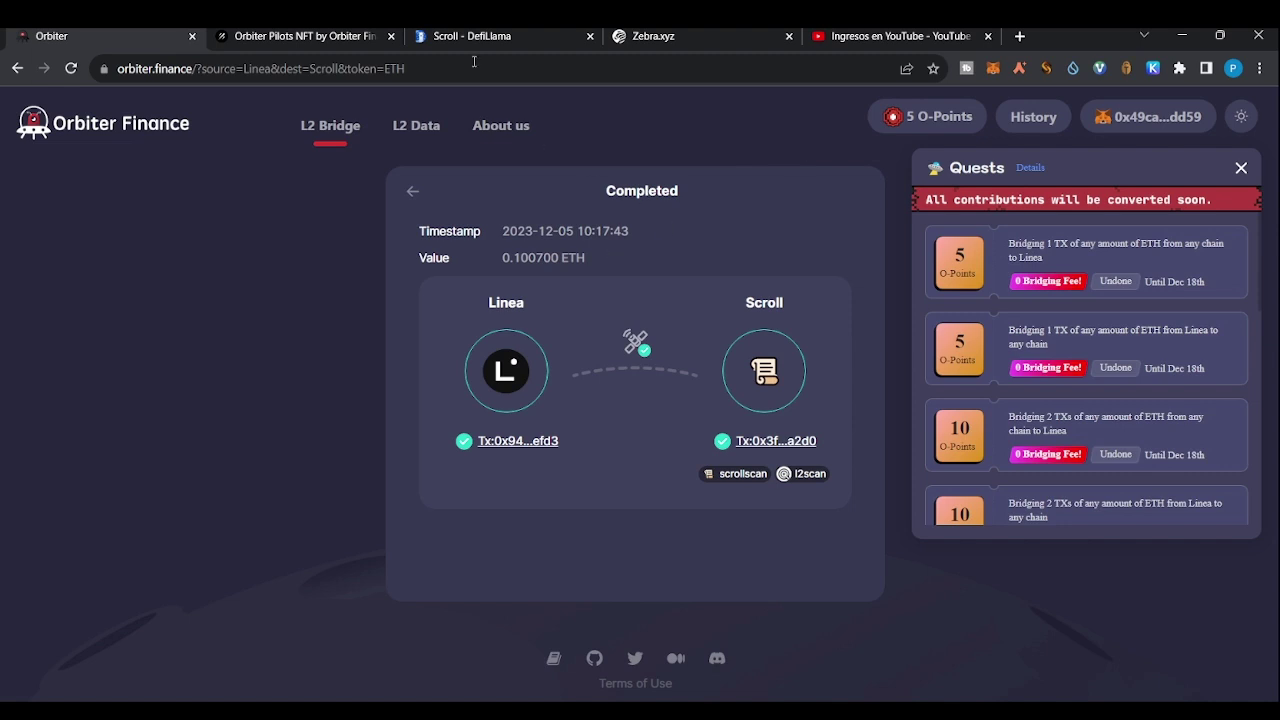
Step: Look at the Scroll protocol rankings on DefiLlama, and swap 0.1 ETH for USDC on Zebra, closing the submission notice
click(491, 38)
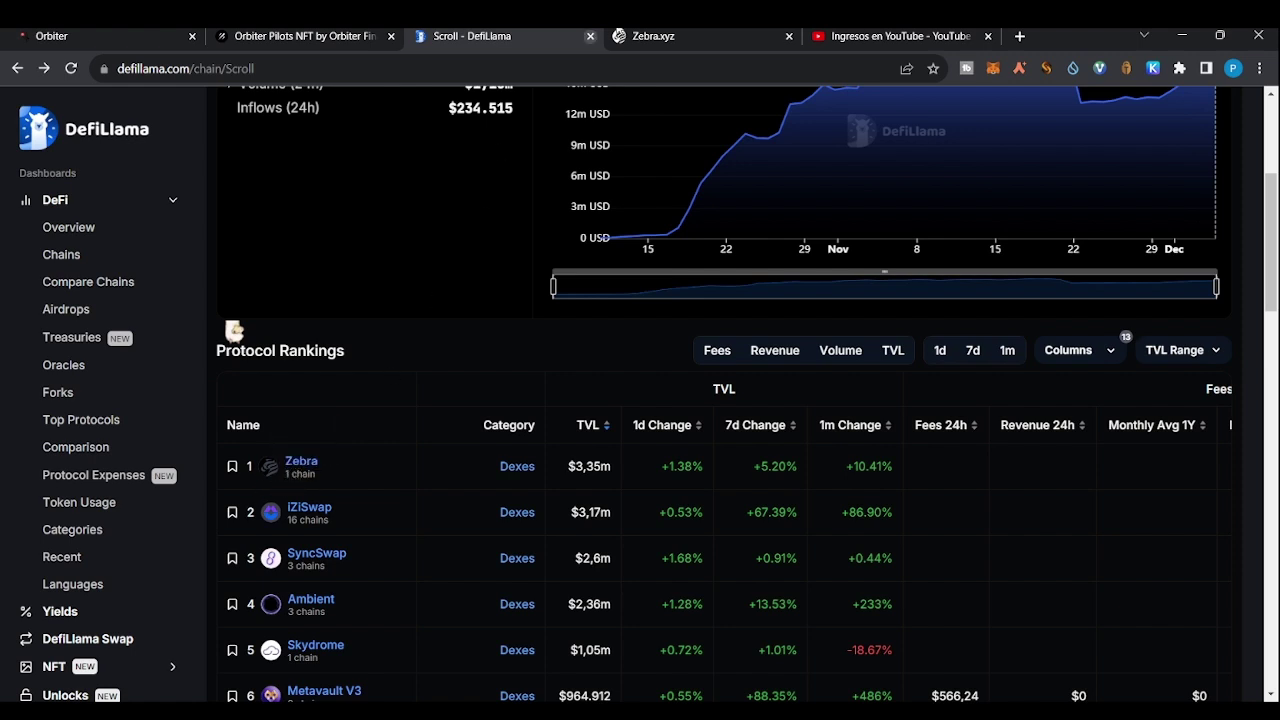
click(676, 35)
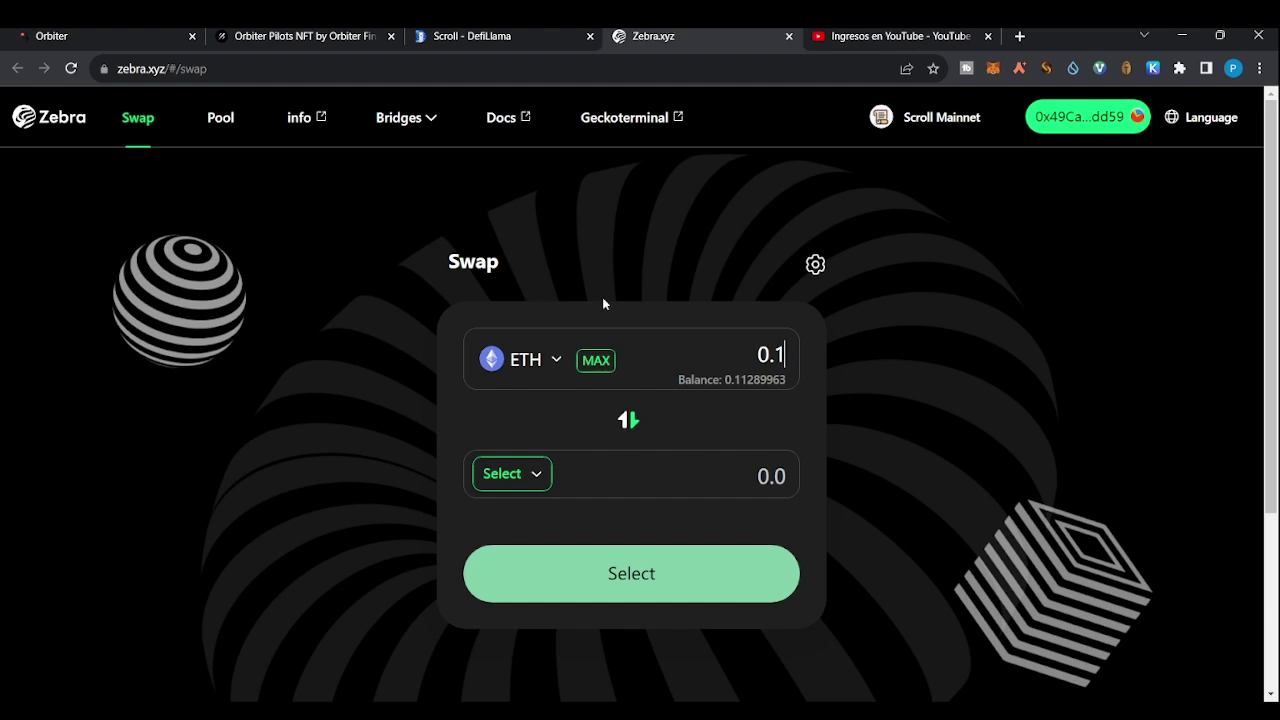
click(538, 475)
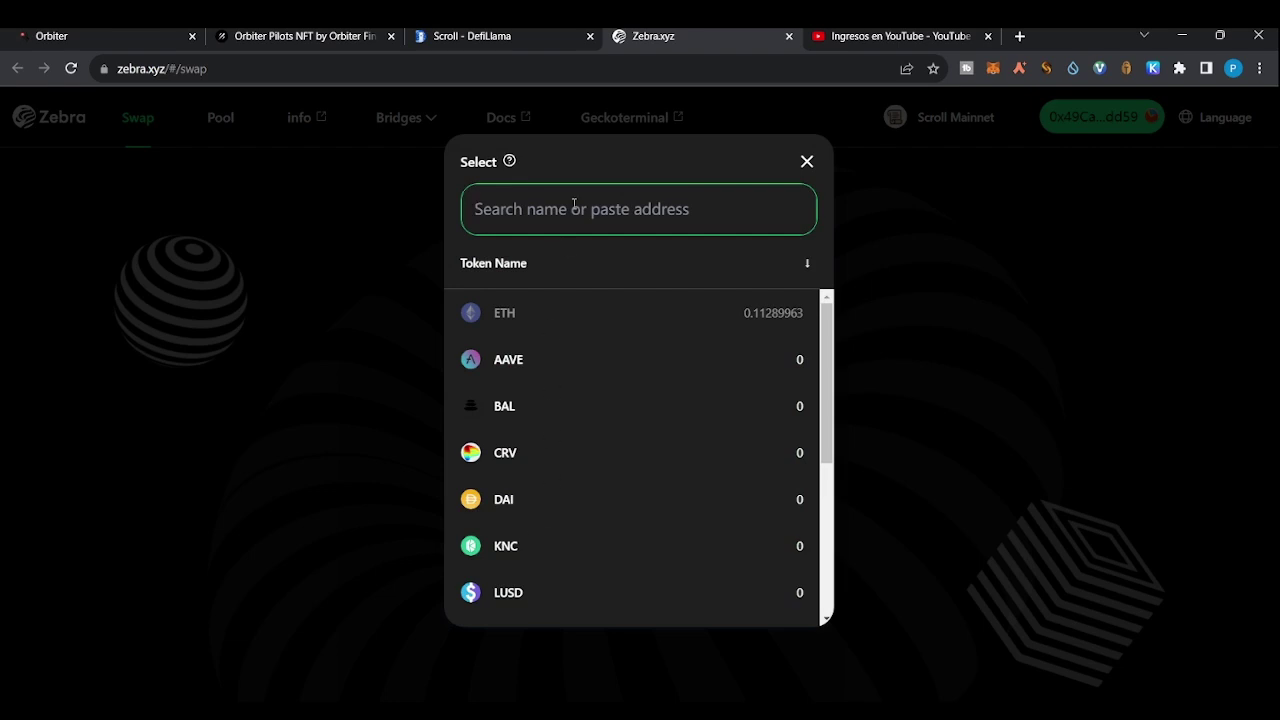
text(usdc)
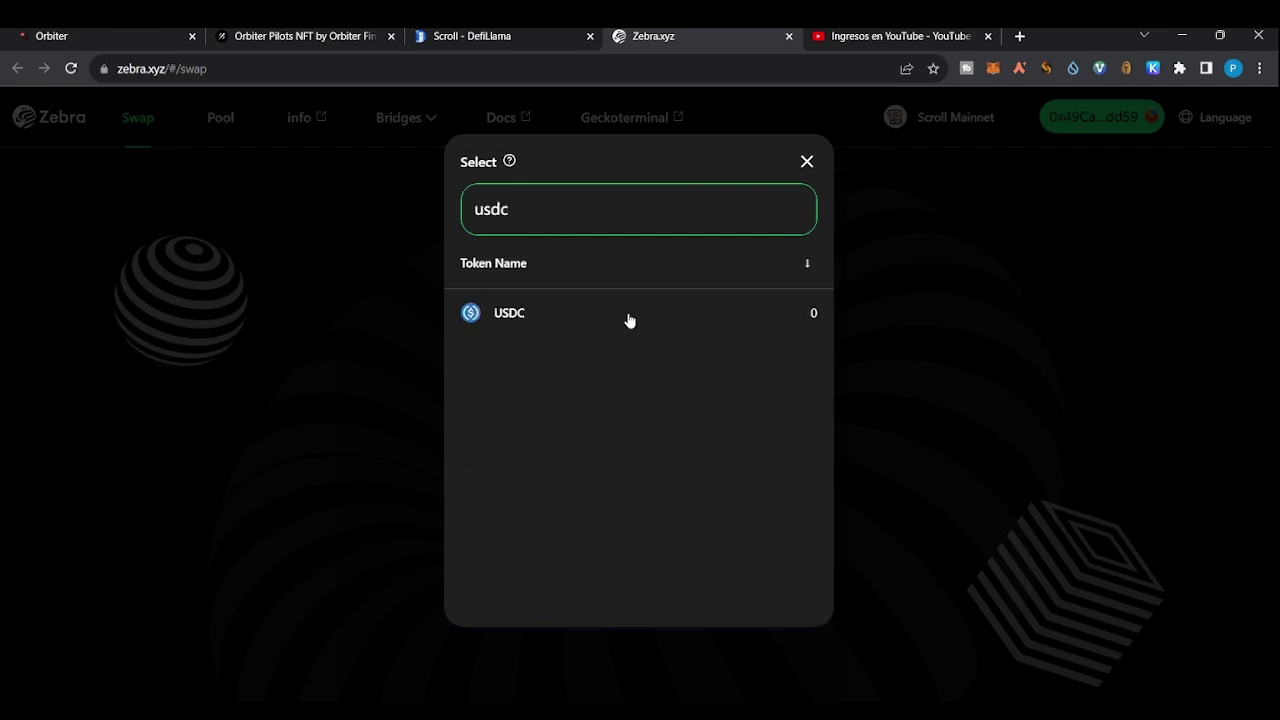
click(637, 315)
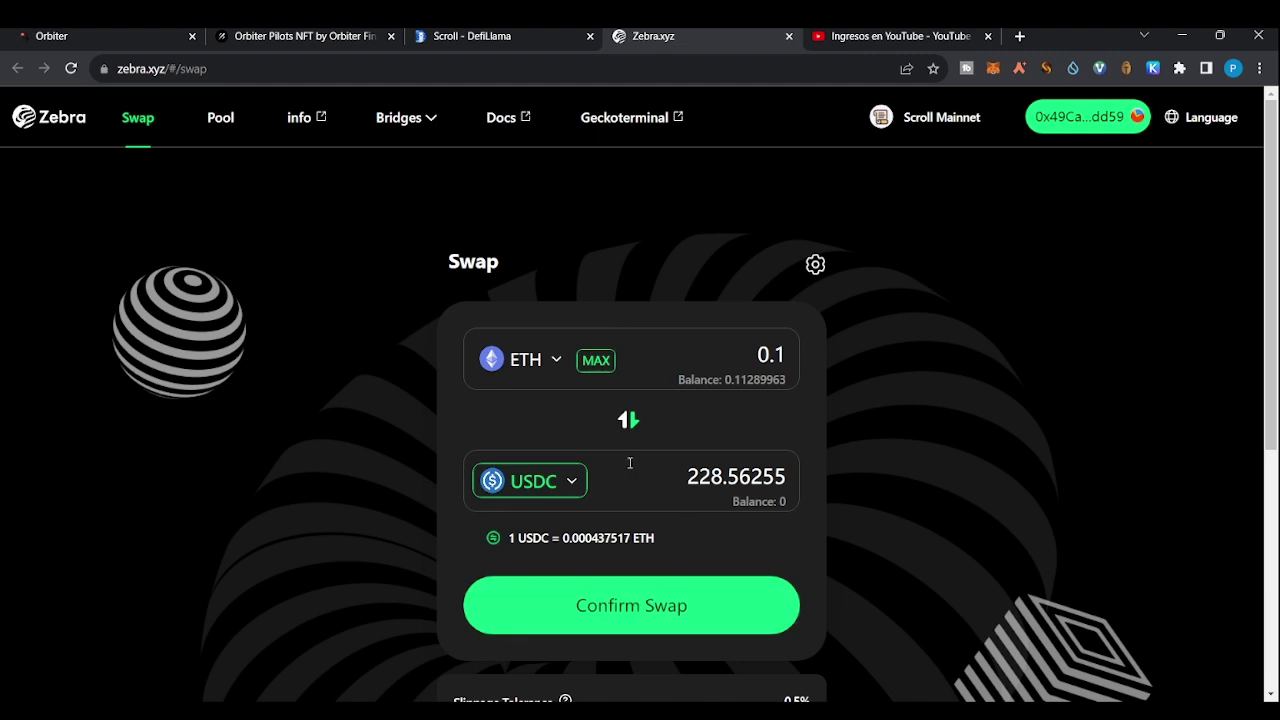
click(688, 609)
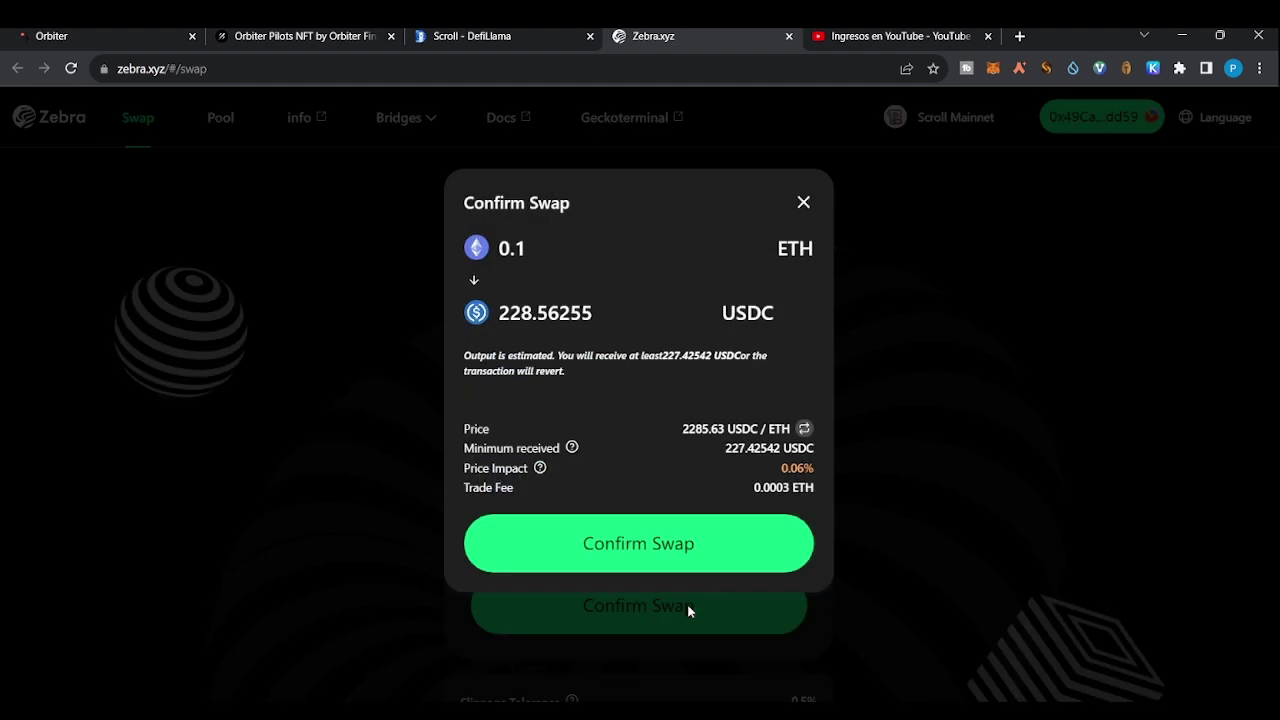
click(666, 551)
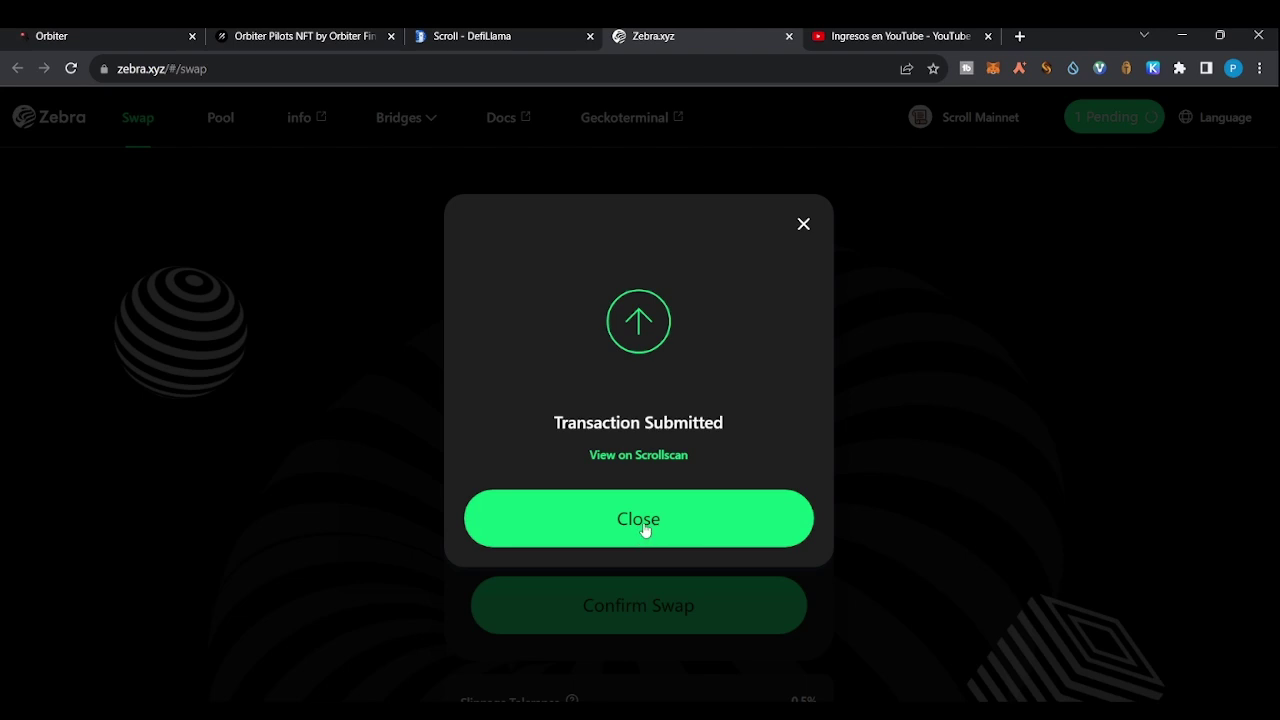
click(643, 523)
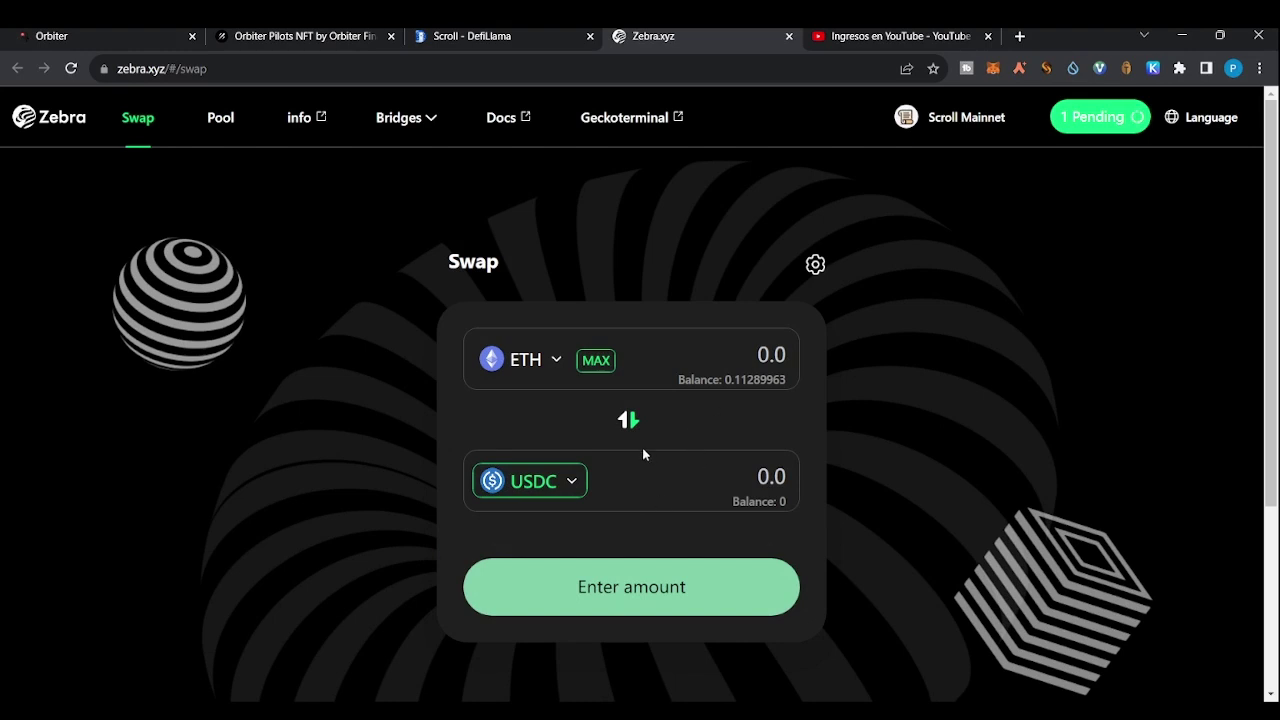
Step: Reverse the swap direction on Zebra and check the list of tokens available to receive
click(628, 421)
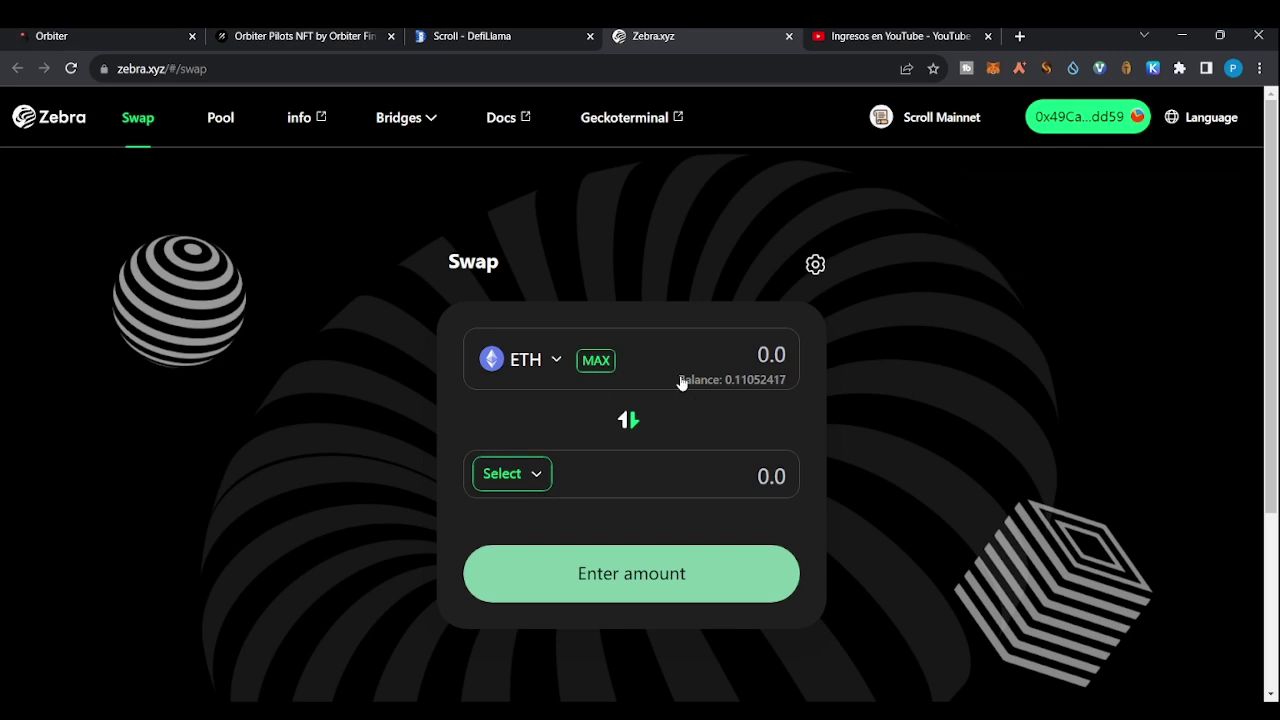
click(538, 480)
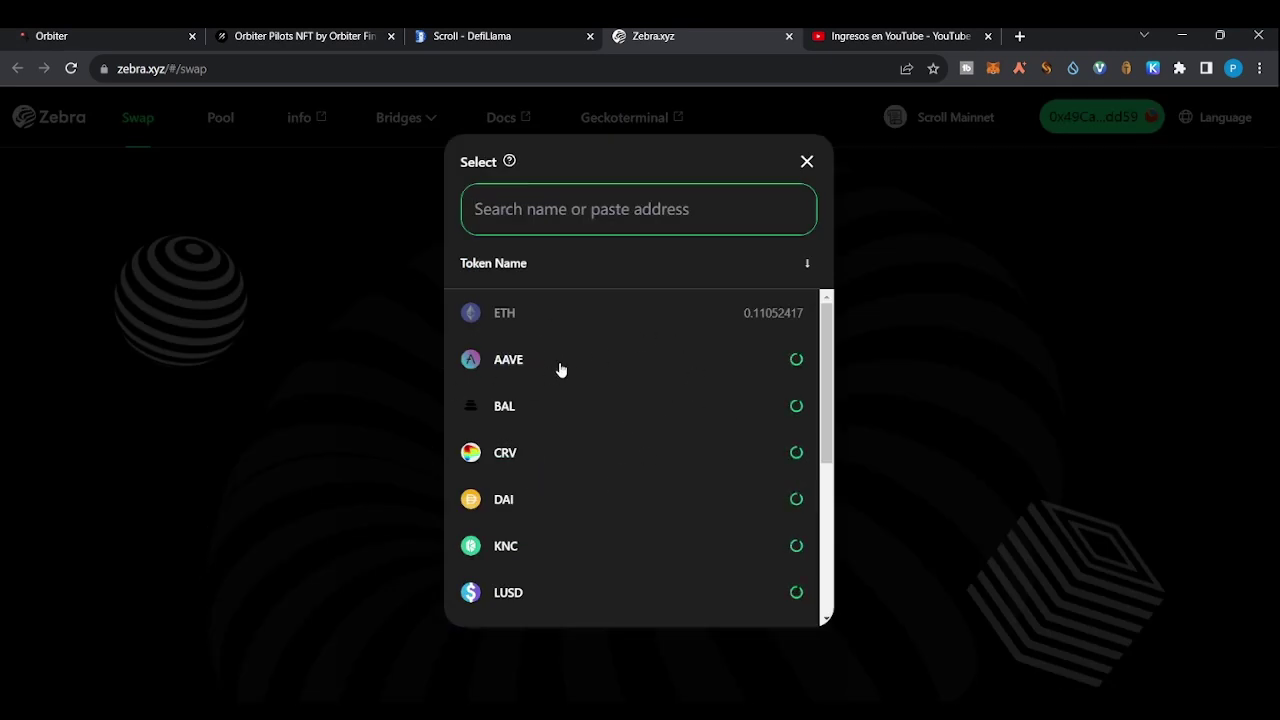
click(272, 312)
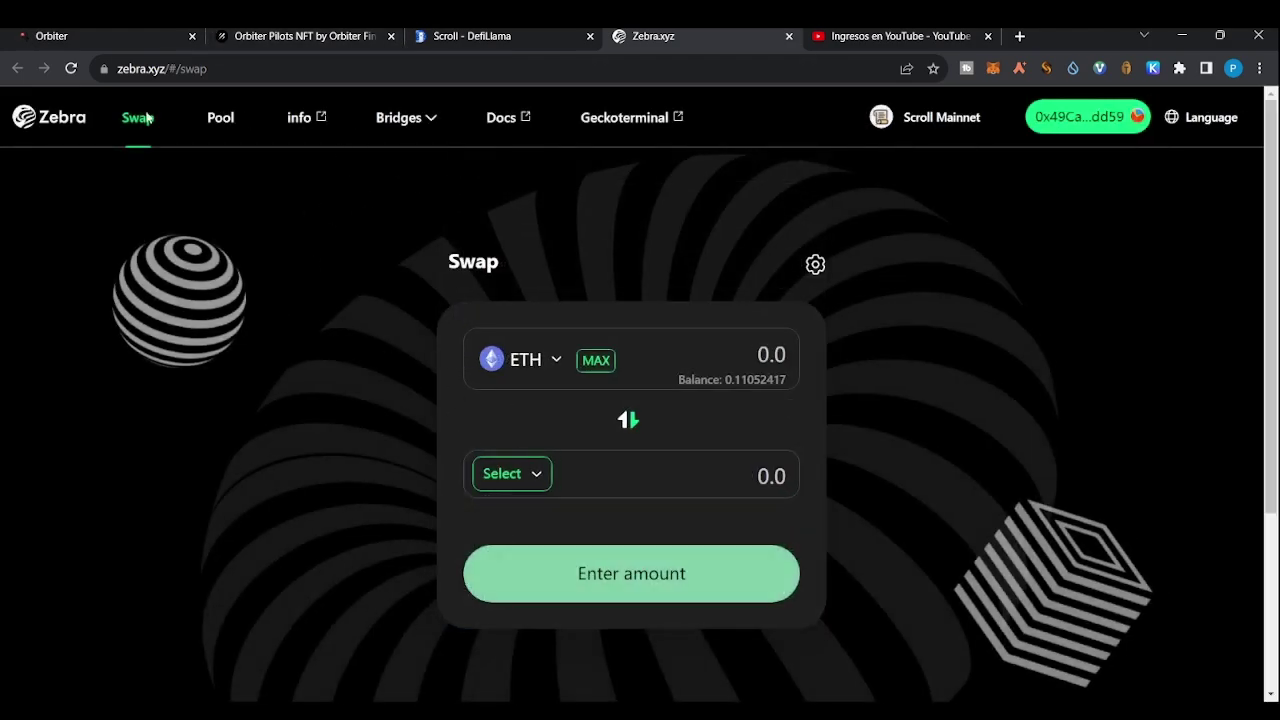
Step: Switch back to Orbiter Finance and reload the L2 Bridge page to get an empty transfer form
click(73, 35)
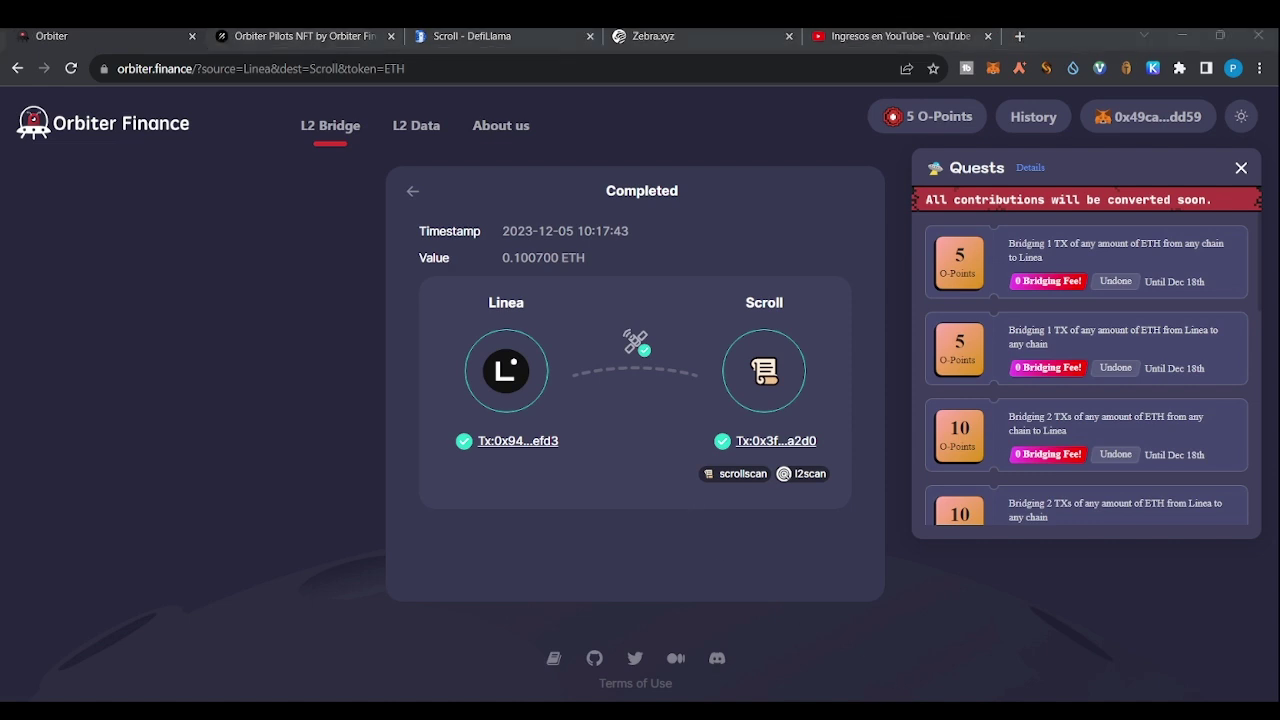
click(614, 434)
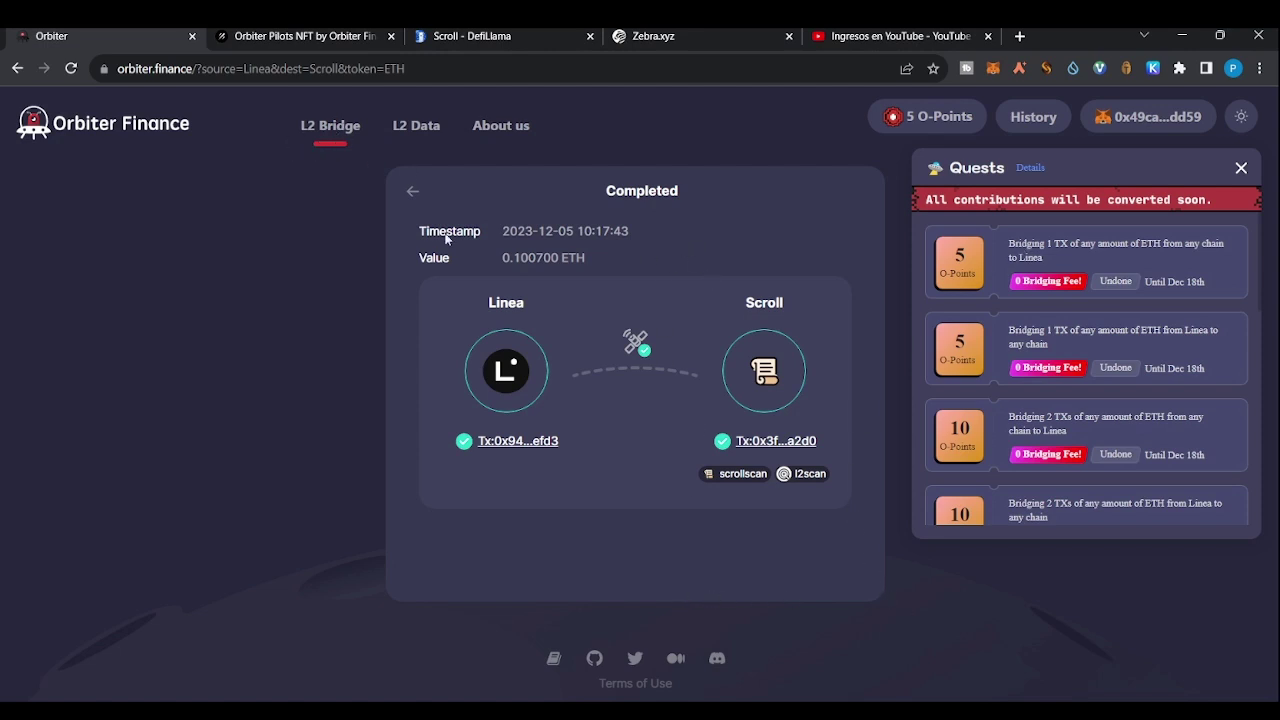
click(415, 126)
click(317, 124)
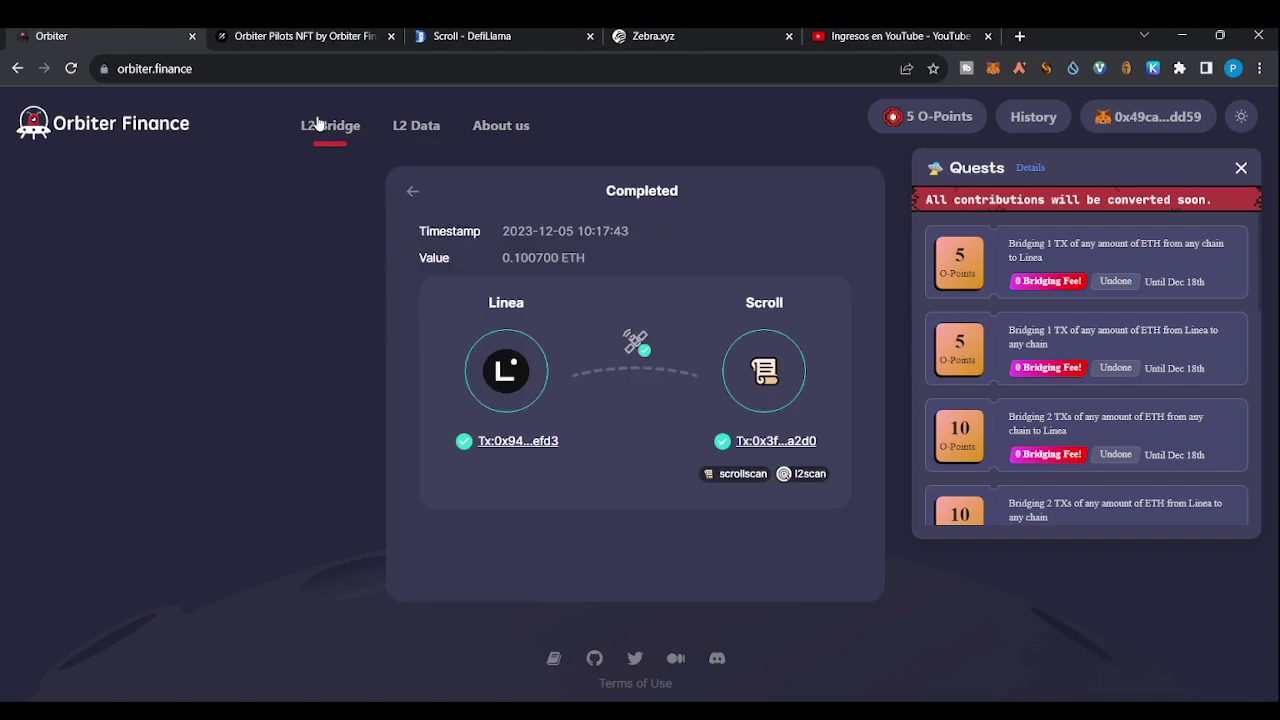
click(71, 68)
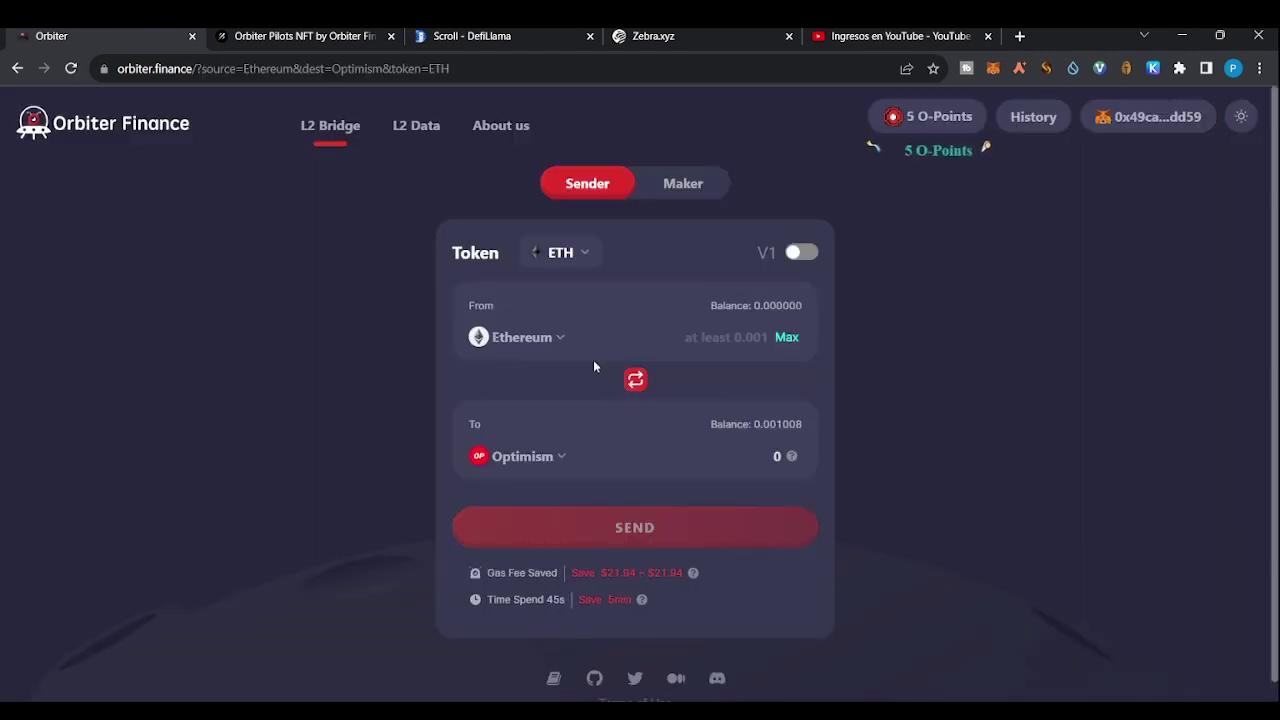
Step: Set the ETH bridge route with Scroll as the source network and Linea as the destination network
click(636, 379)
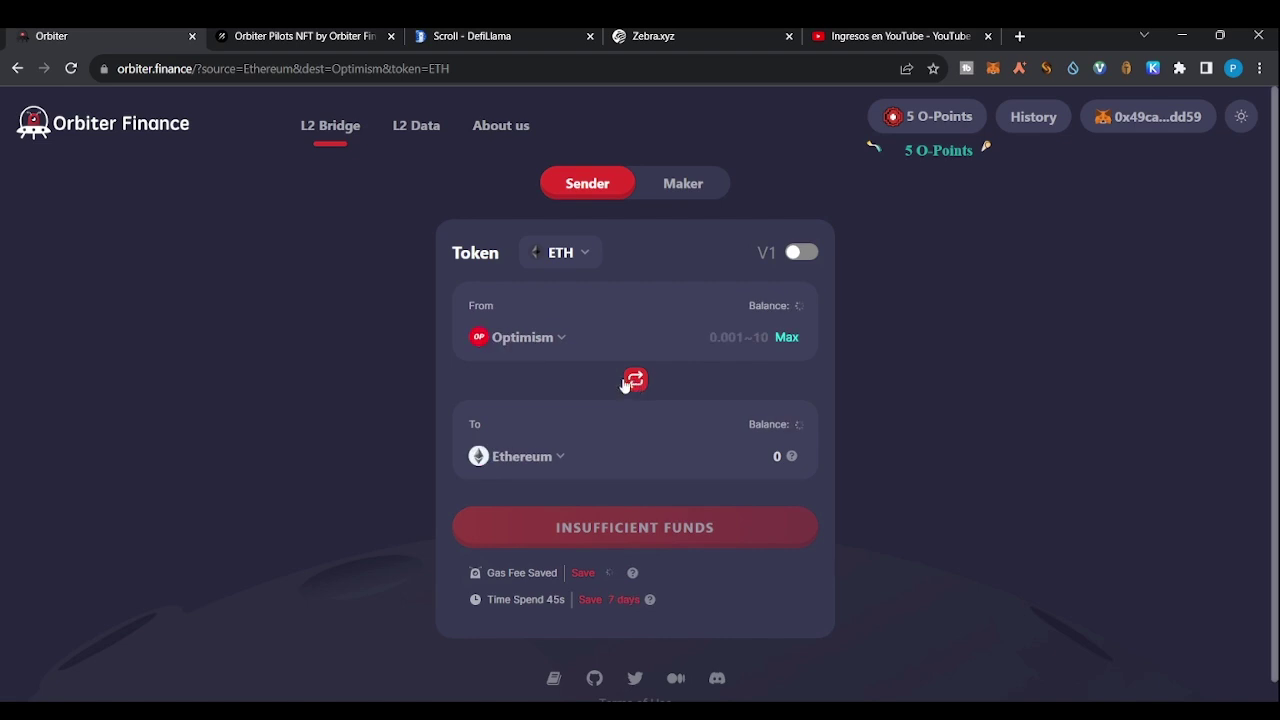
click(557, 342)
click(561, 351)
click(561, 351)
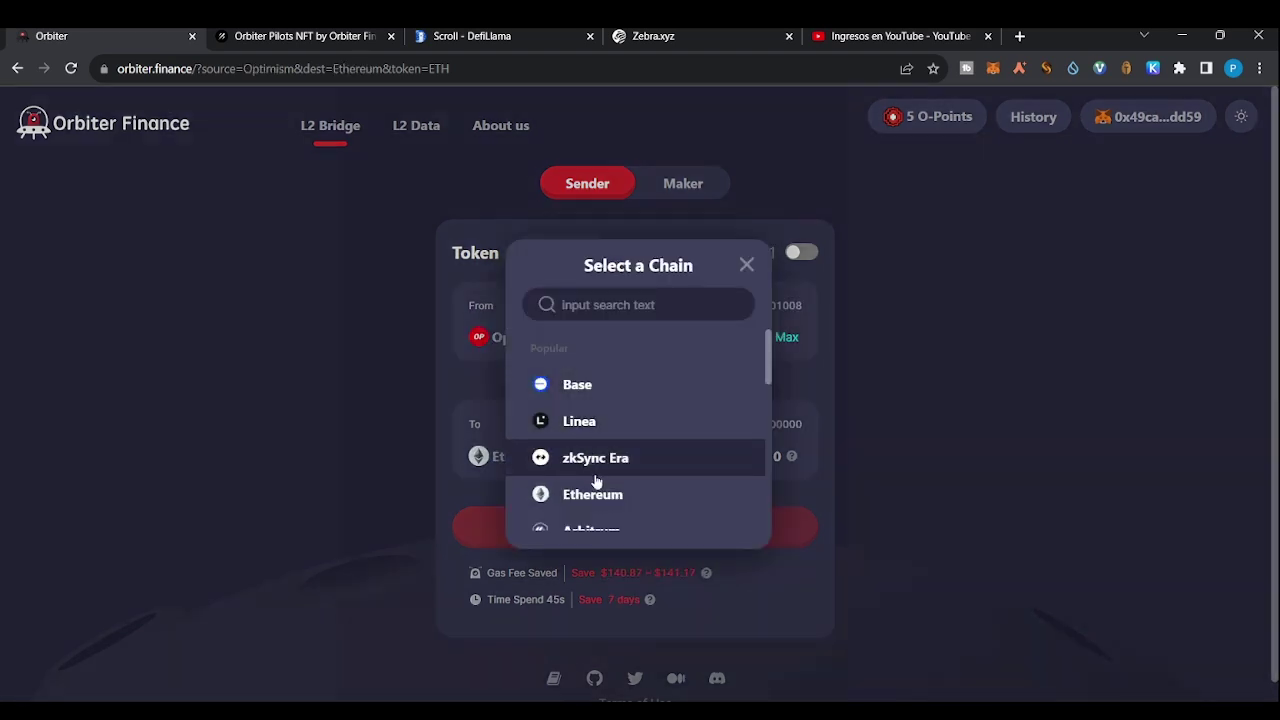
drag(769, 365, 783, 525)
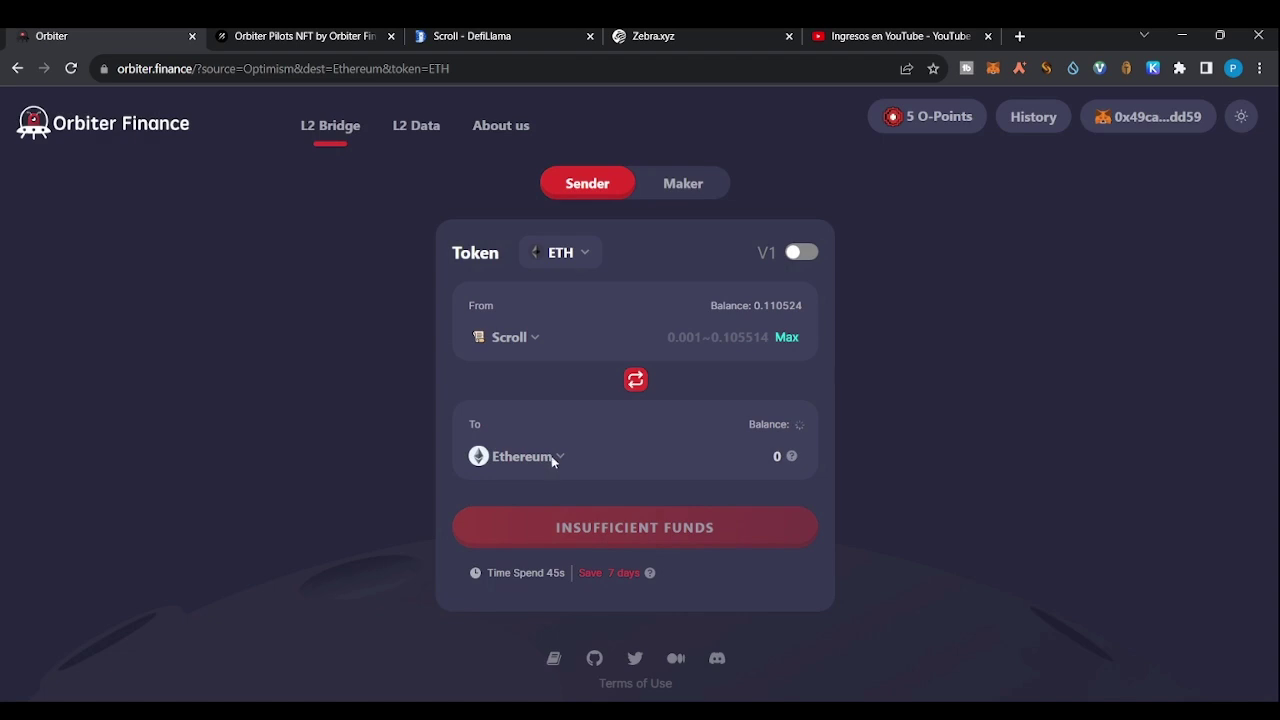
click(554, 460)
click(579, 425)
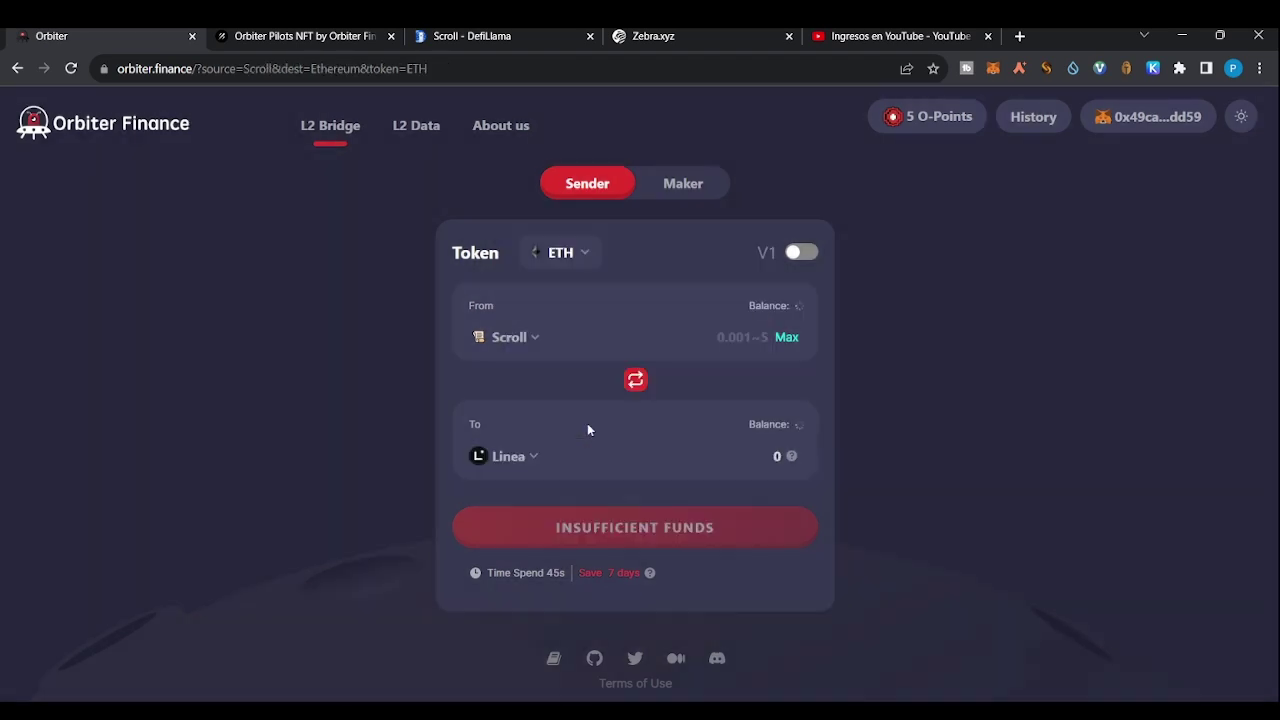
Step: Bridge 0.1 ETH from Scroll to Linea and confirm the transfer
click(716, 338)
text(0.)
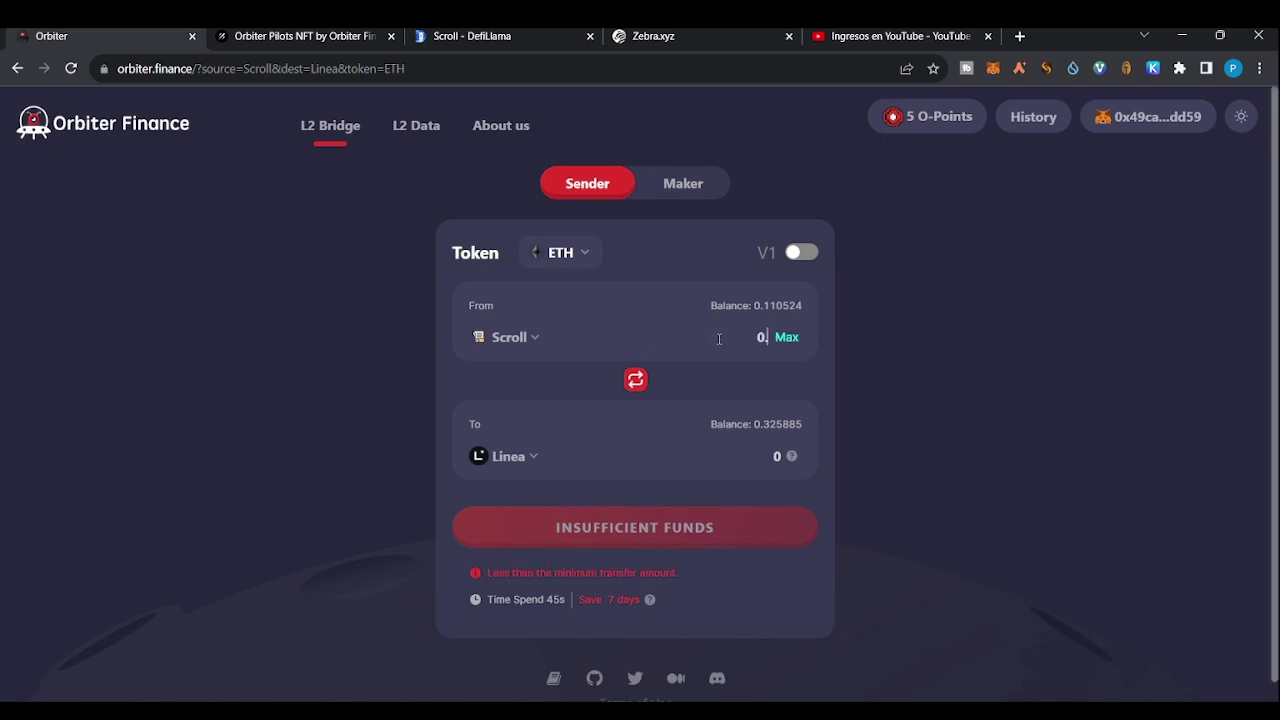
text(1)
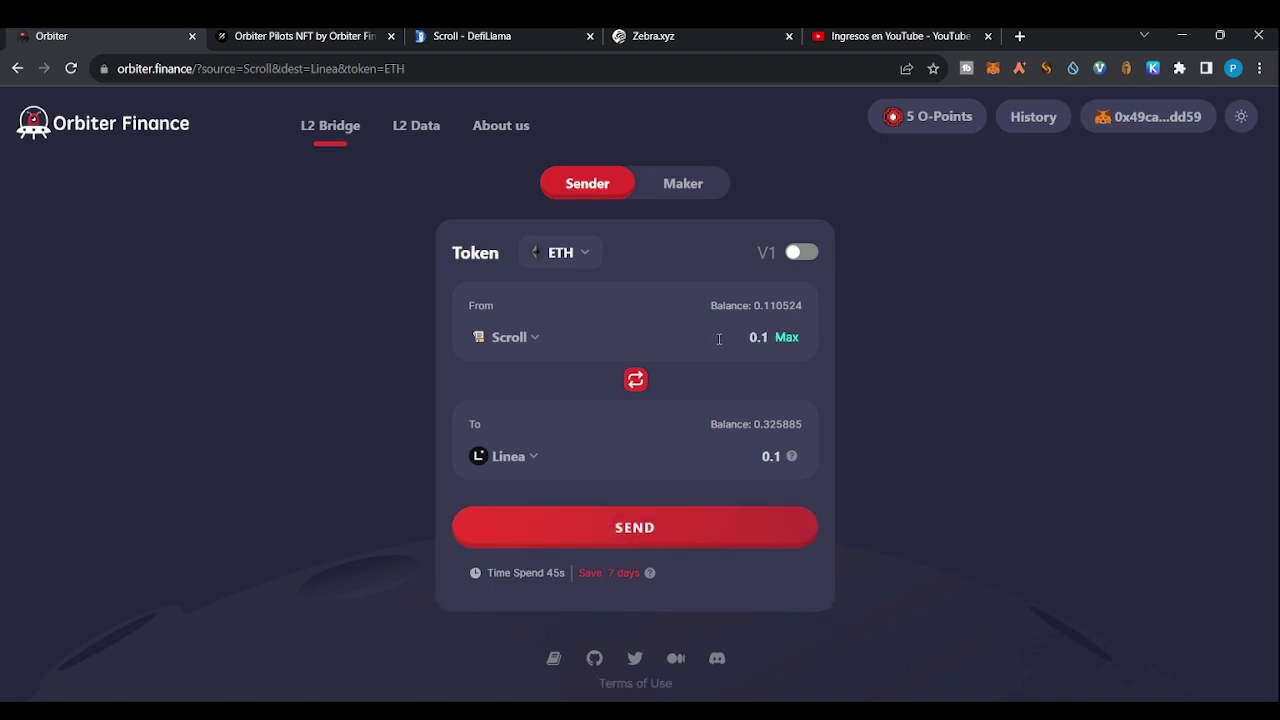
click(636, 536)
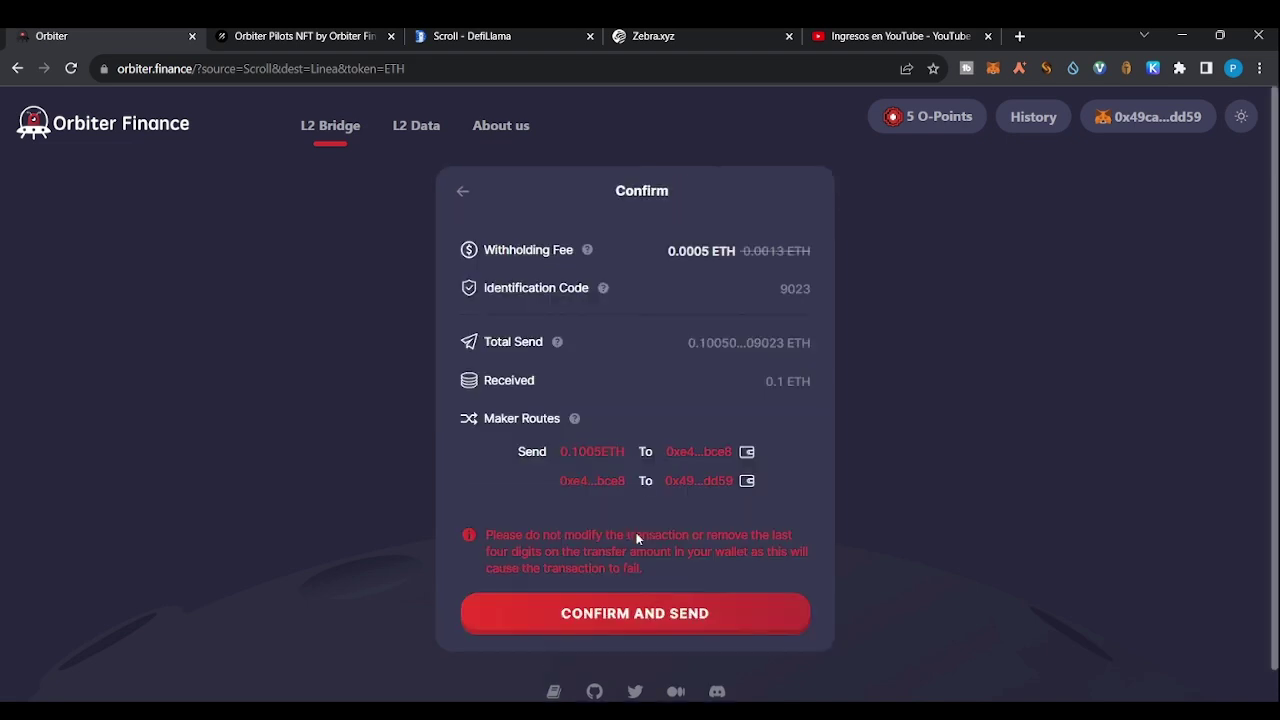
click(667, 620)
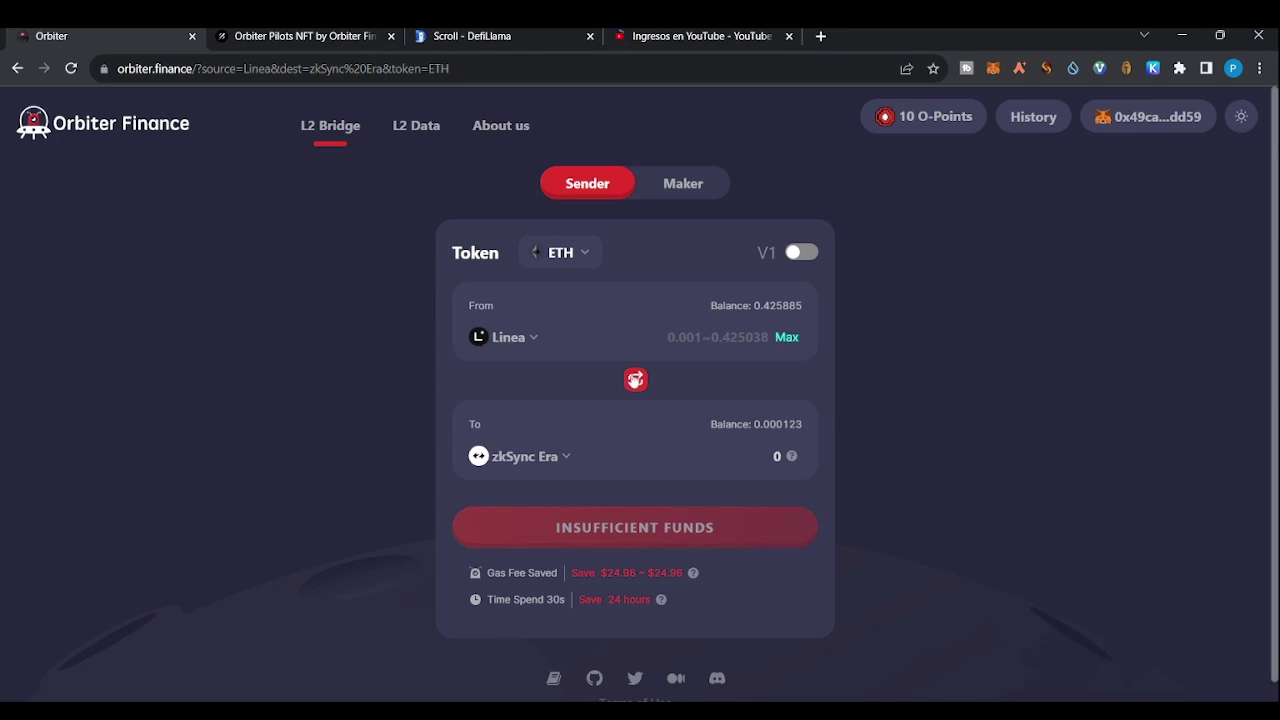
Step: Bridge 0.1 ETH from Linea to zkSync Era and confirm the transfer
click(690, 338)
text(0.1)
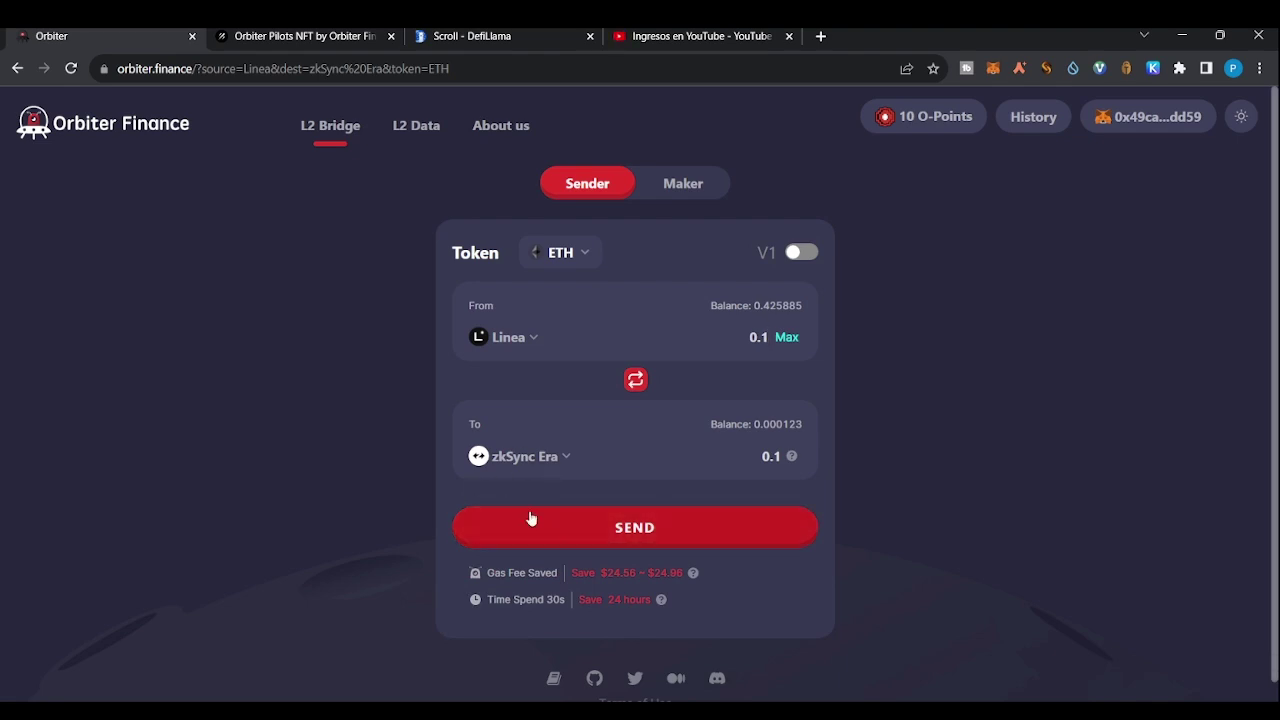
click(662, 536)
click(663, 624)
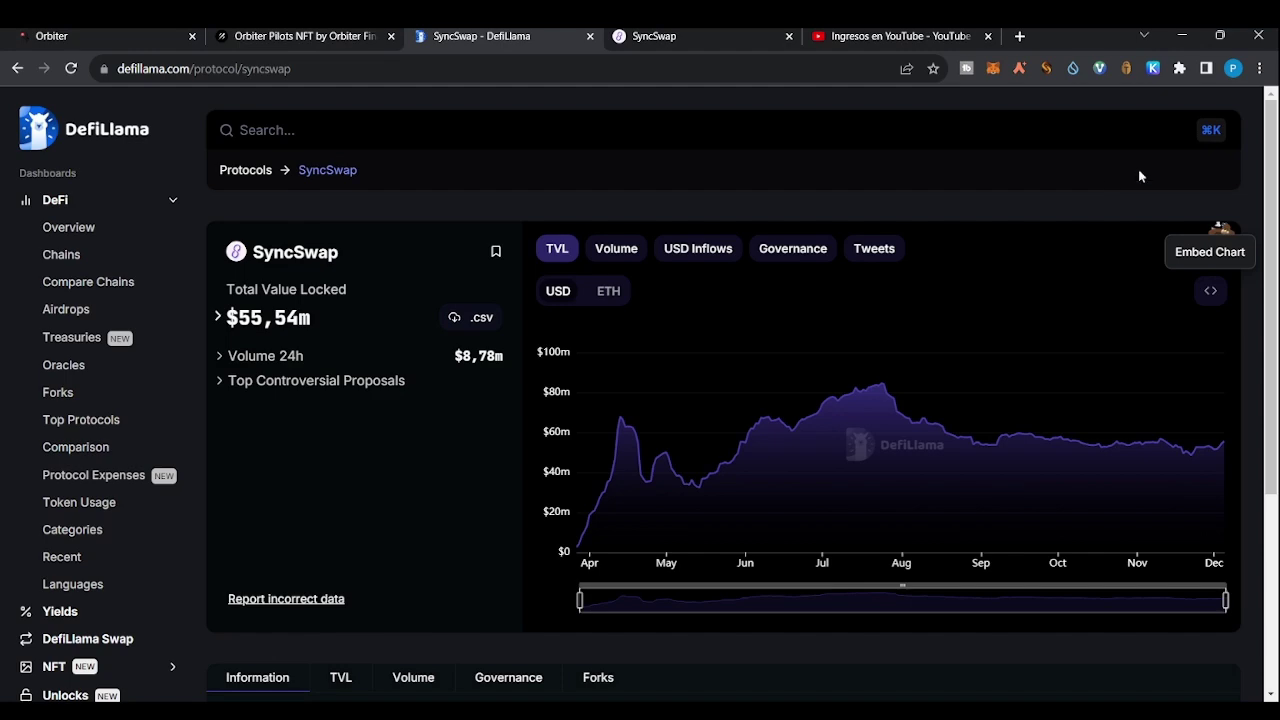
Step: Look over SyncSwap's protocol page on DefiLlama, and switch to the SyncSwap site to view its swap form
drag(1274, 162, 1276, 328)
scroll(986, 245, up, 3)
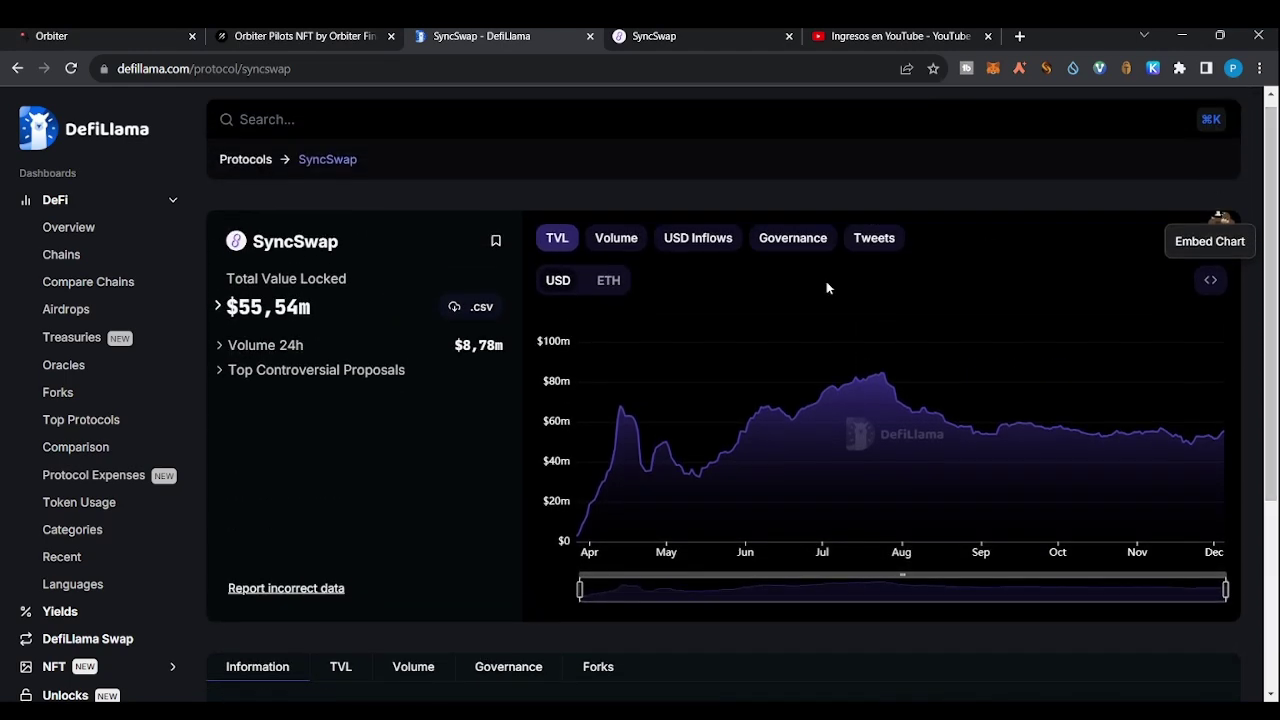
click(659, 37)
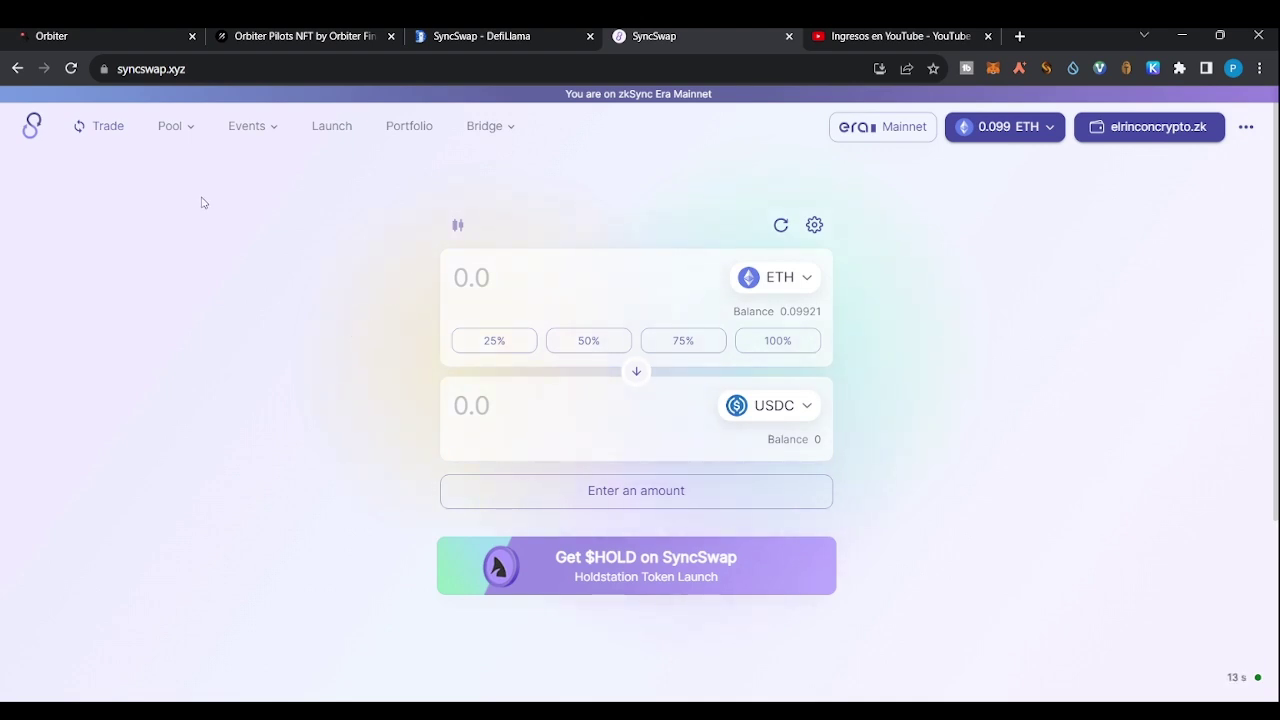
Step: Switch back to Orbiter Finance, reload the transfer form, and bridge the maximum 0.098502 ETH from zkSync Era to Linea, confirming the transfer
click(72, 34)
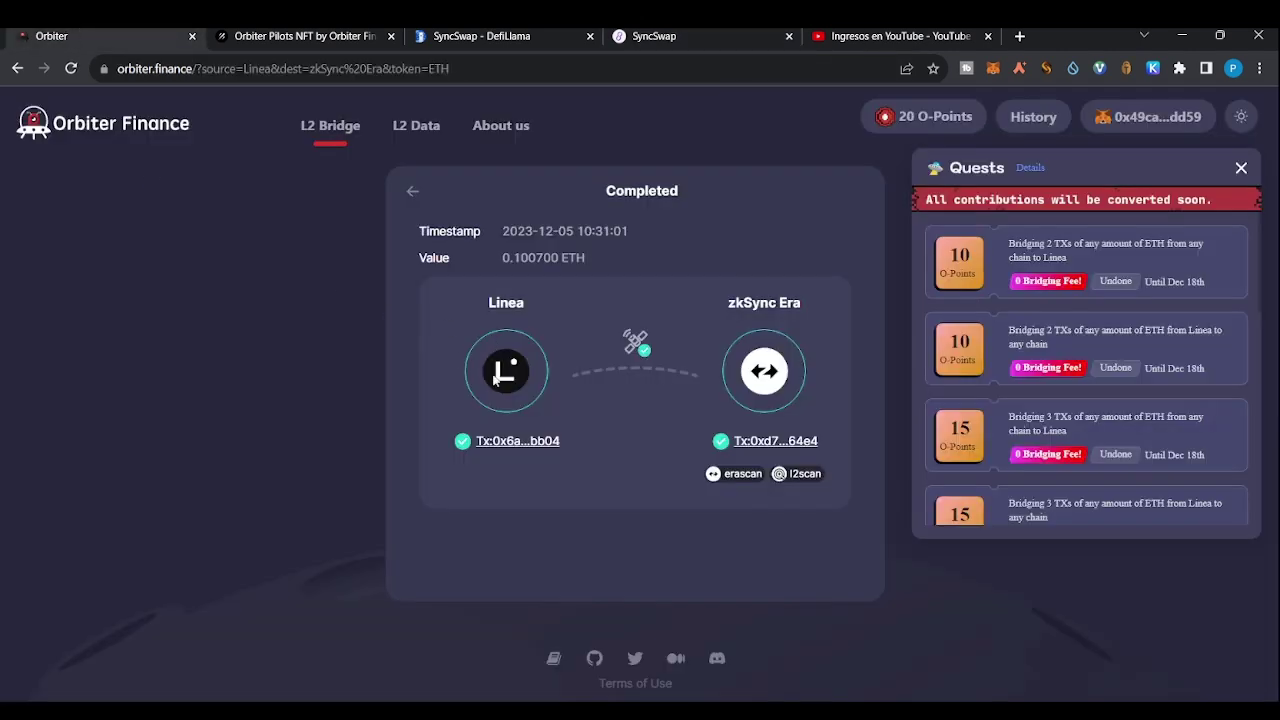
click(72, 69)
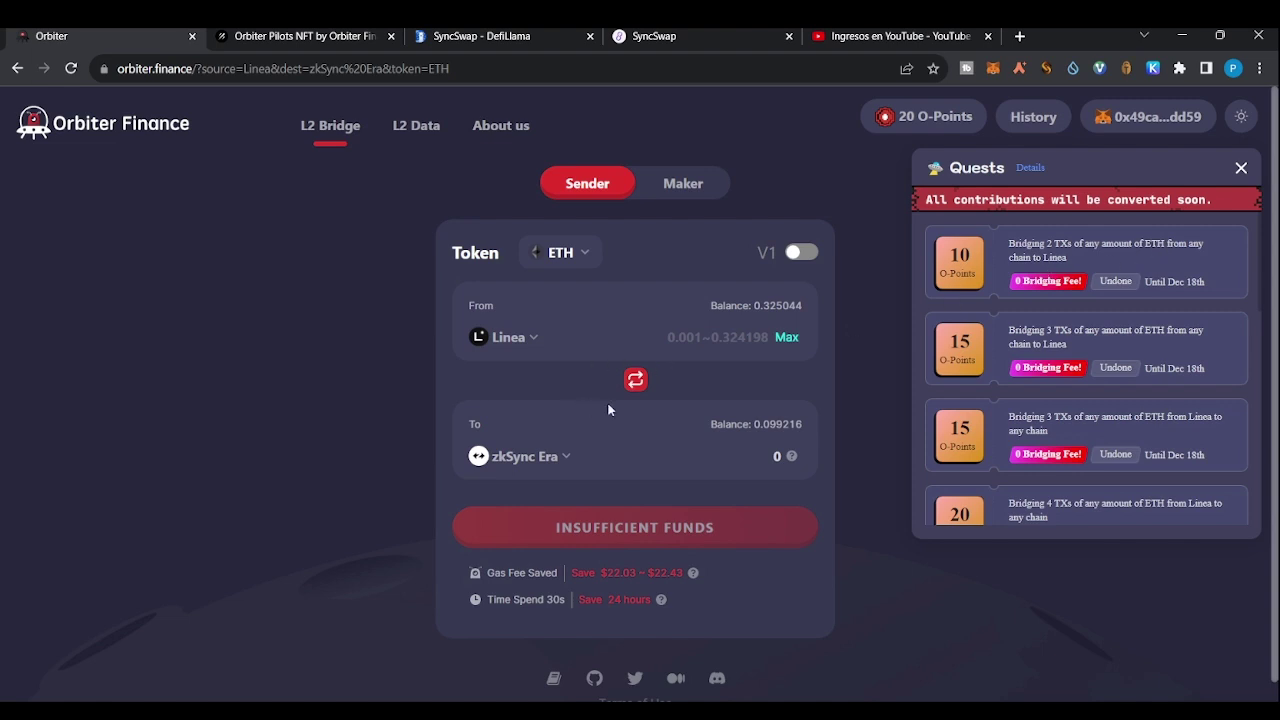
click(637, 381)
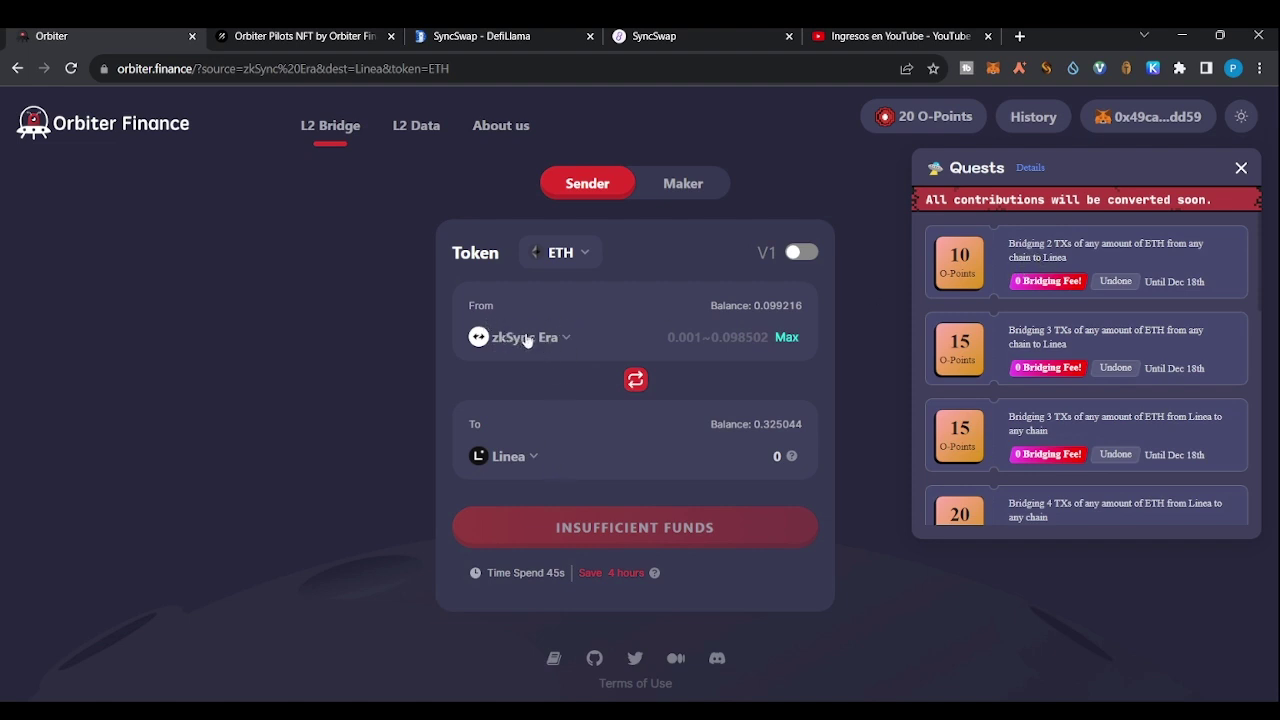
click(787, 338)
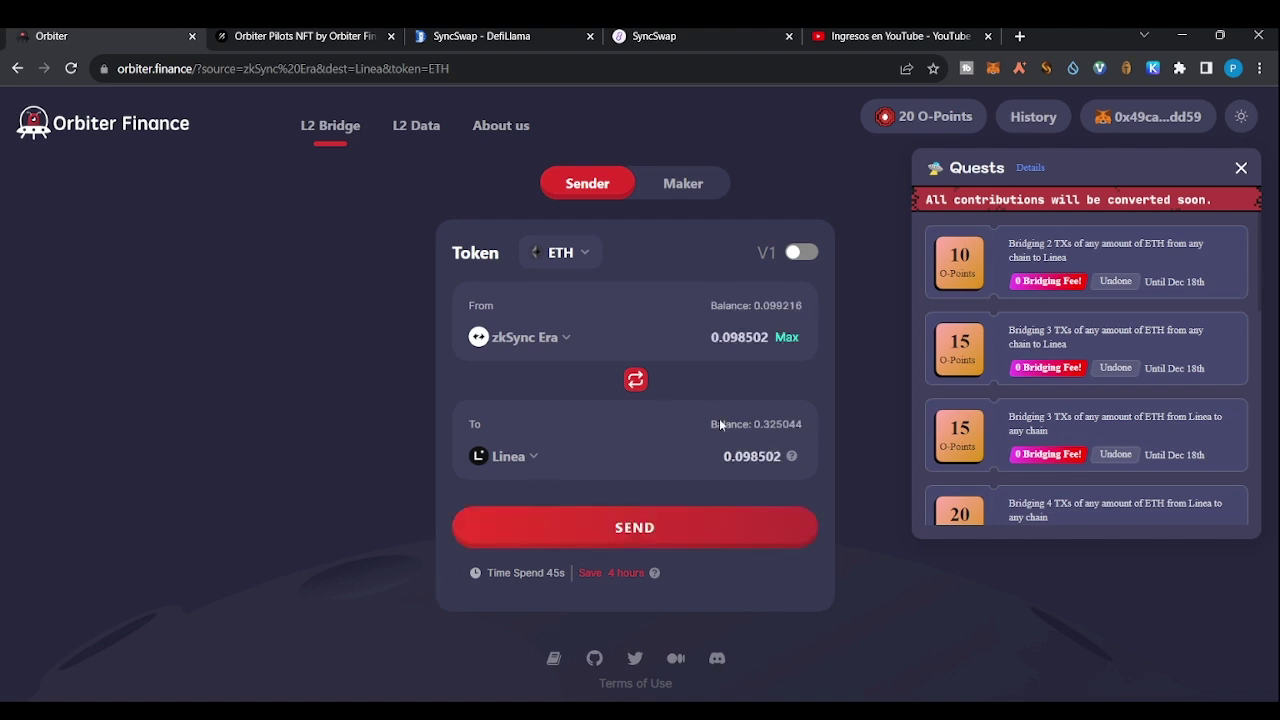
click(693, 537)
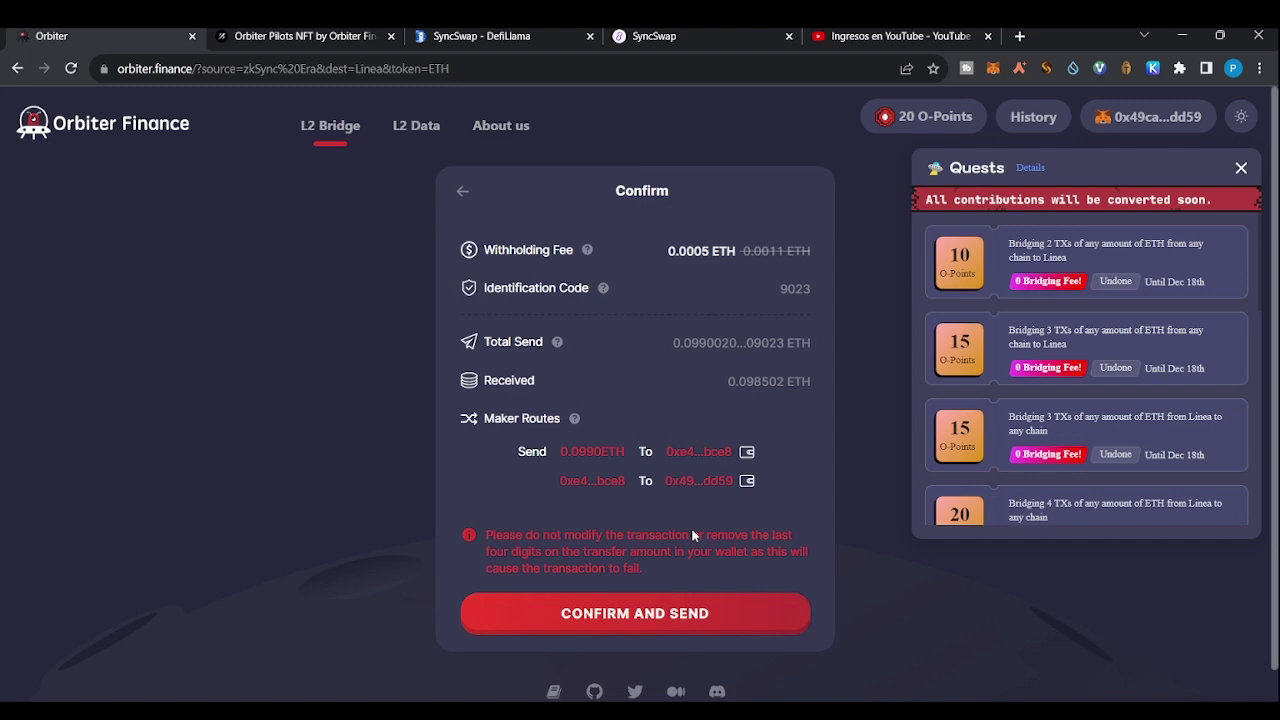
click(706, 610)
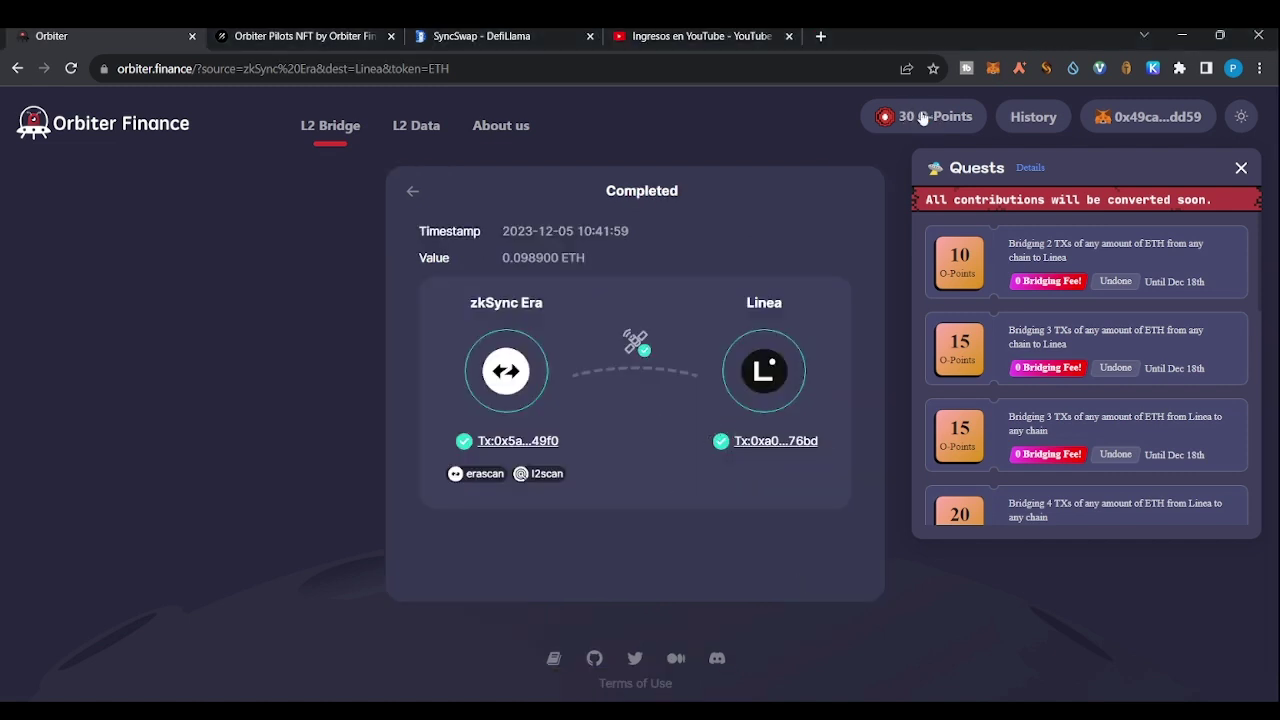
Step: Reload the bridge form, set the route from Linea to Base, and send 0.1 ETH, confirming the transfer
click(71, 69)
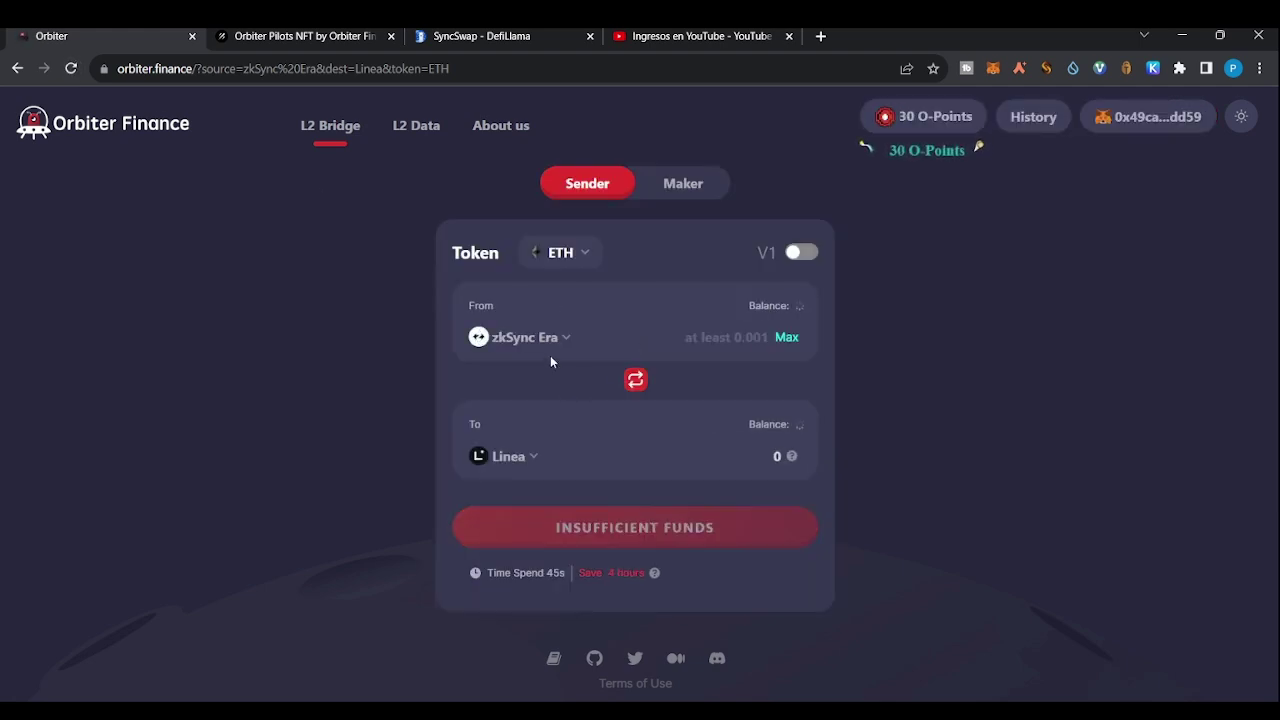
click(636, 381)
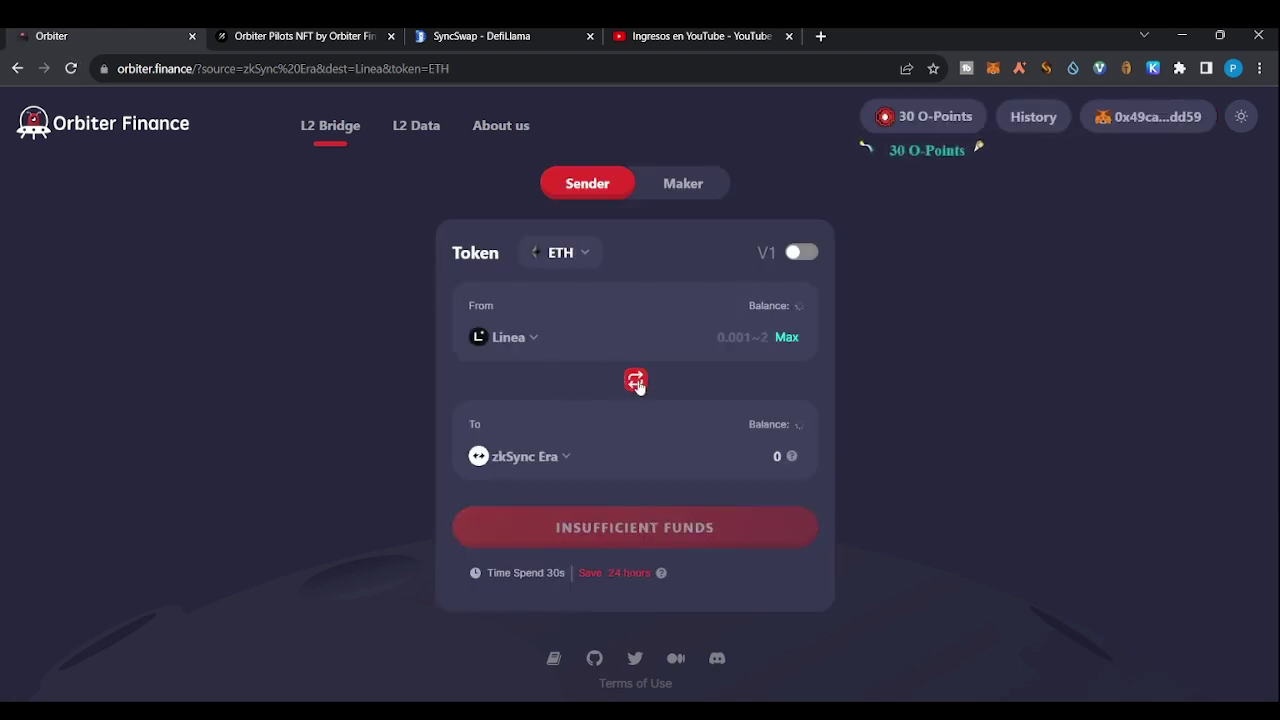
click(565, 462)
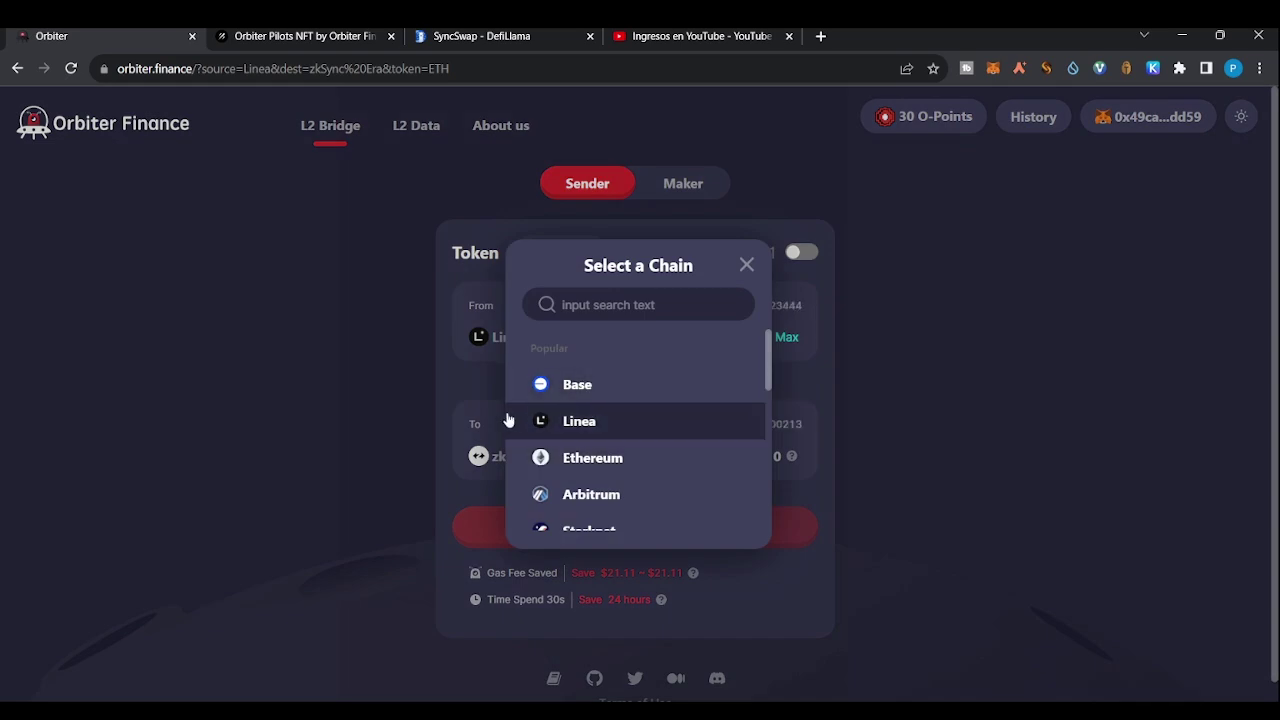
click(597, 389)
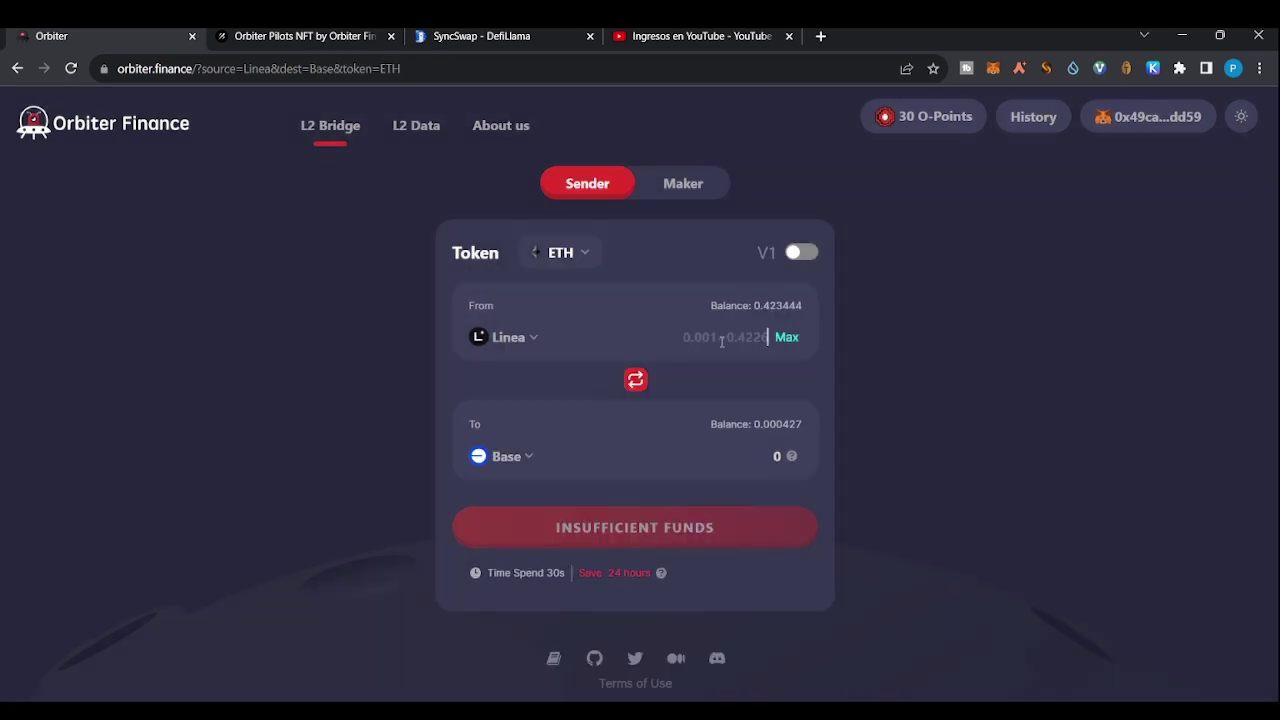
text(0.1)
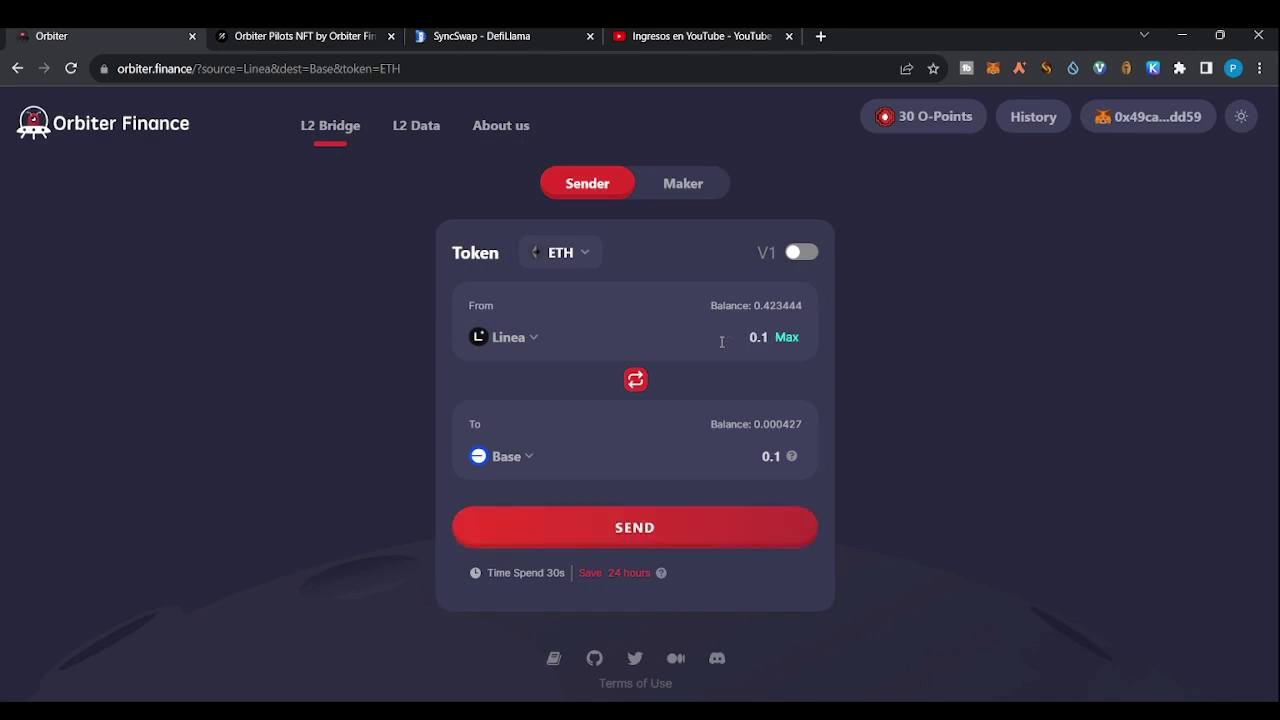
click(648, 539)
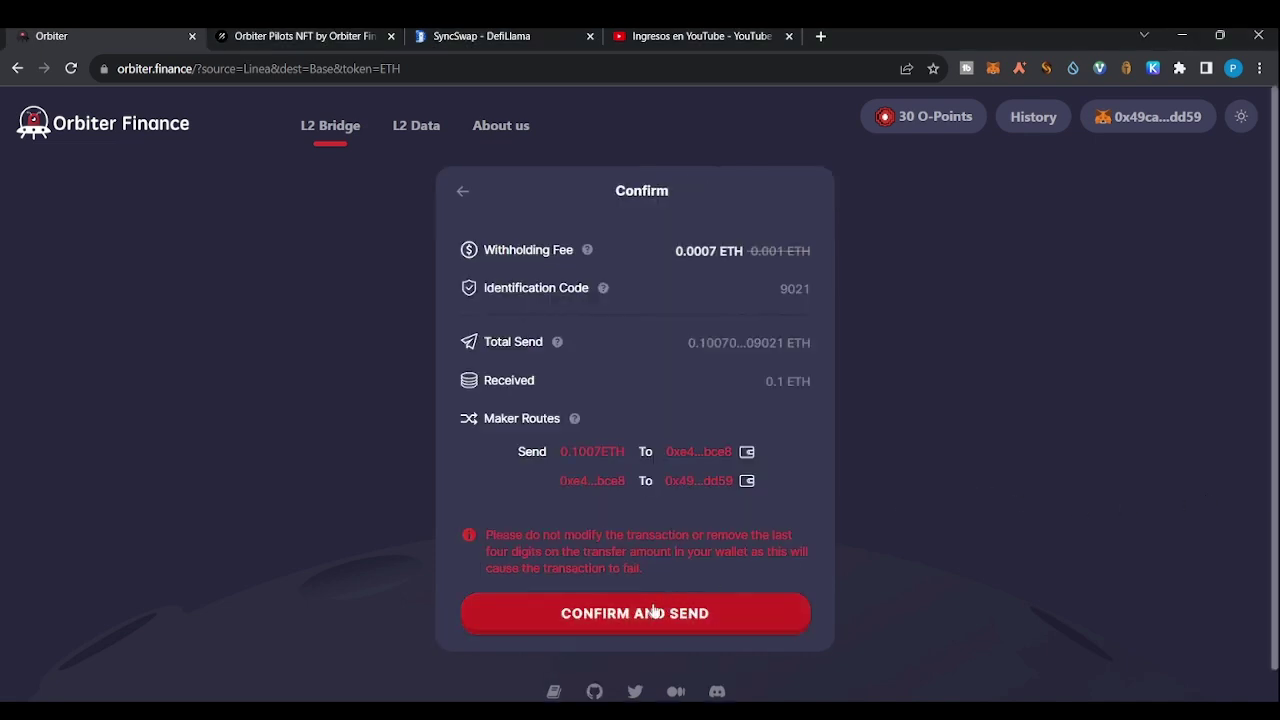
click(648, 622)
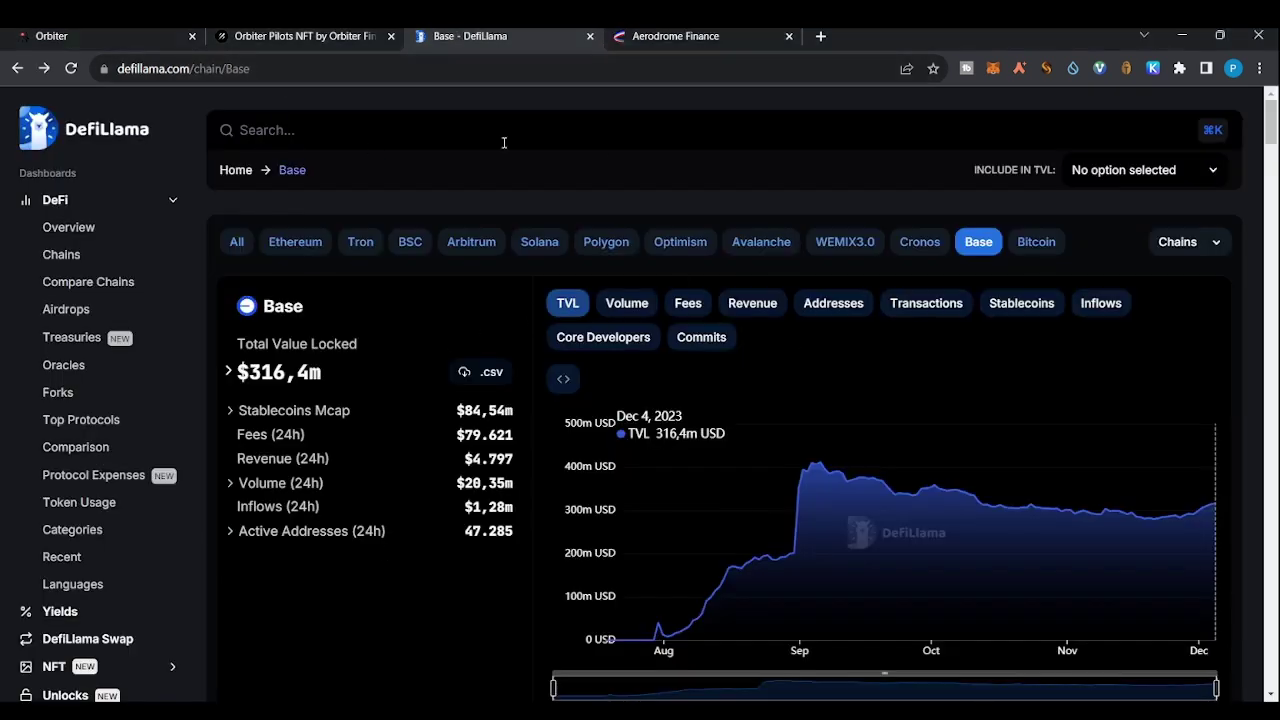
Step: Look at the Base protocol rankings on DefiLlama, and switch to Aerodrome Finance to view its swap page
drag(1270, 122, 1270, 168)
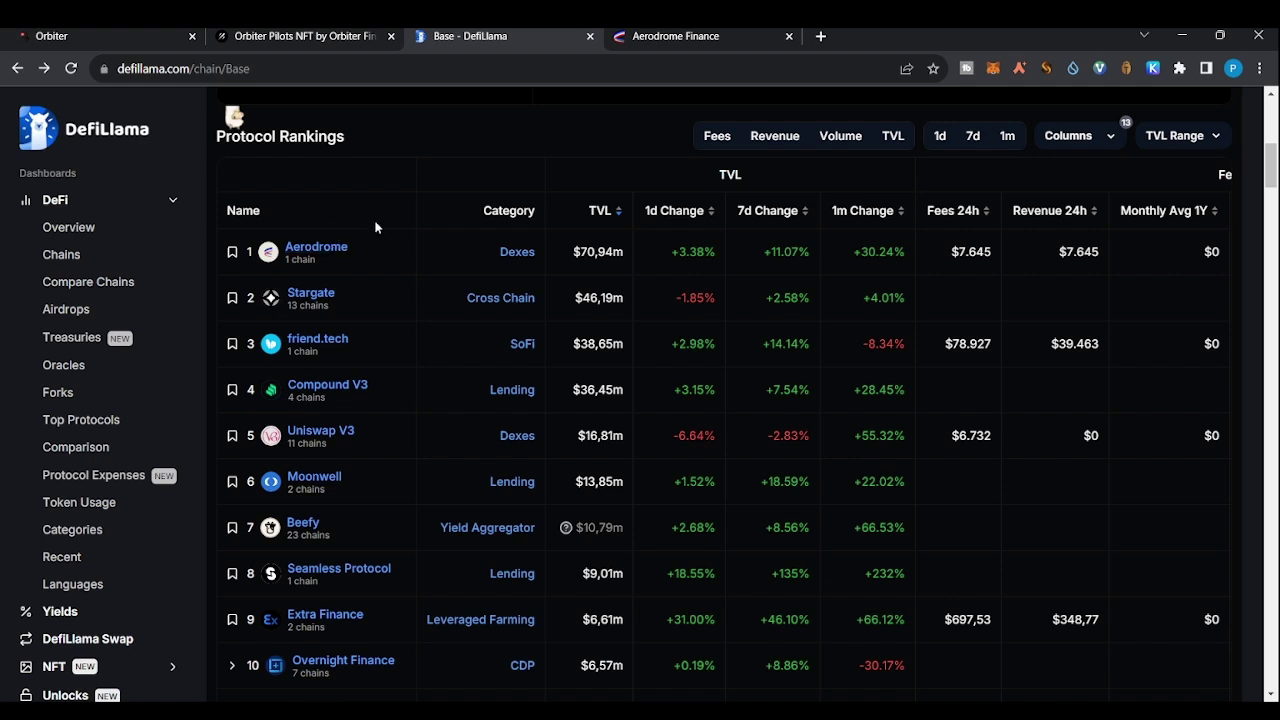
click(680, 39)
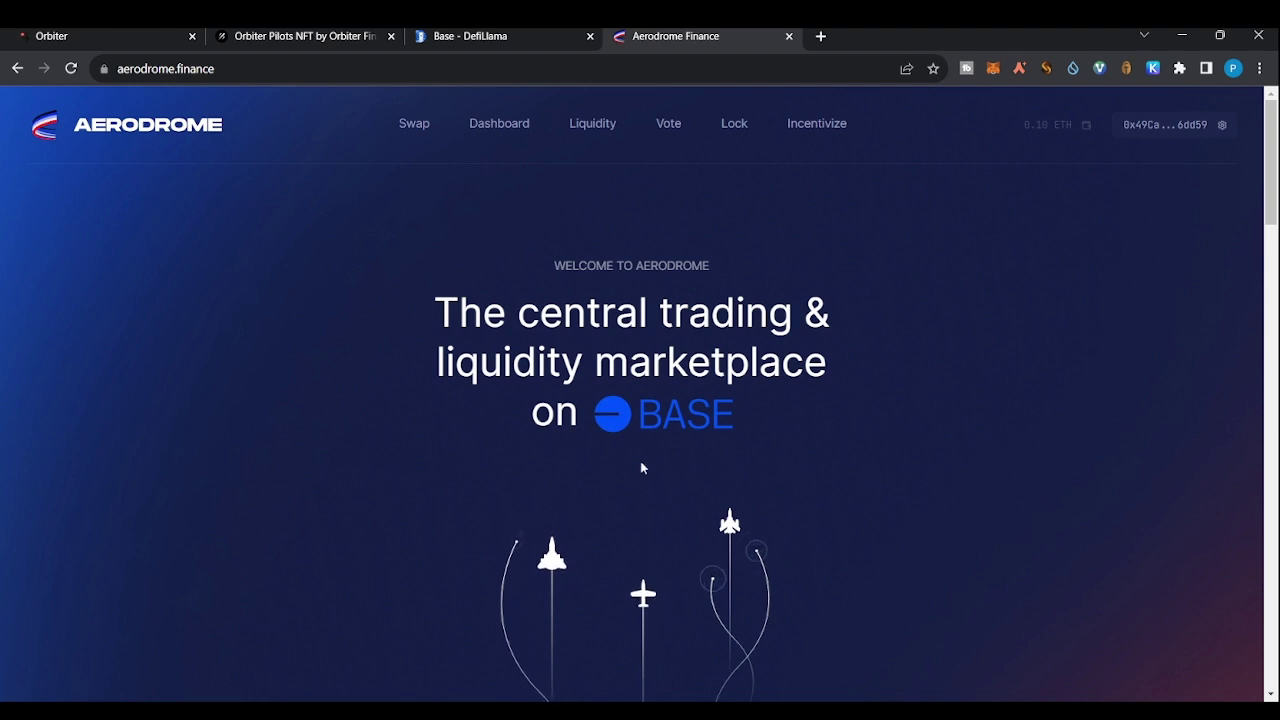
click(420, 130)
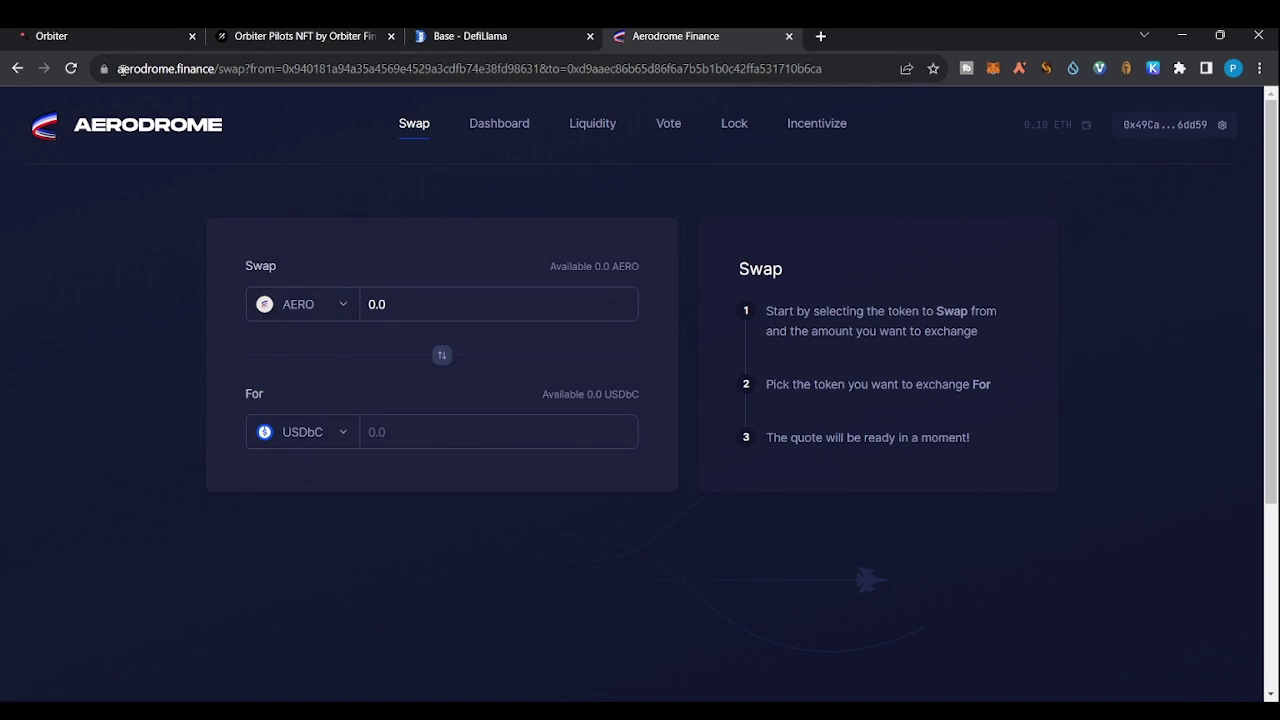
Step: Switch back to Orbiter Finance, reload the transfer form, and bridge the maximum 0.098869 ETH from Base to Linea, confirming the transfer
click(102, 34)
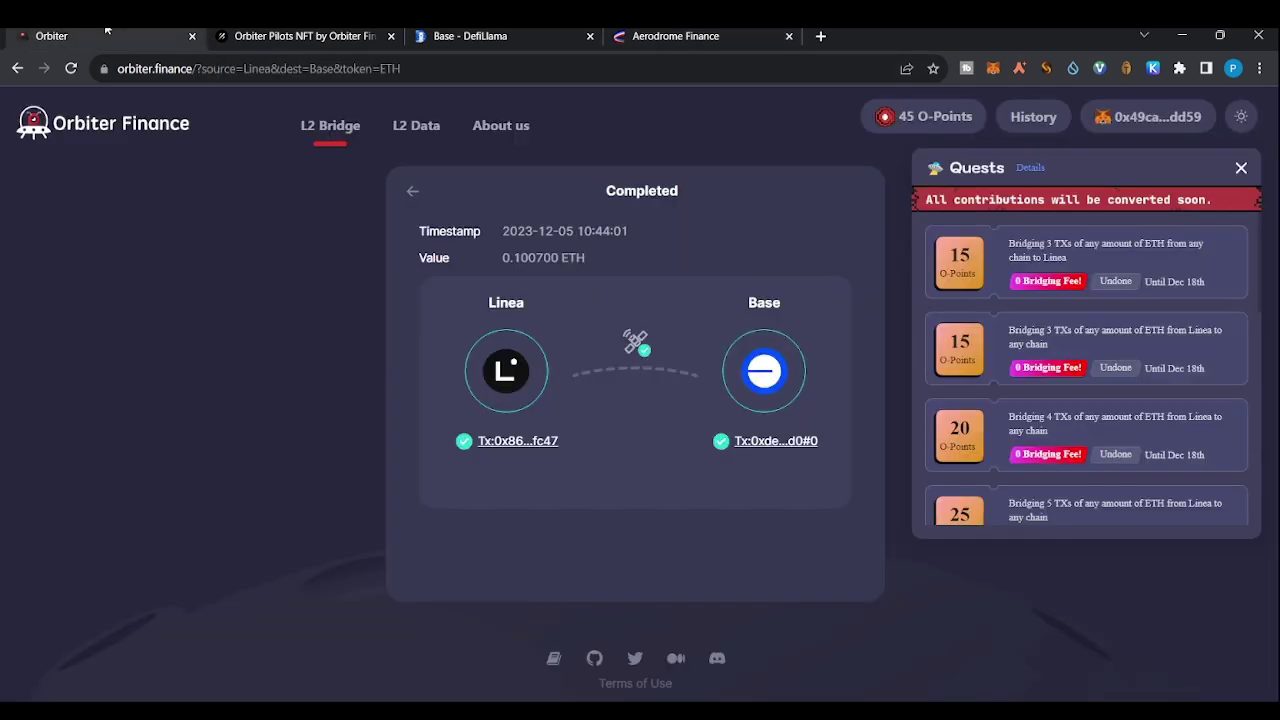
click(72, 74)
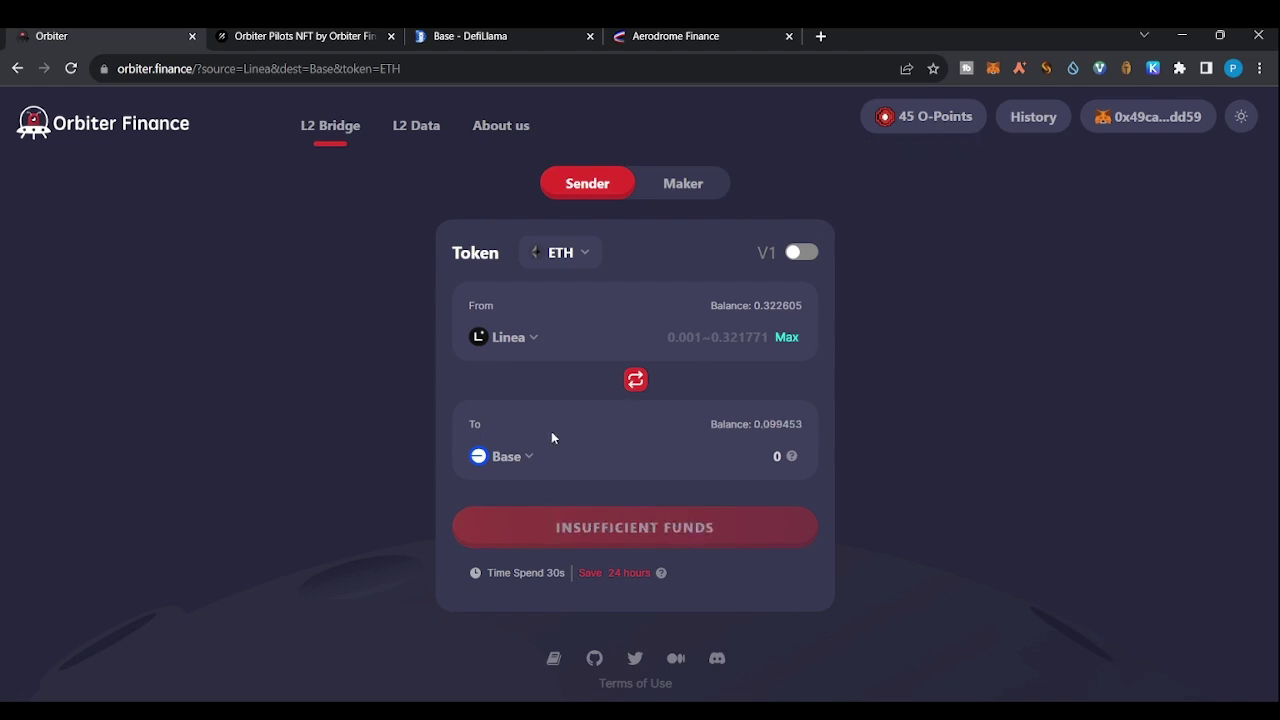
click(635, 380)
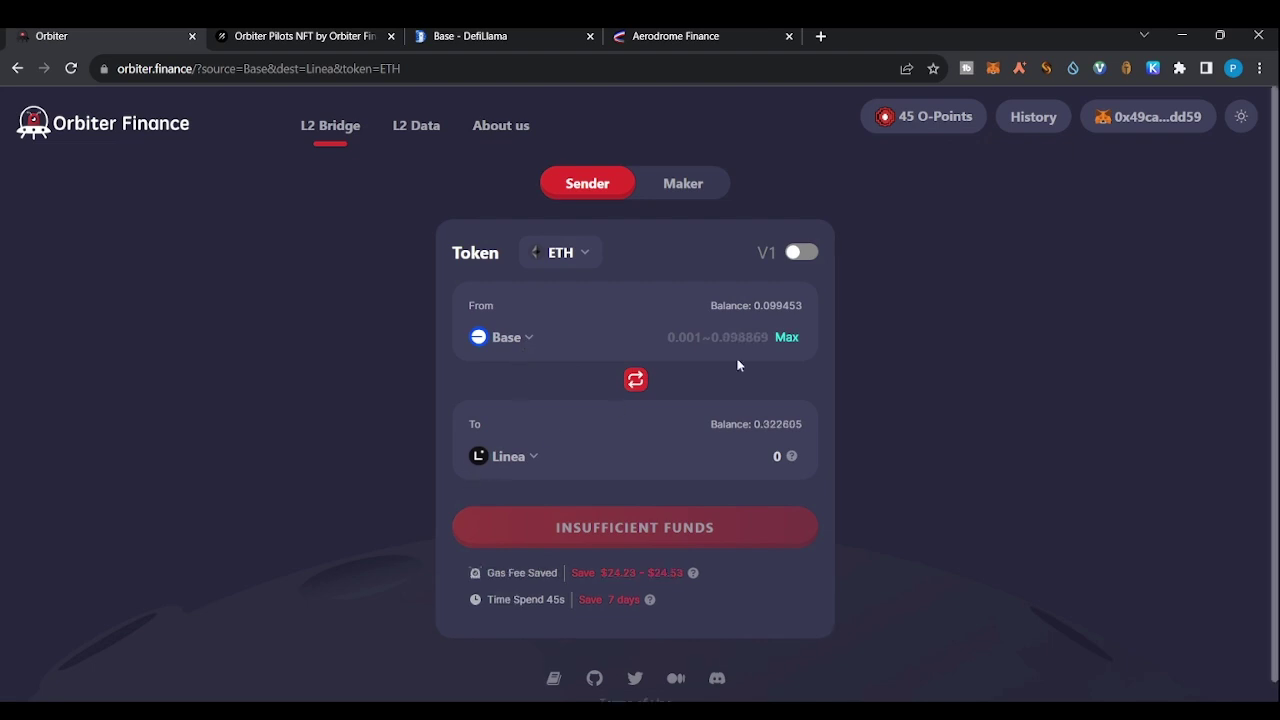
click(761, 337)
click(787, 338)
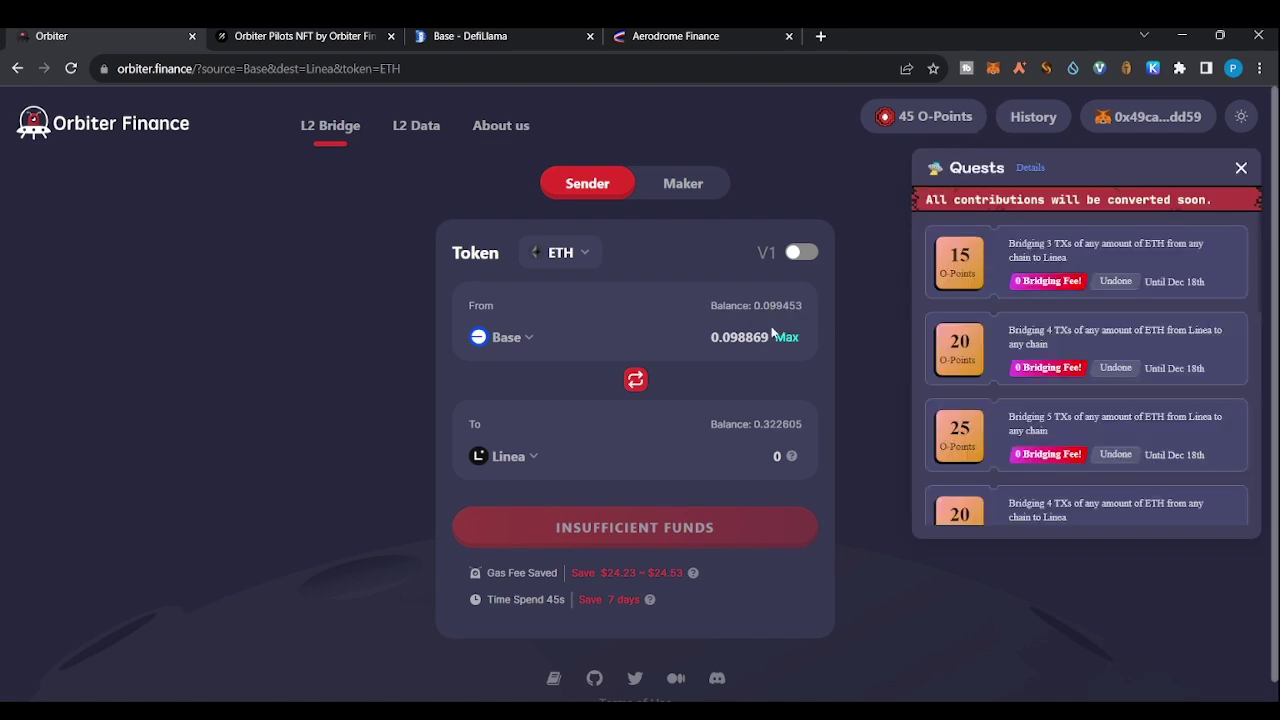
click(786, 345)
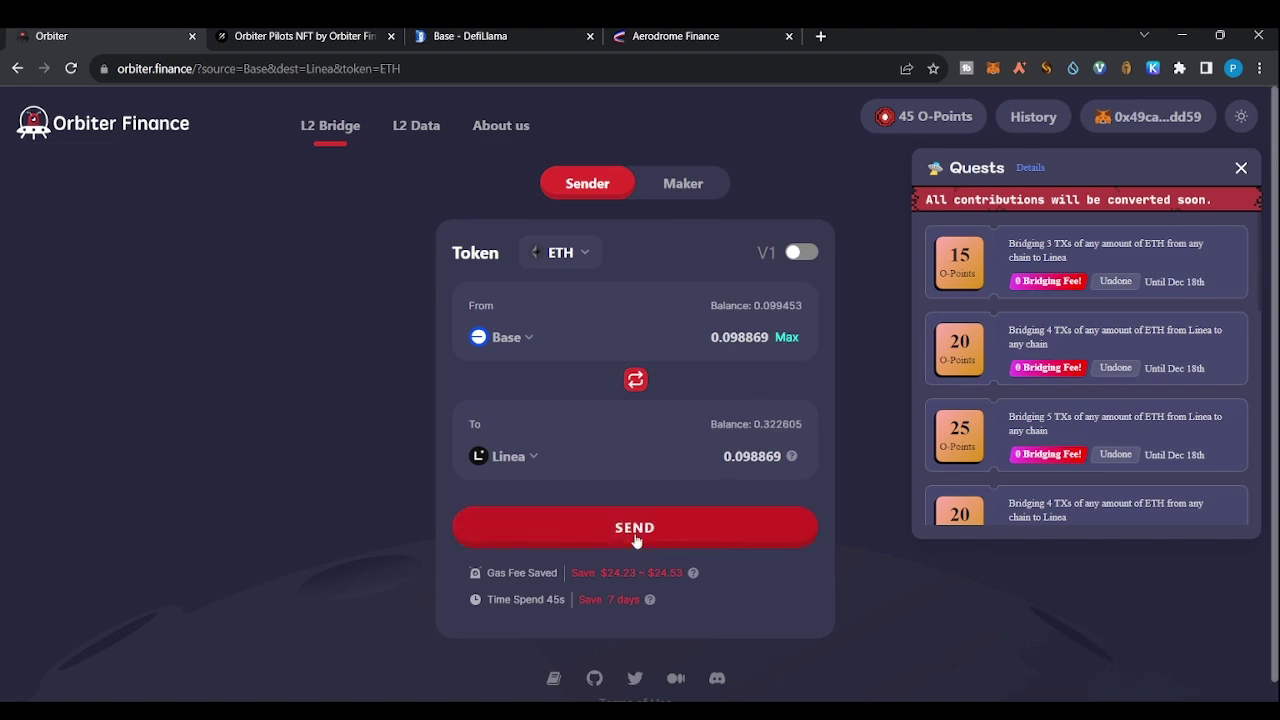
click(635, 530)
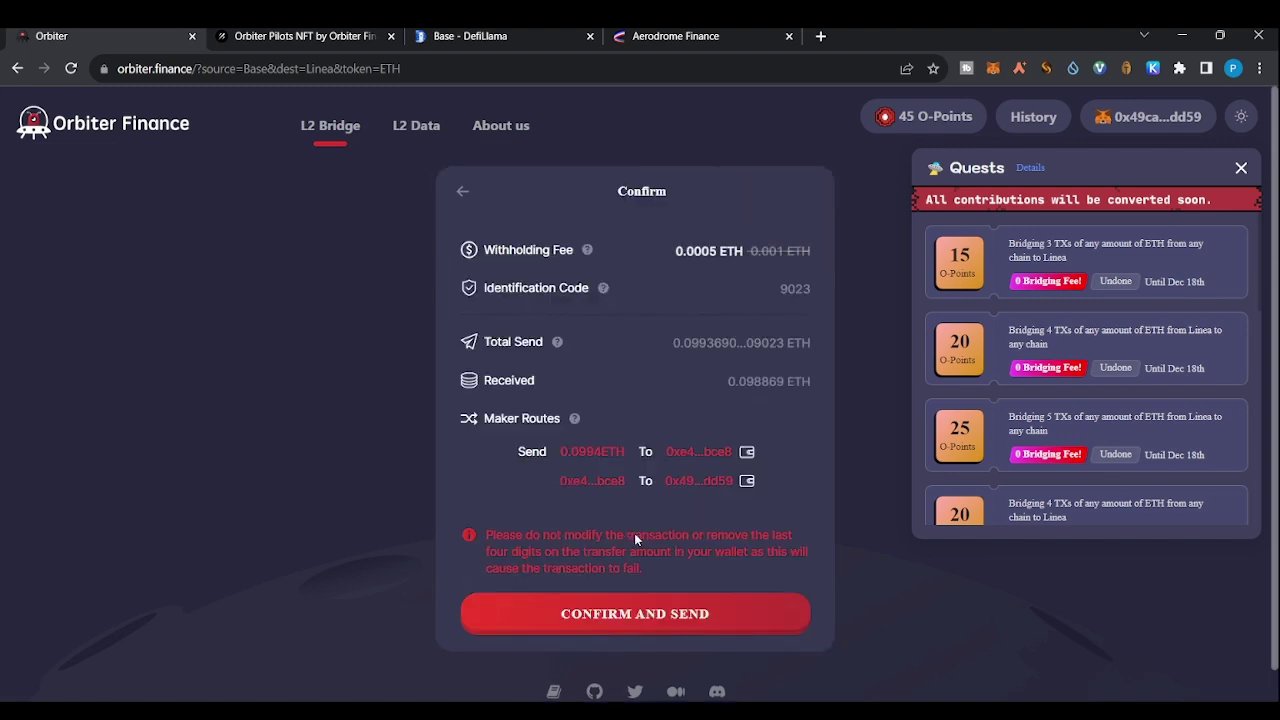
click(668, 618)
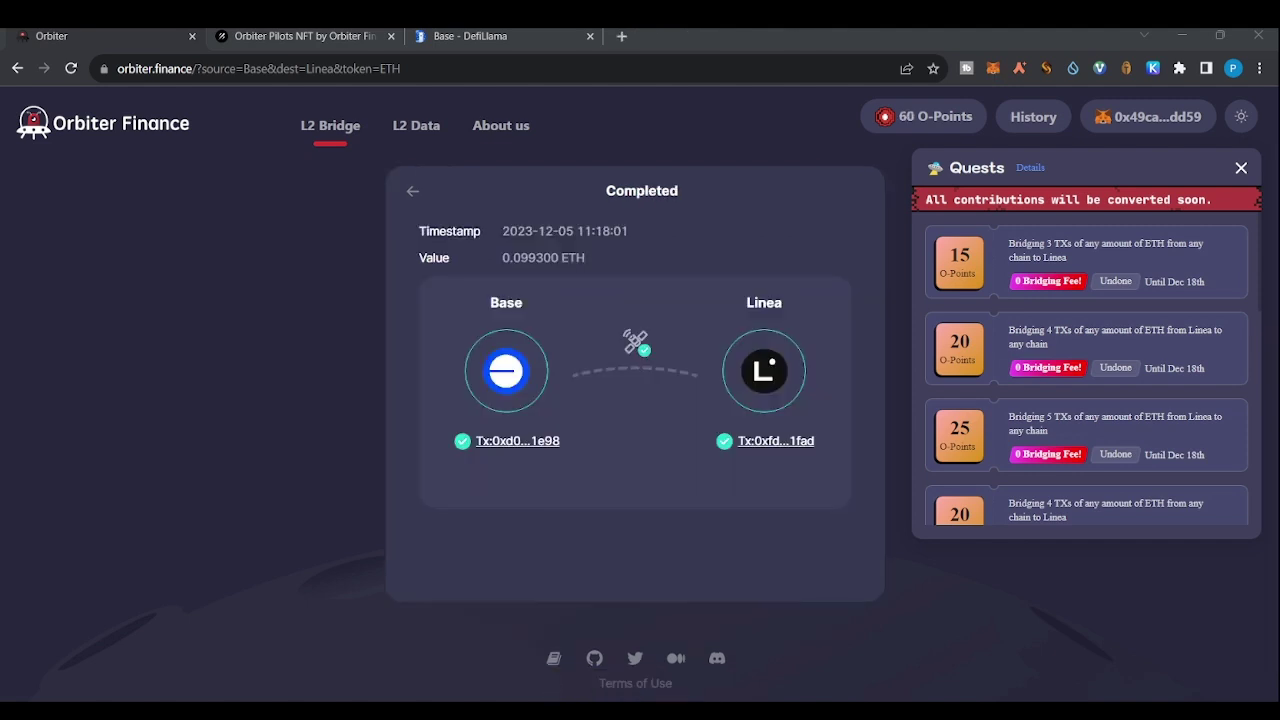
Step: Reload the bridge form and set the transfer route from Linea to Polygon zkEVM
click(812, 338)
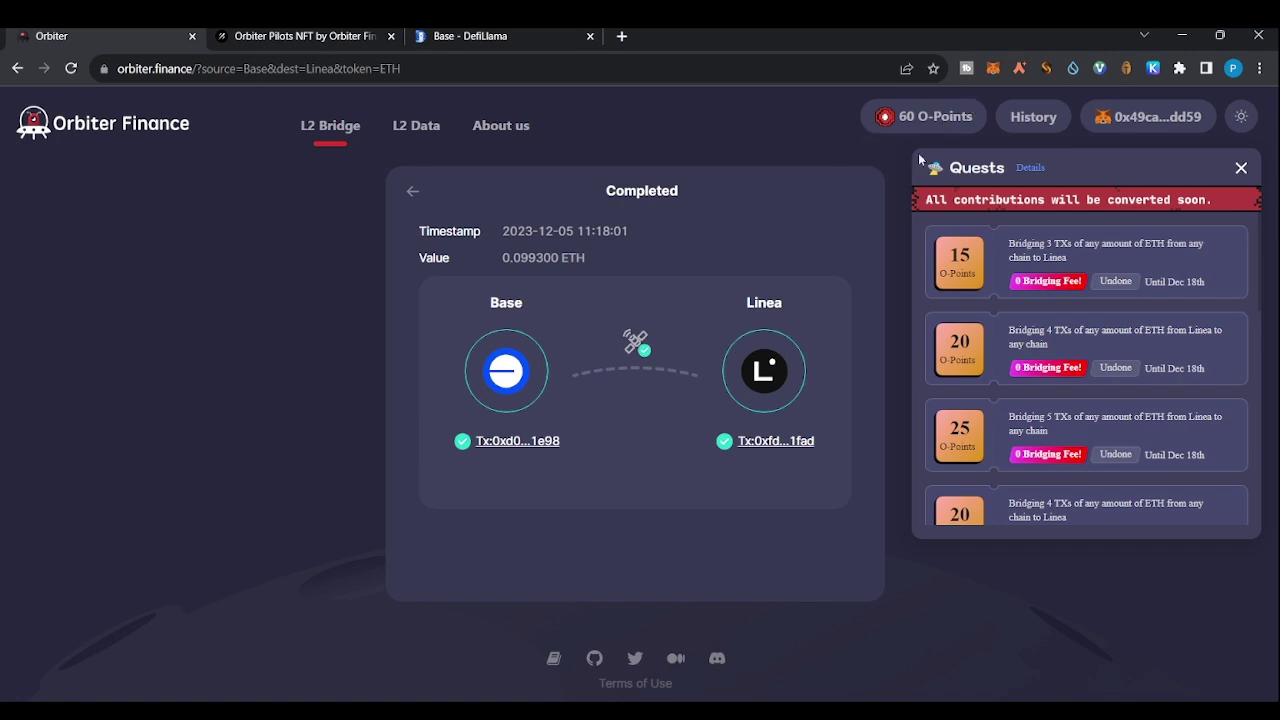
click(75, 77)
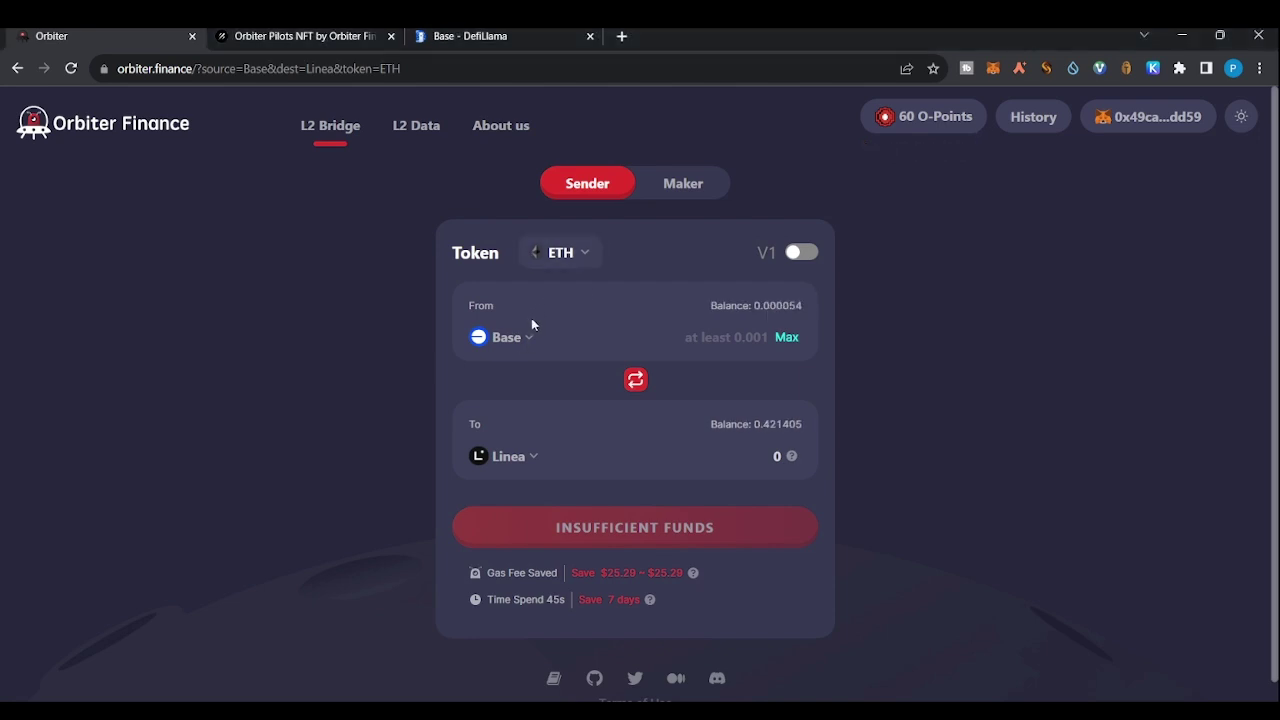
click(636, 380)
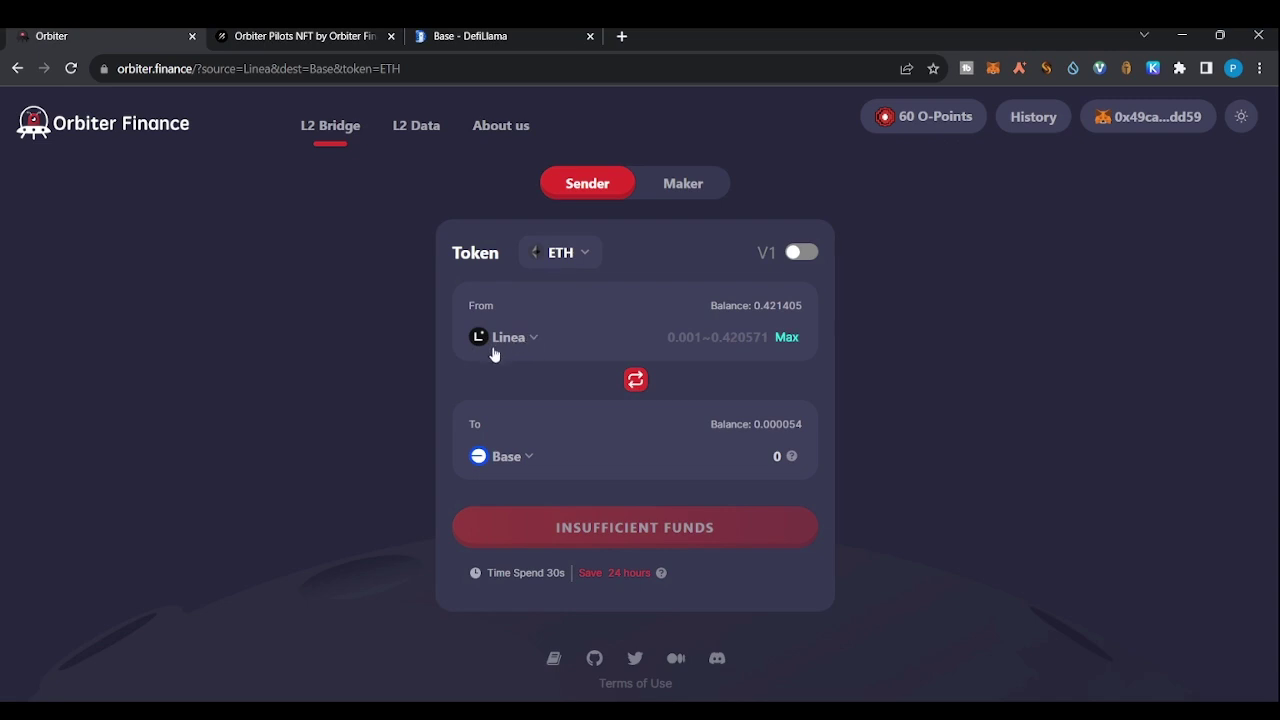
click(528, 457)
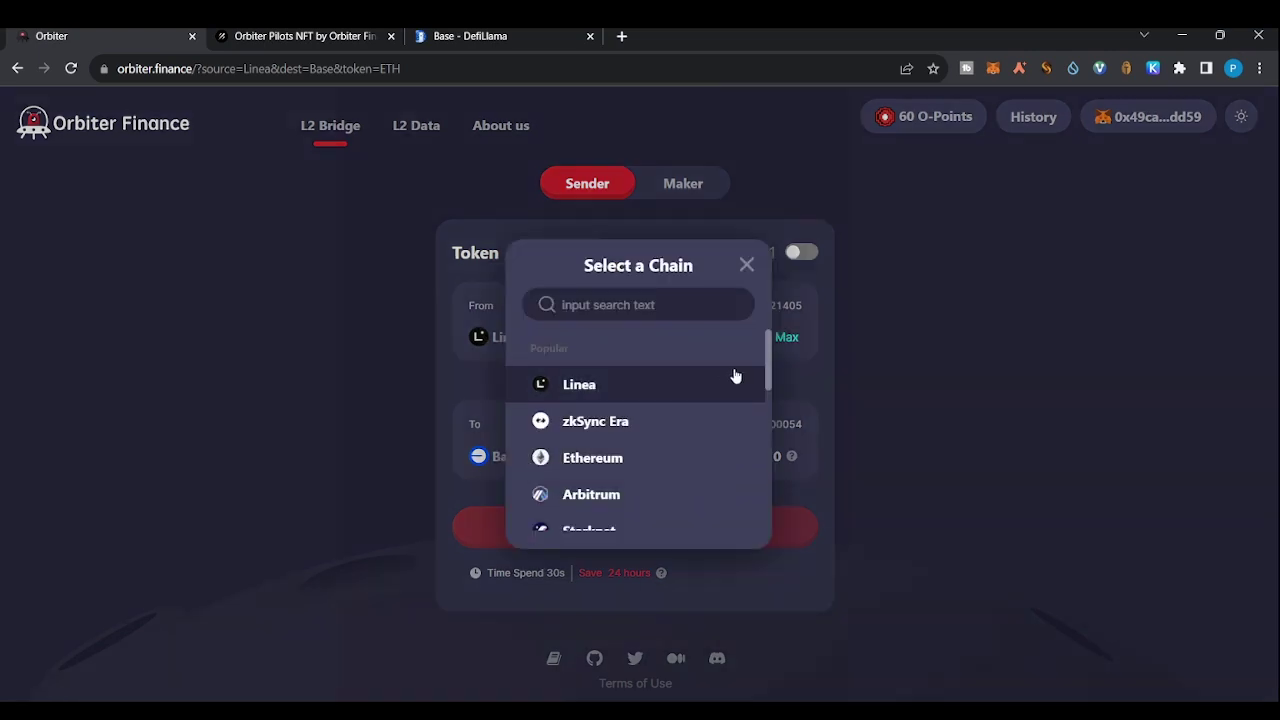
drag(771, 366, 768, 430)
click(653, 408)
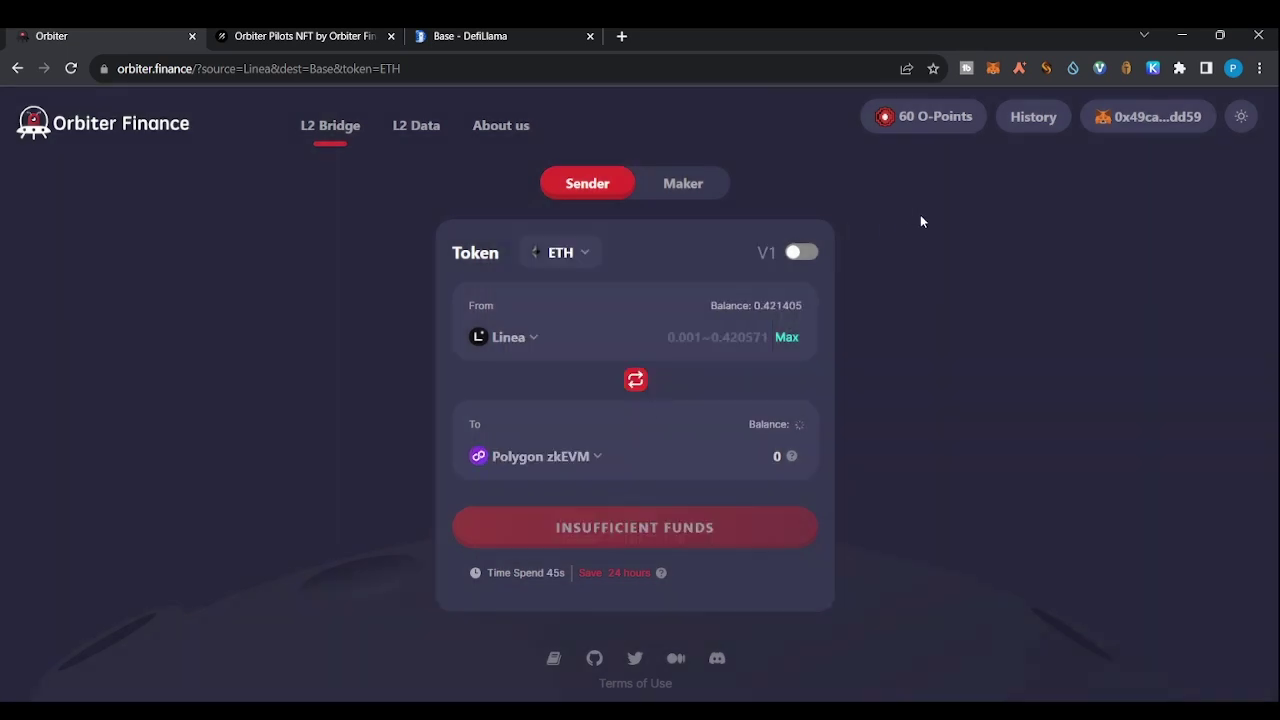
Step: Display the O-Points quests and bridge 0.1 ETH from Linea to Polygon zkEVM, confirming the transfer
click(970, 113)
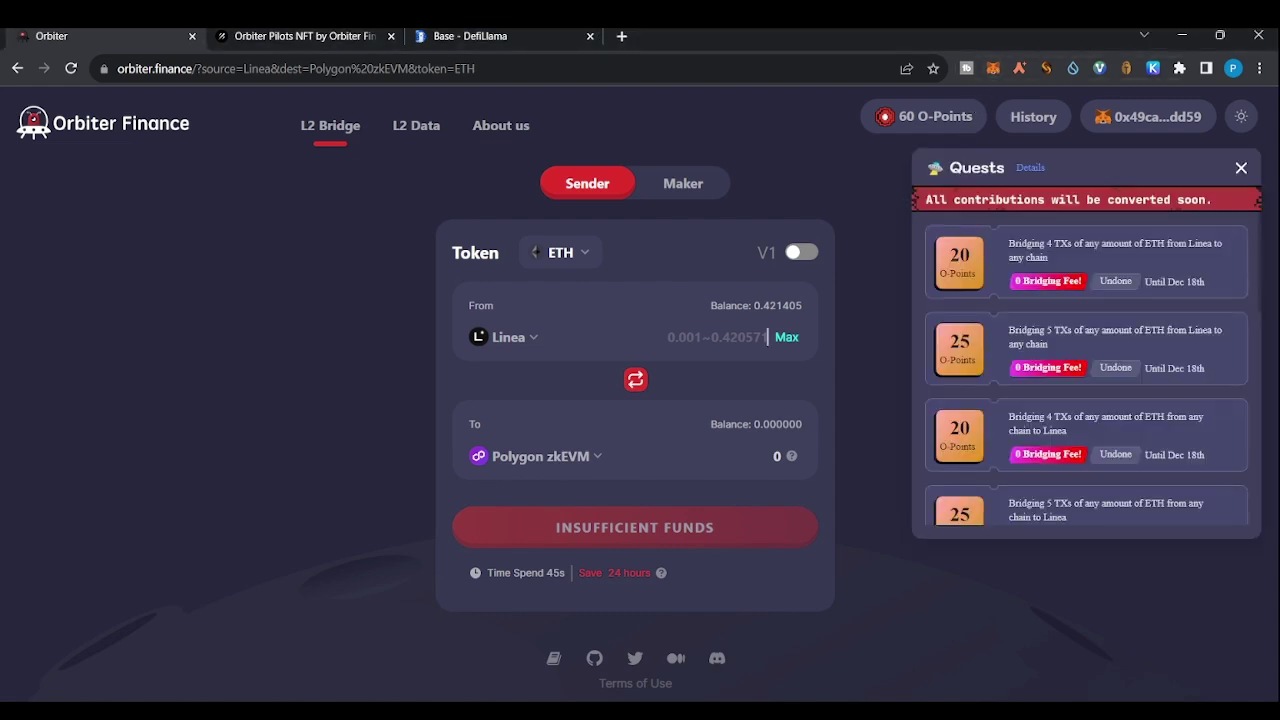
text(0.1)
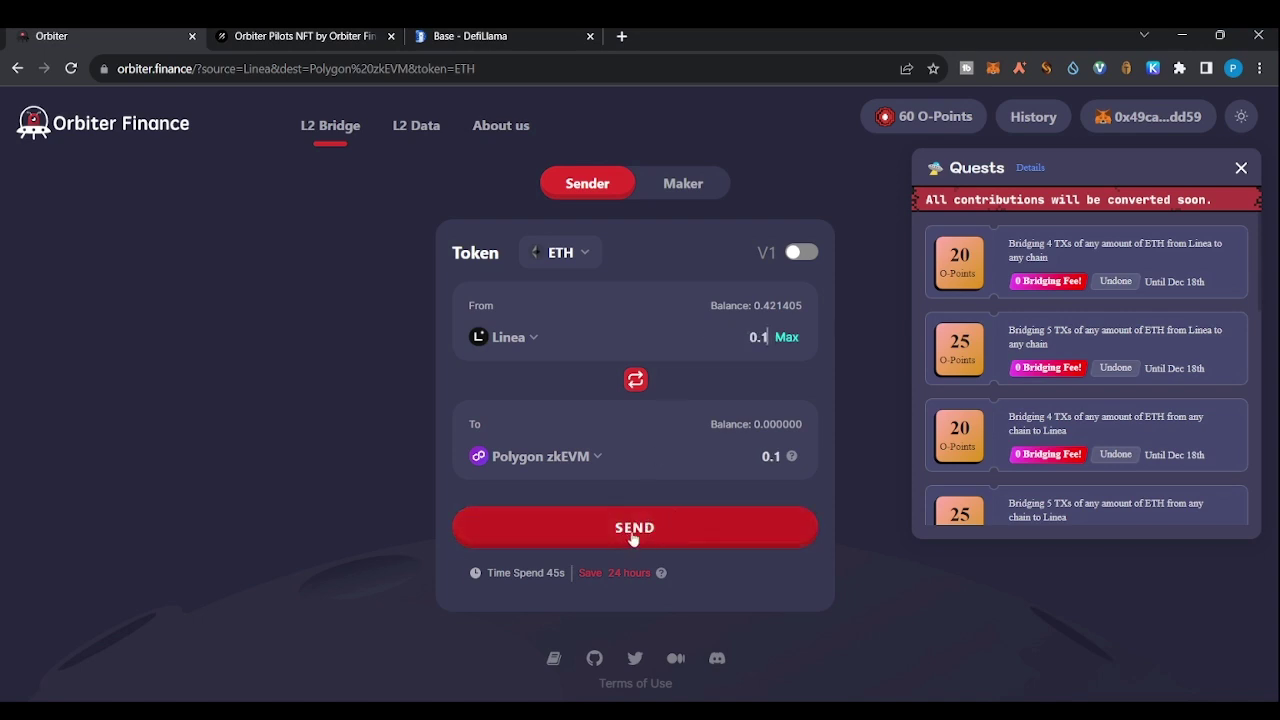
click(637, 538)
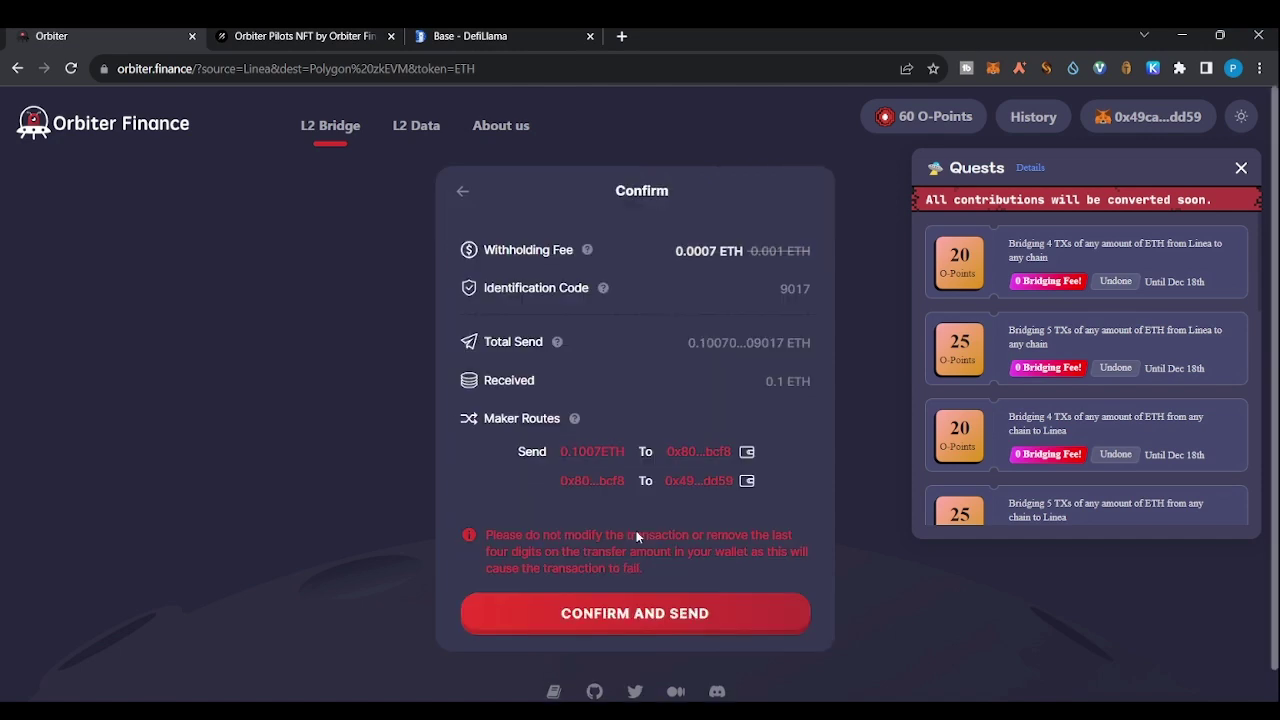
click(637, 616)
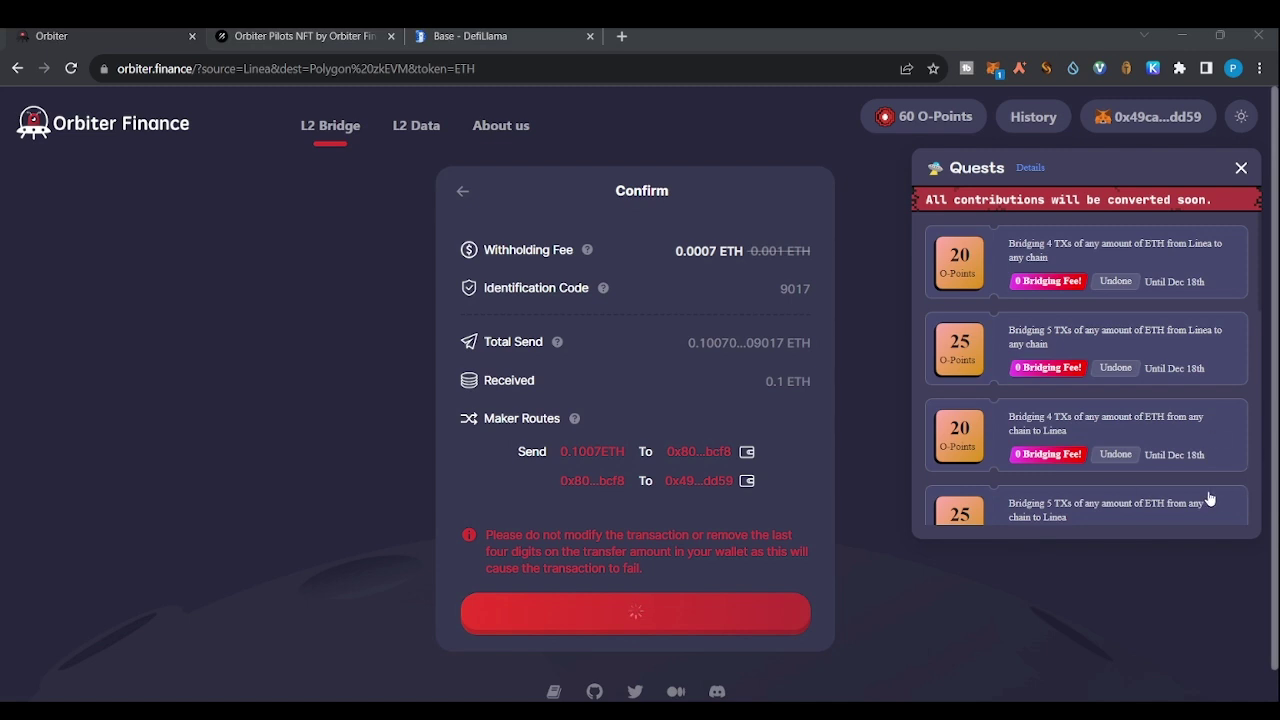
click(946, 655)
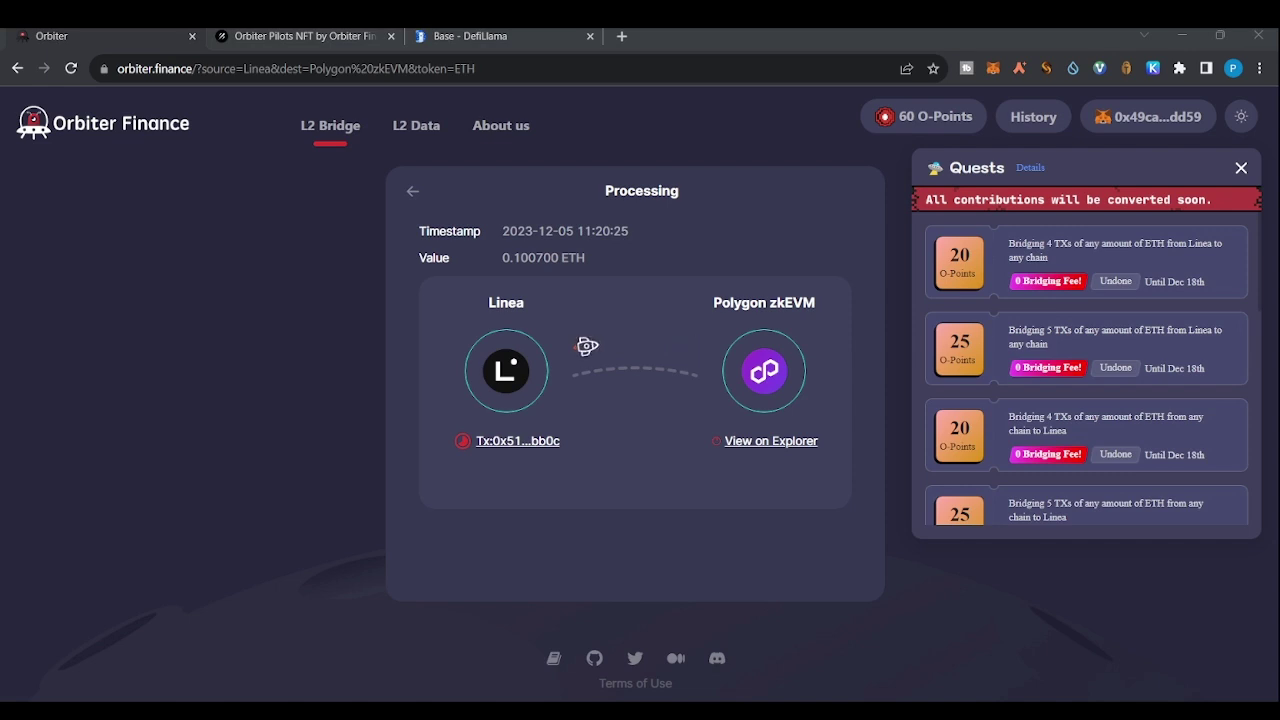
click(538, 397)
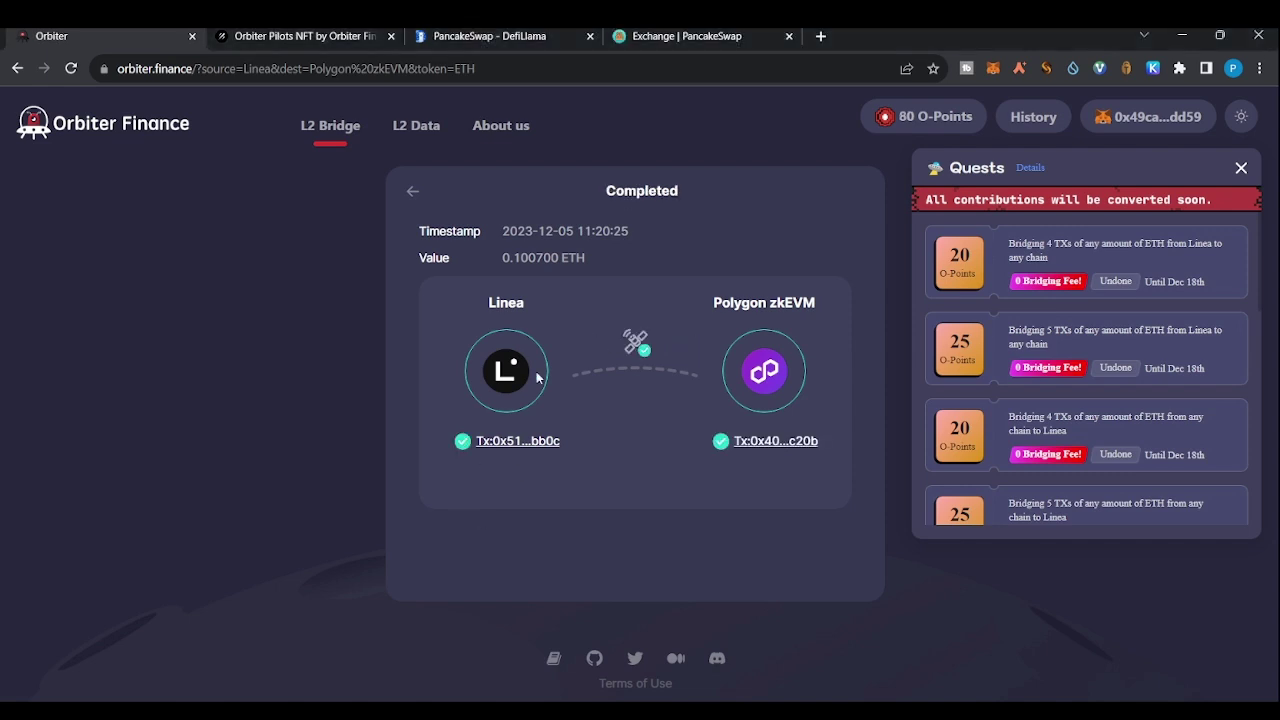
Step: Switch to DefiLlama and look through the PancakeSwap protocol page down to its protocol information
click(456, 34)
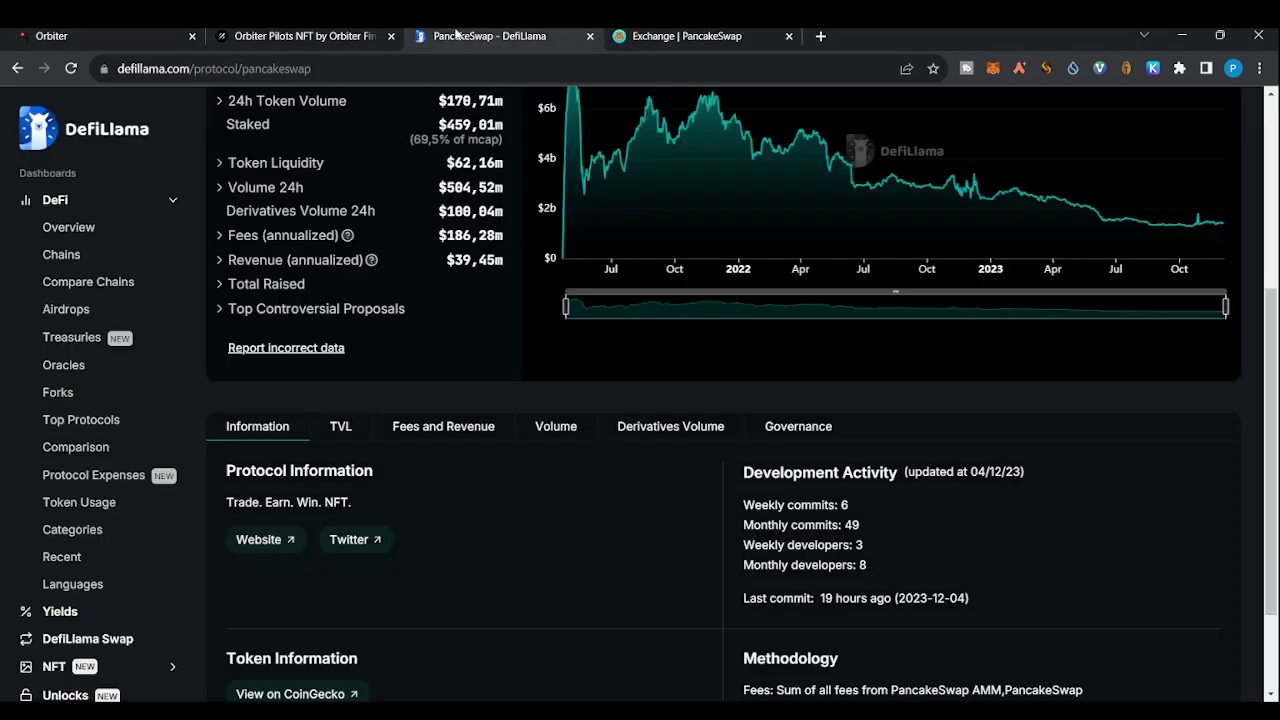
scroll(1230, 135, up, 4)
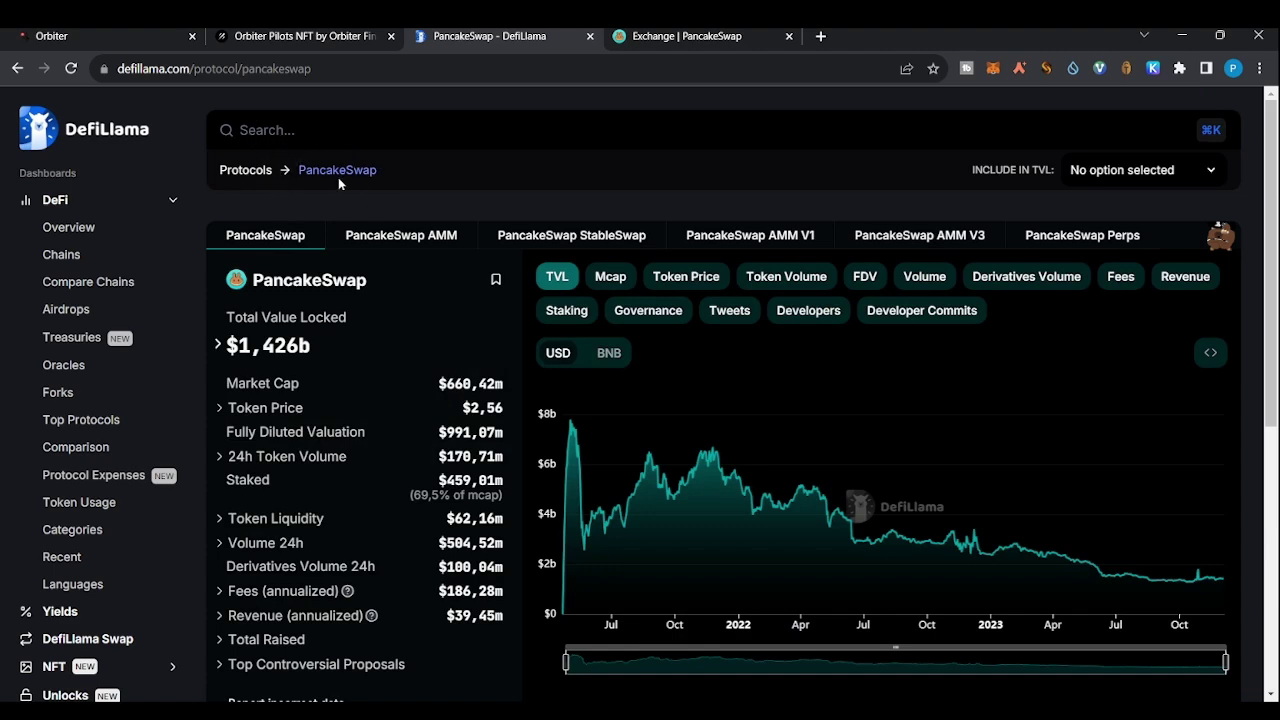
drag(1275, 135, 1275, 376)
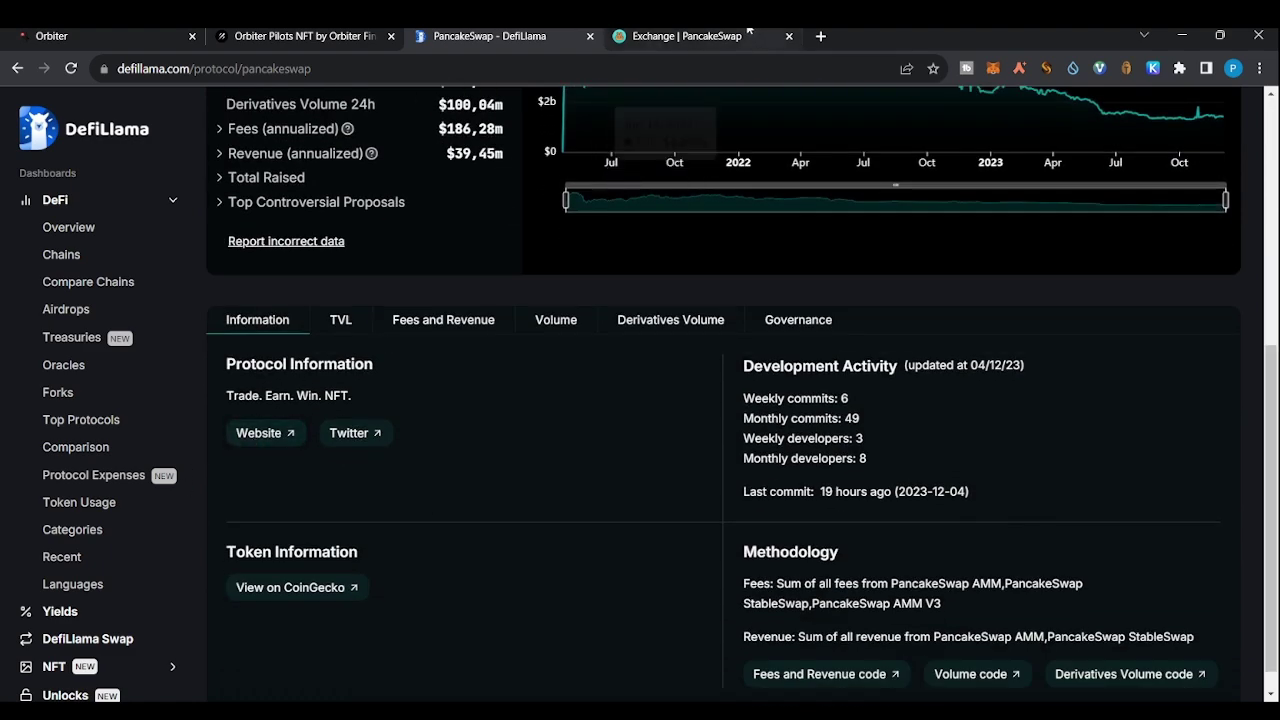
Step: Switch to PancakeSwap and submit the swap of 0.05 ETH for USDC on Polygon zkEVM
click(690, 35)
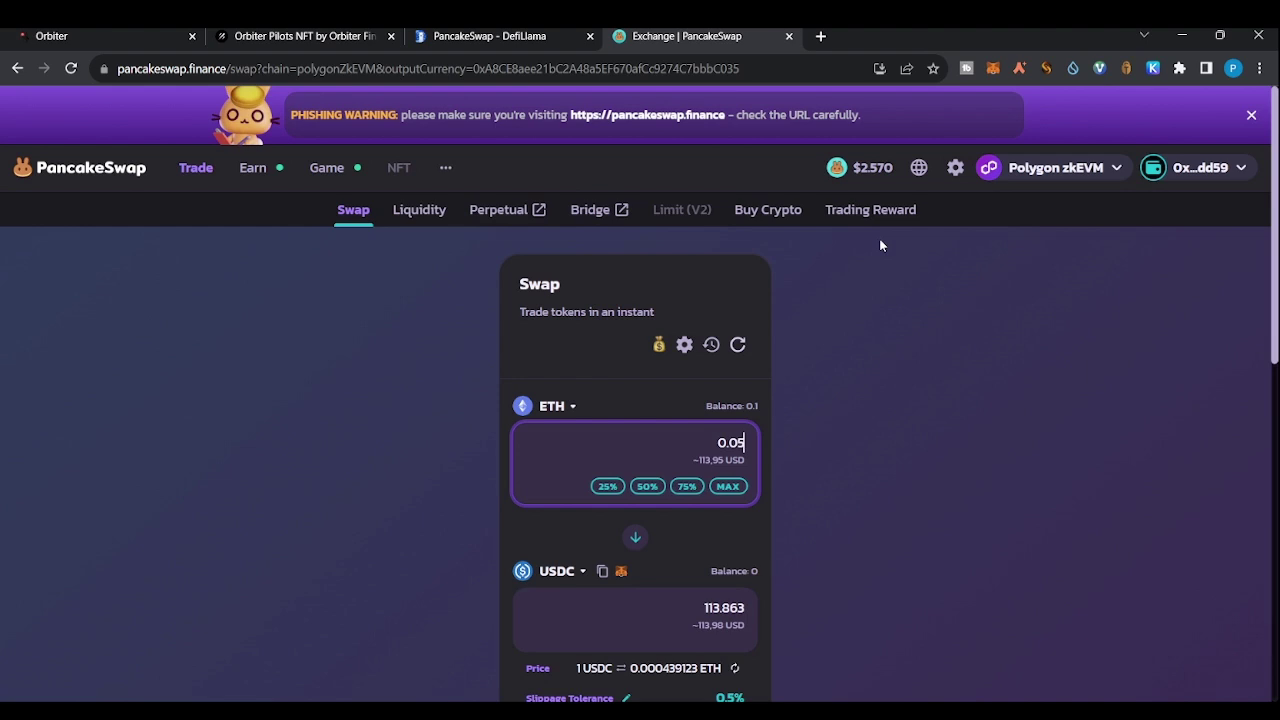
mouse_move(1050, 165)
drag(1274, 318, 1274, 375)
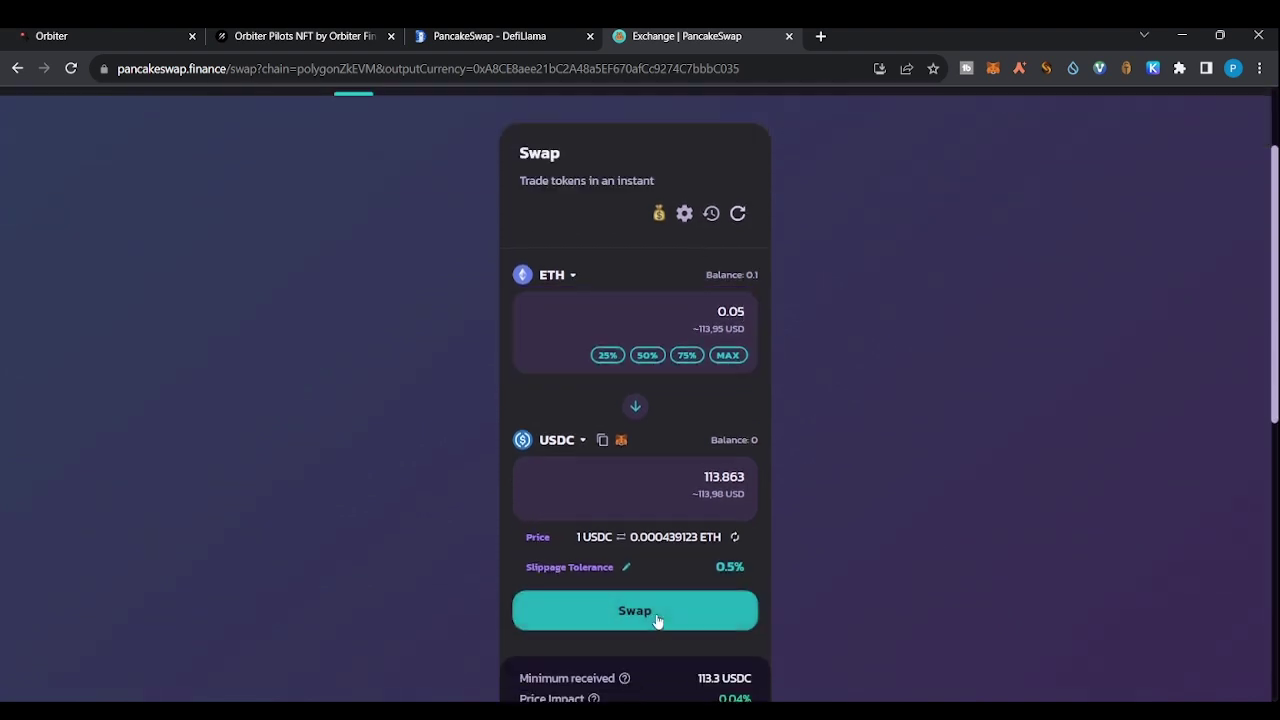
click(657, 617)
click(673, 603)
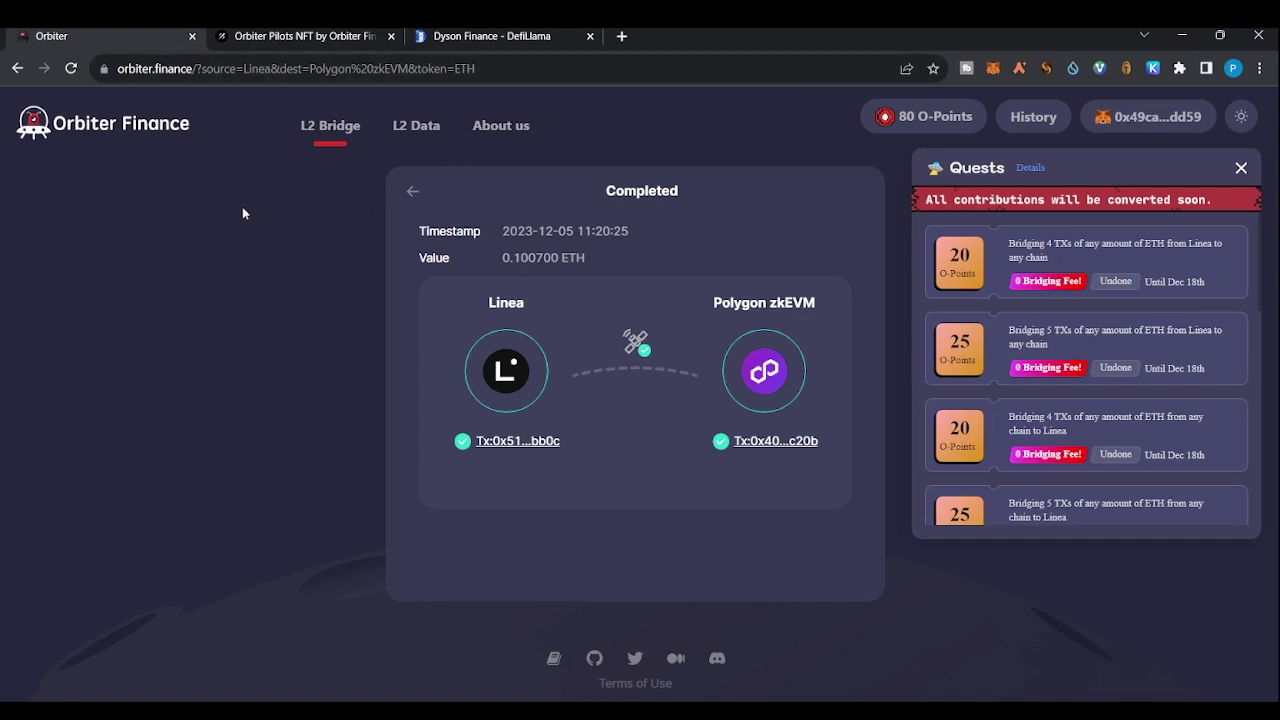
Step: Reload Orbiter's transfer form and bridge the maximum 0.09682 ETH from Polygon zkEVM to Linea, confirming the transfer
click(71, 70)
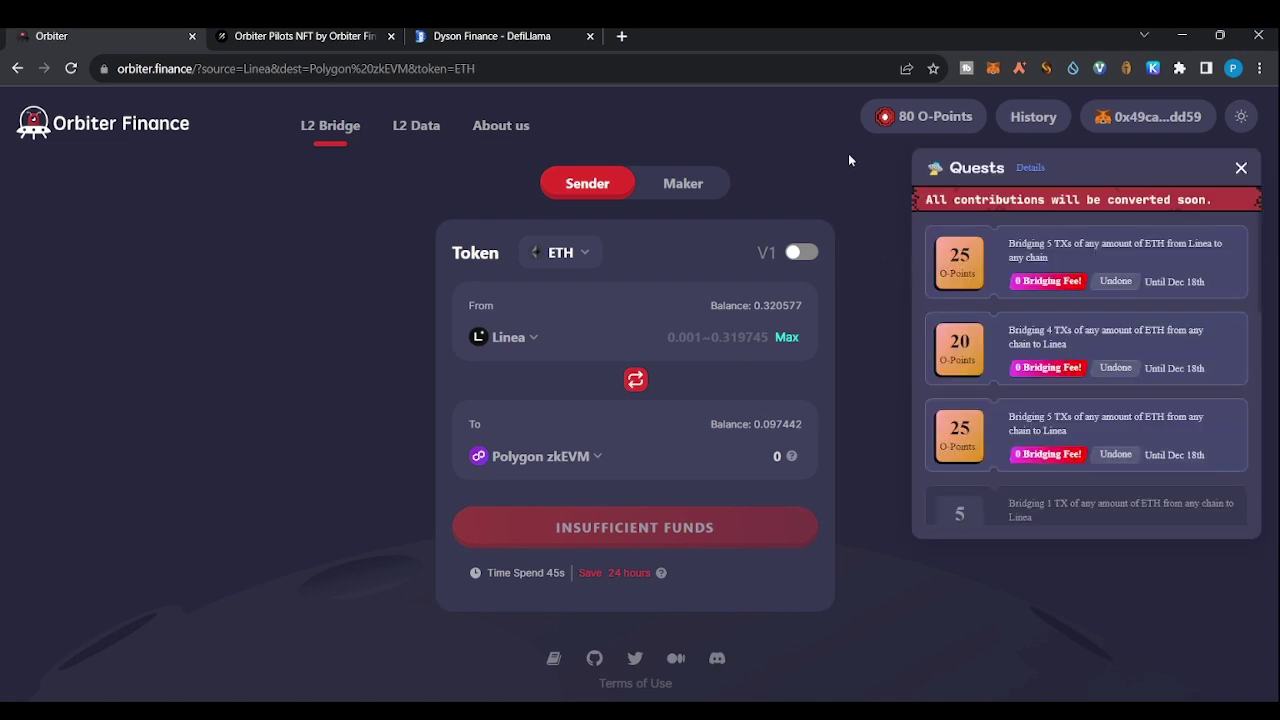
click(627, 386)
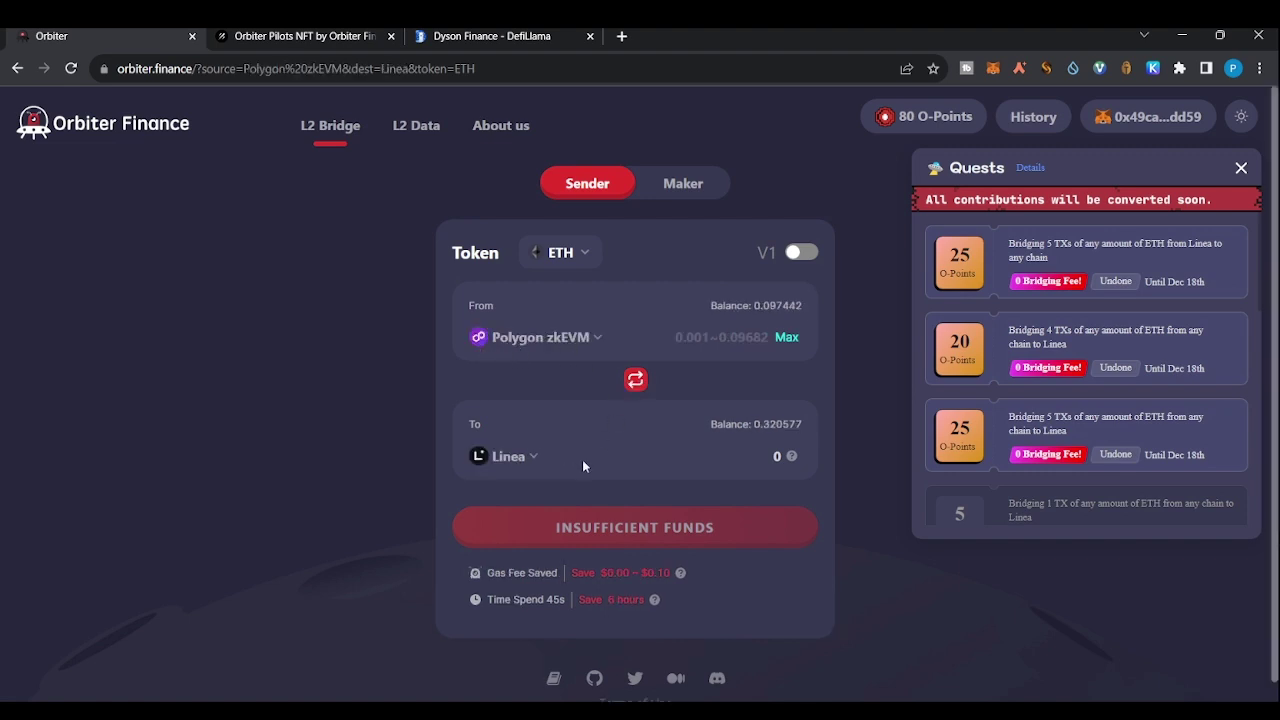
click(787, 339)
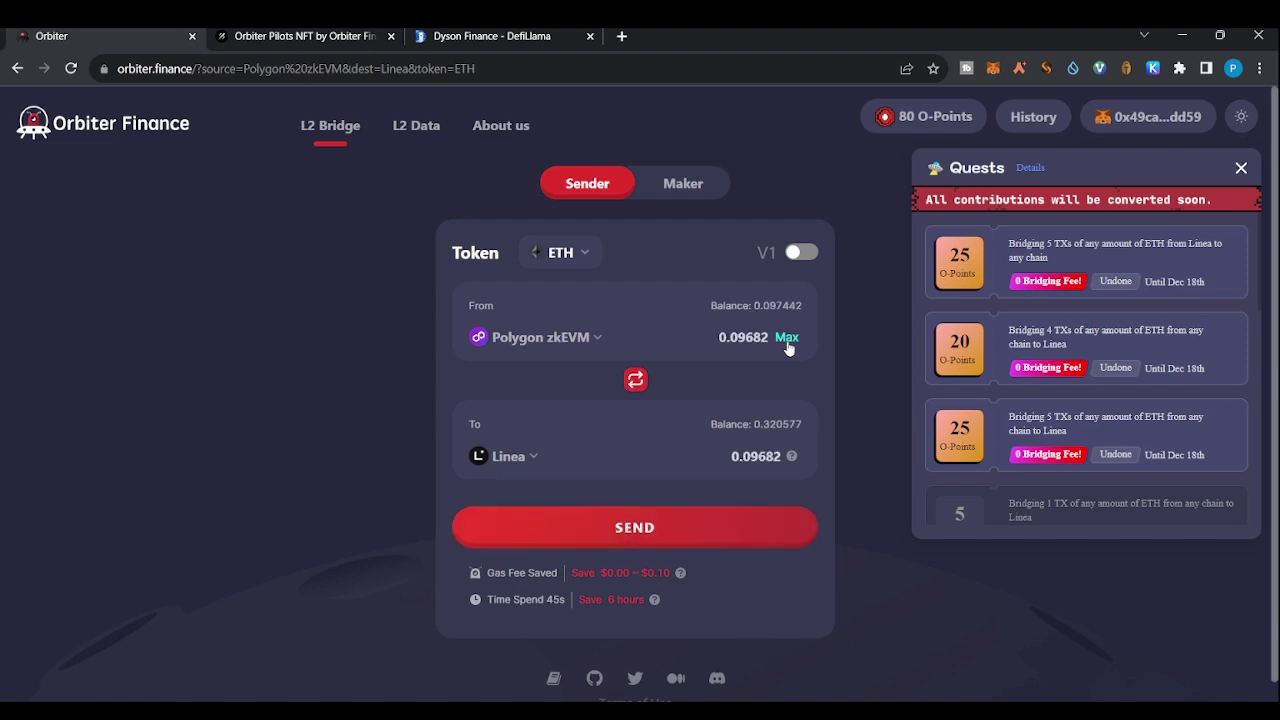
click(687, 532)
click(697, 620)
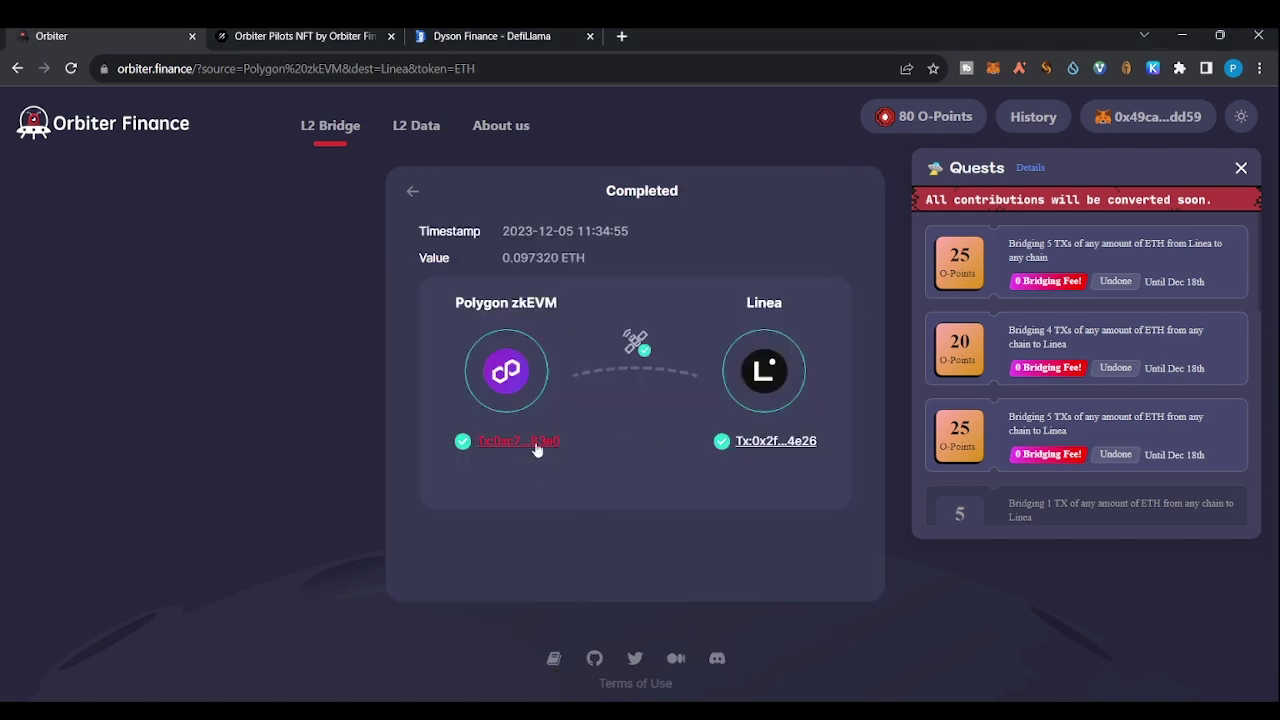
Step: Reload the bridge form, look through the available destination chains, and set the route from Linea to Starknet
click(73, 66)
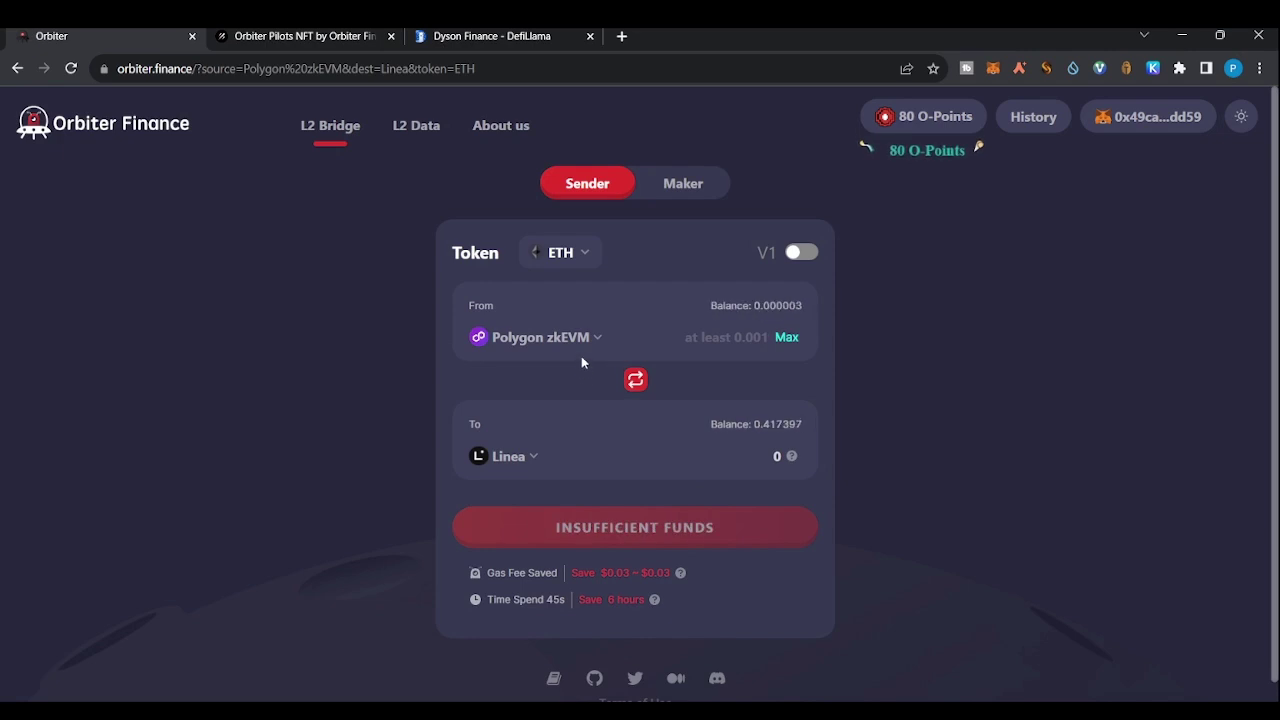
click(636, 380)
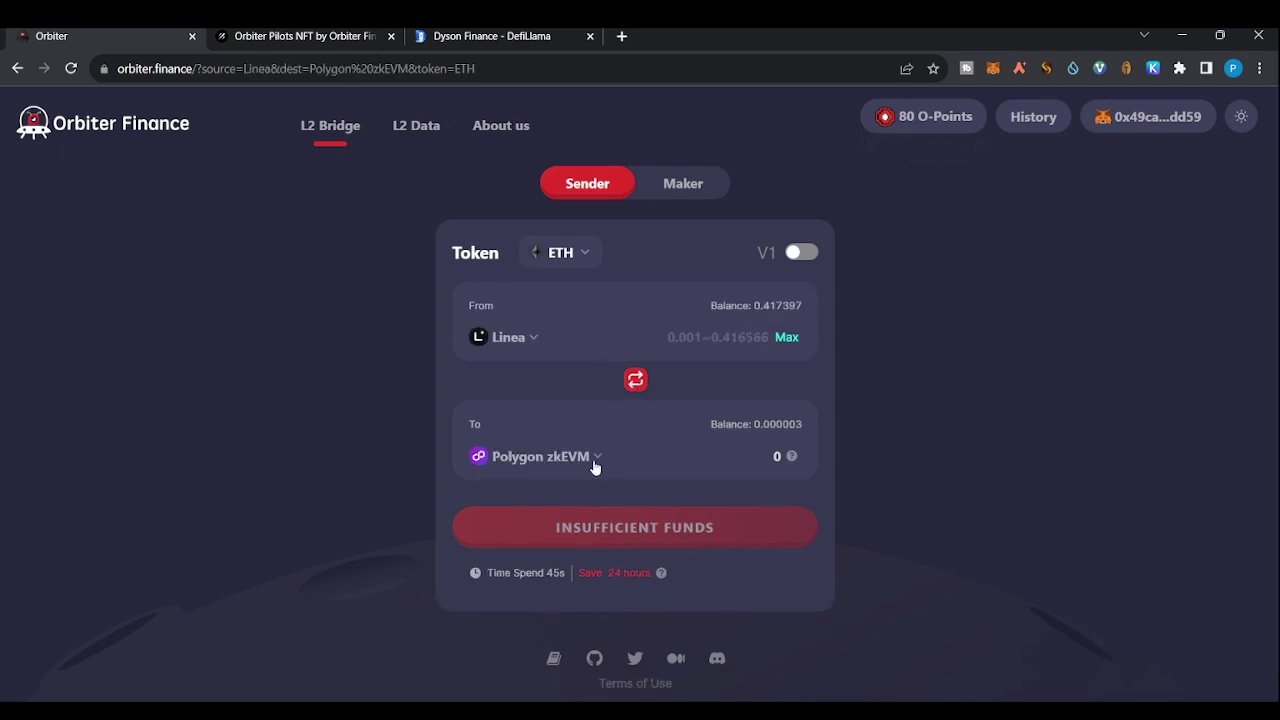
click(594, 460)
drag(769, 351, 763, 417)
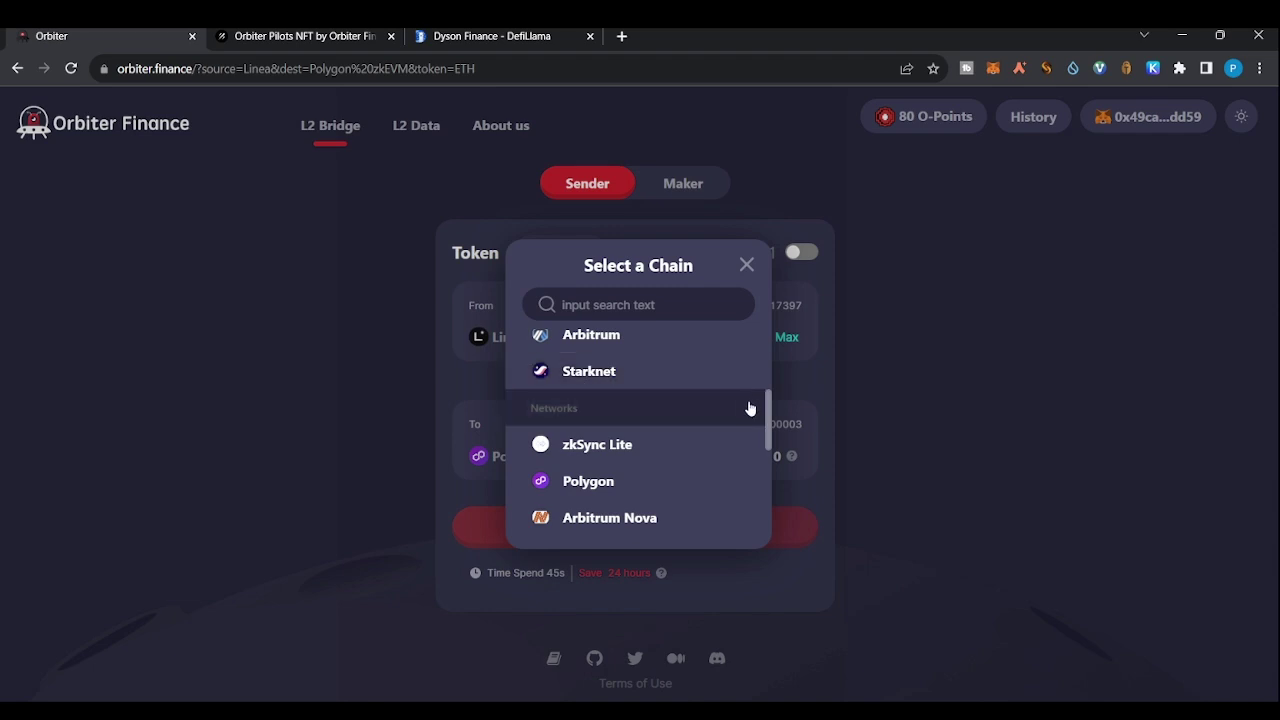
drag(770, 410, 775, 496)
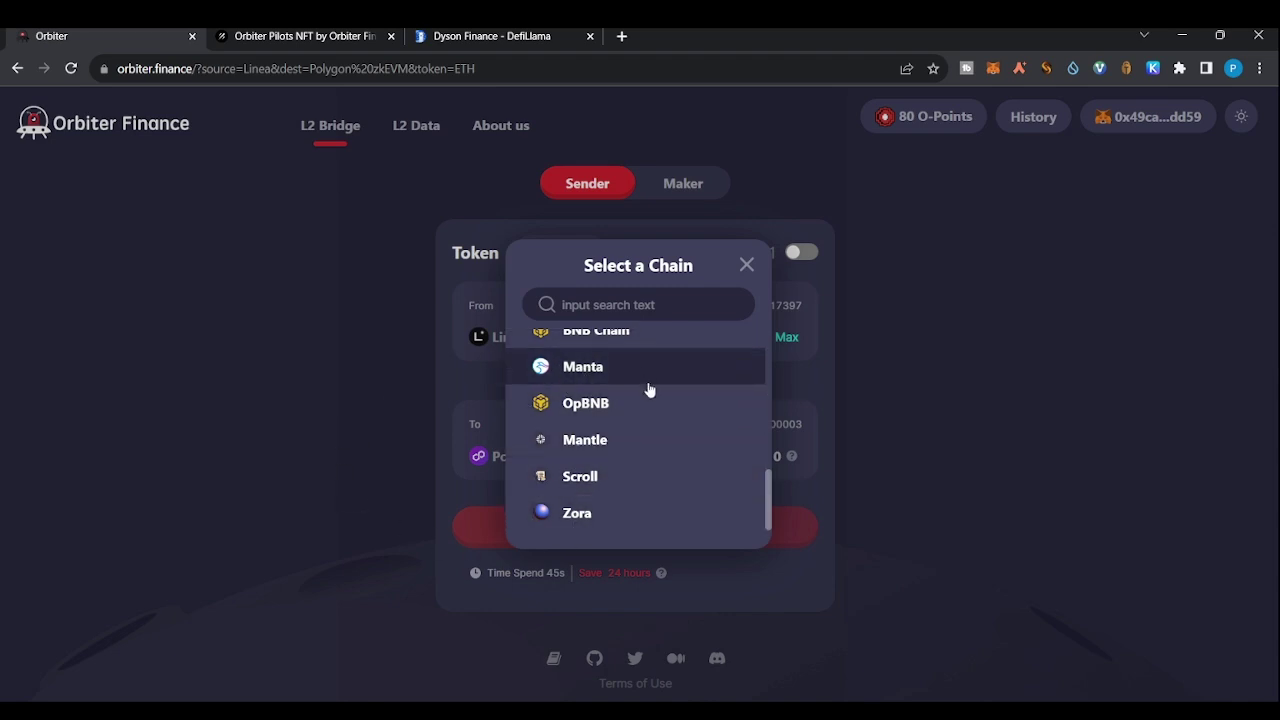
click(342, 433)
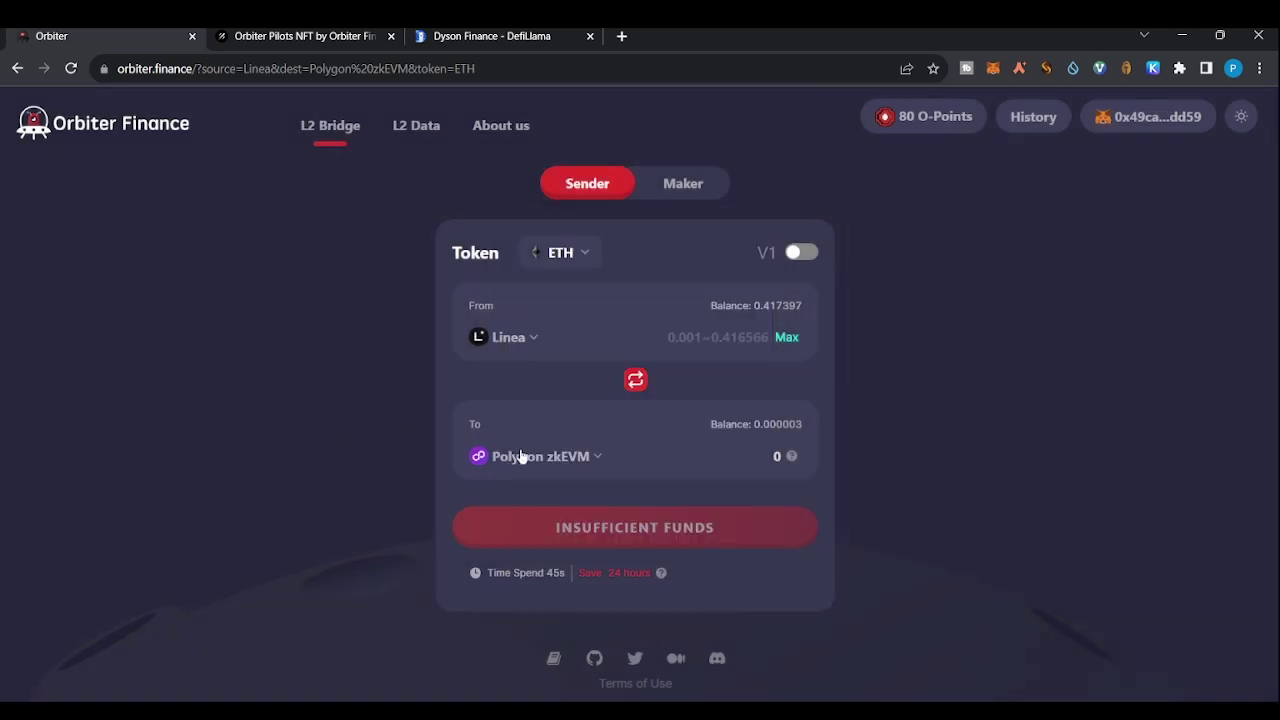
click(583, 458)
drag(766, 484, 773, 427)
scroll(773, 427, up, 2)
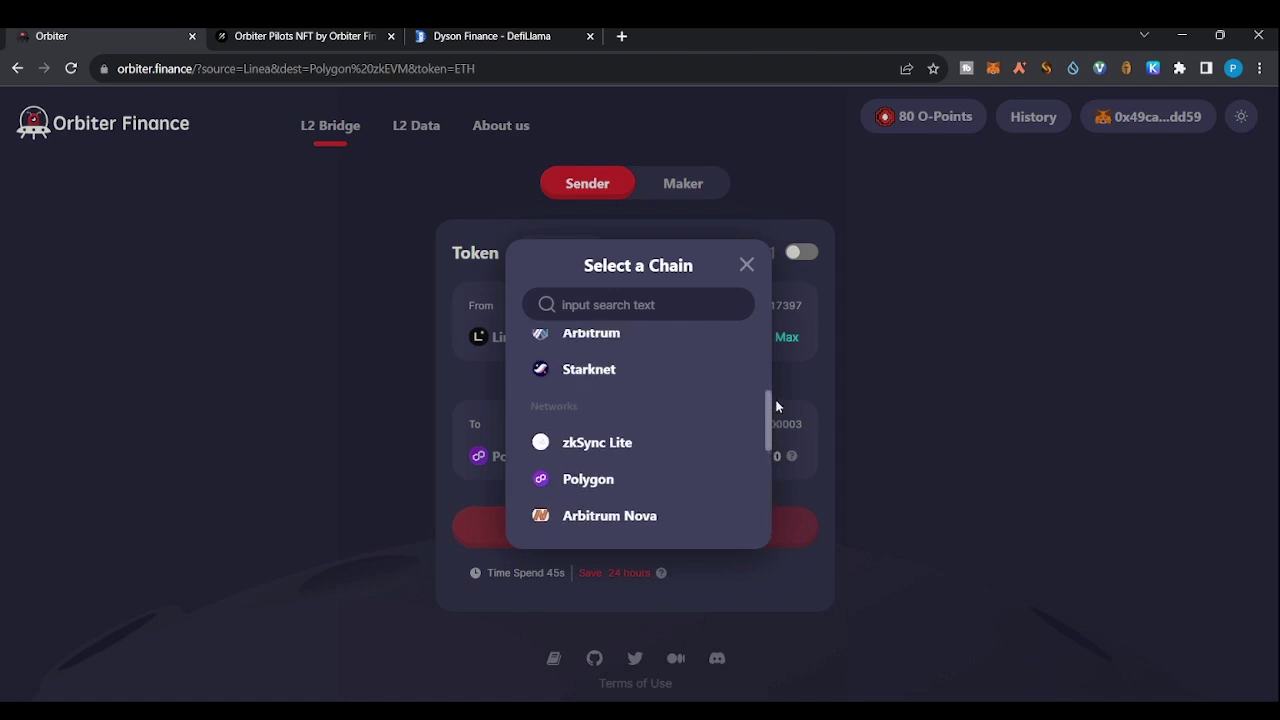
click(575, 416)
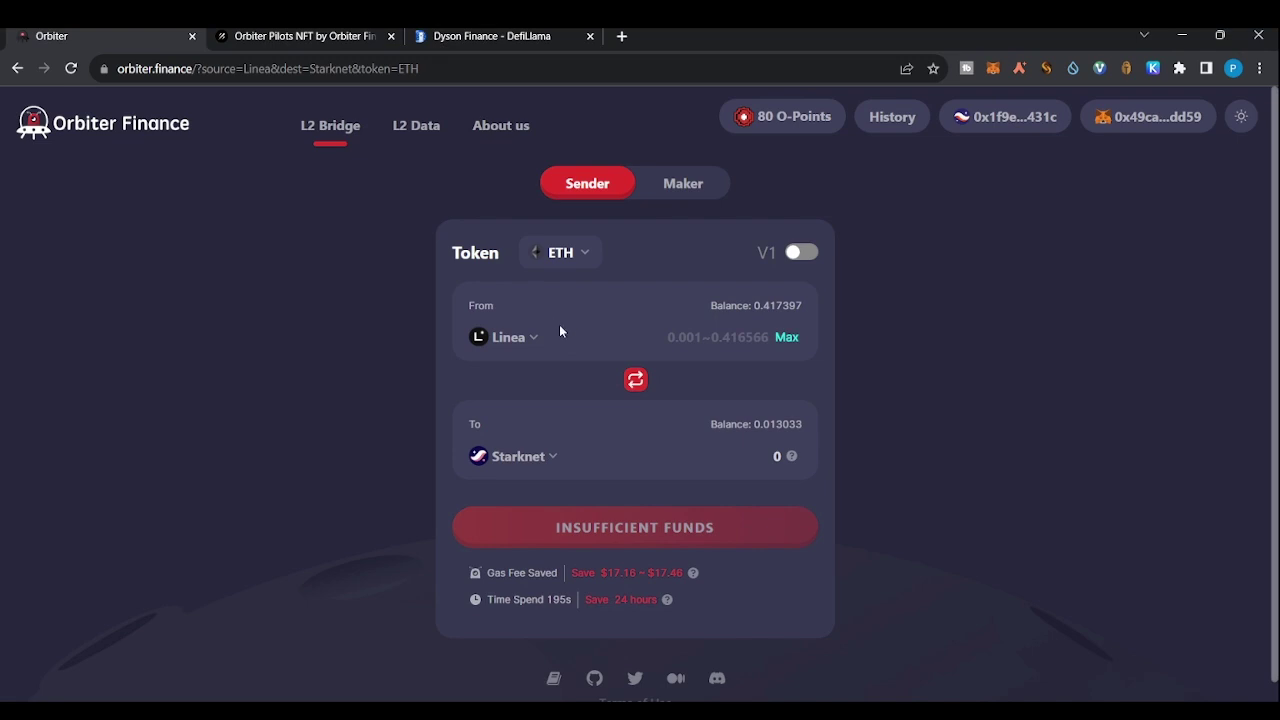
Step: Bridge 0.1 ETH from Linea to Starknet and confirm the transfer
click(681, 335)
text(0.1)
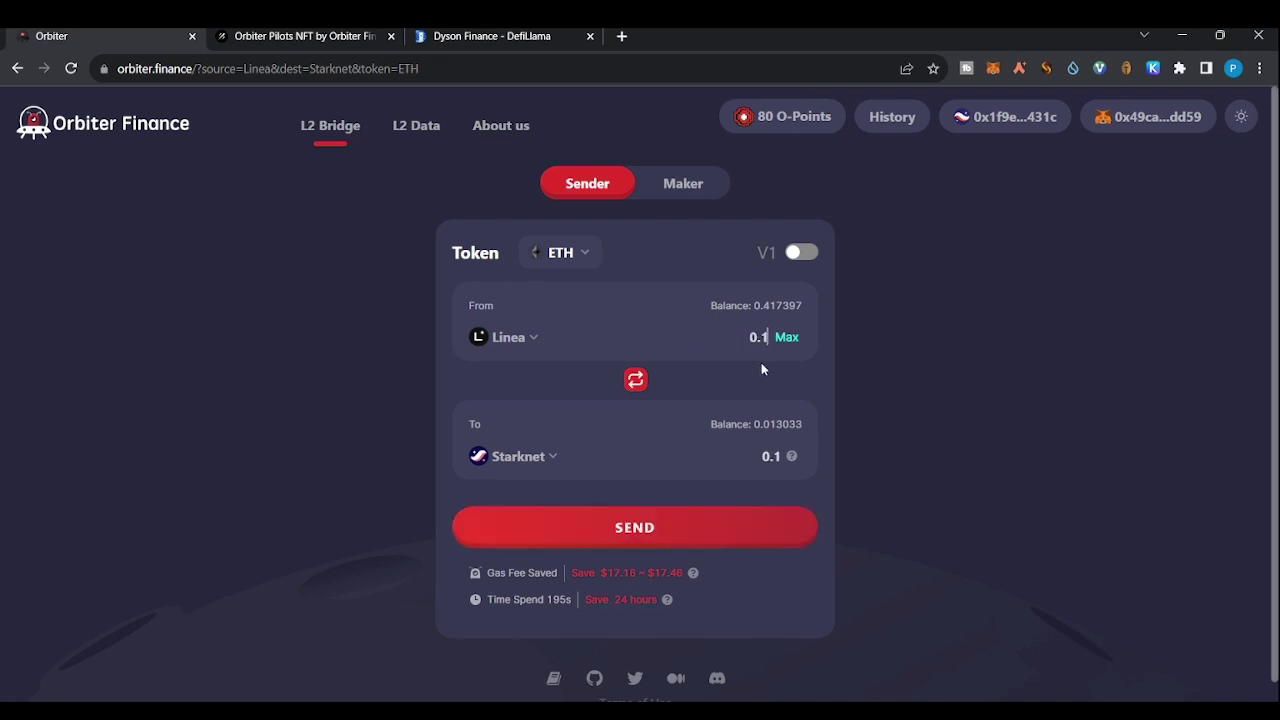
click(663, 548)
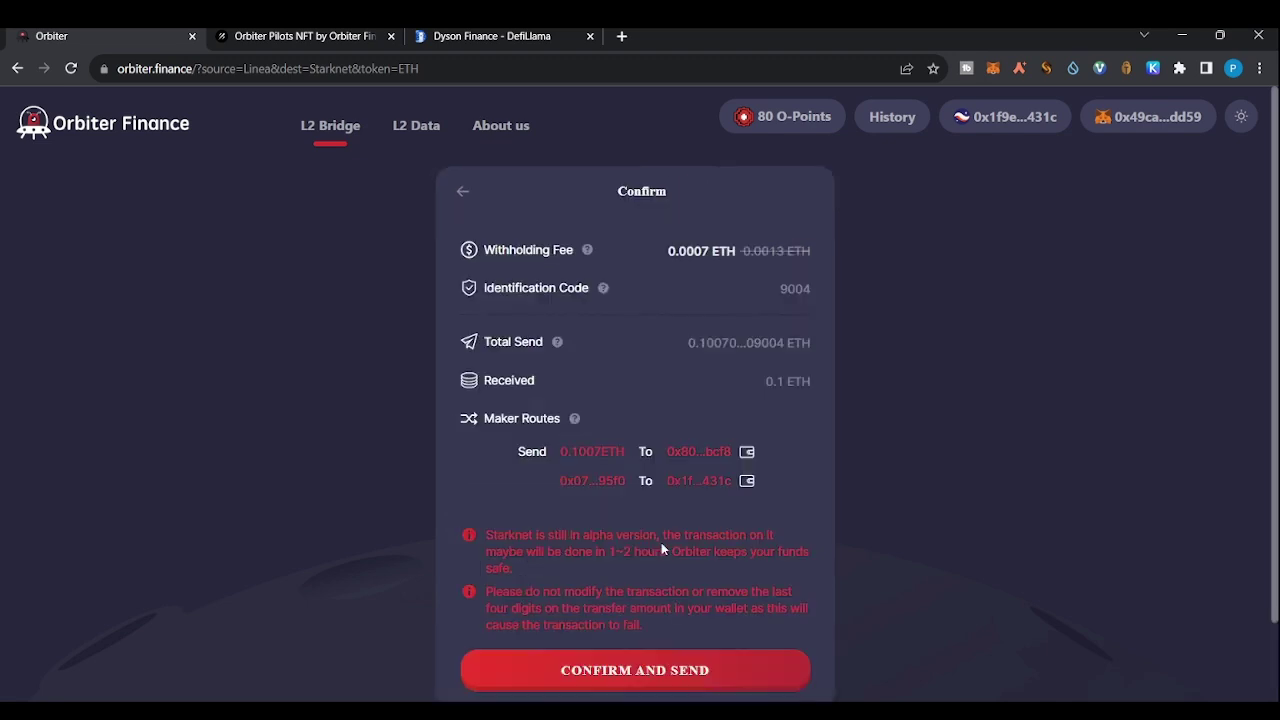
click(673, 675)
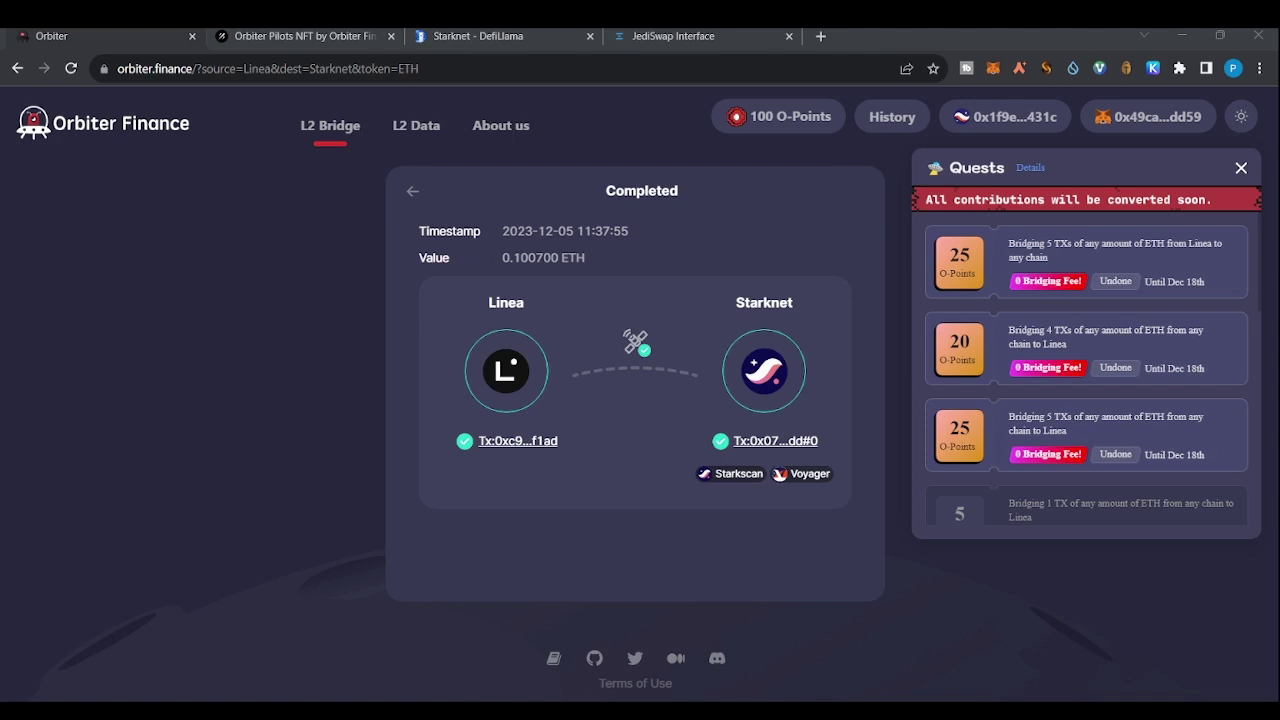
click(760, 648)
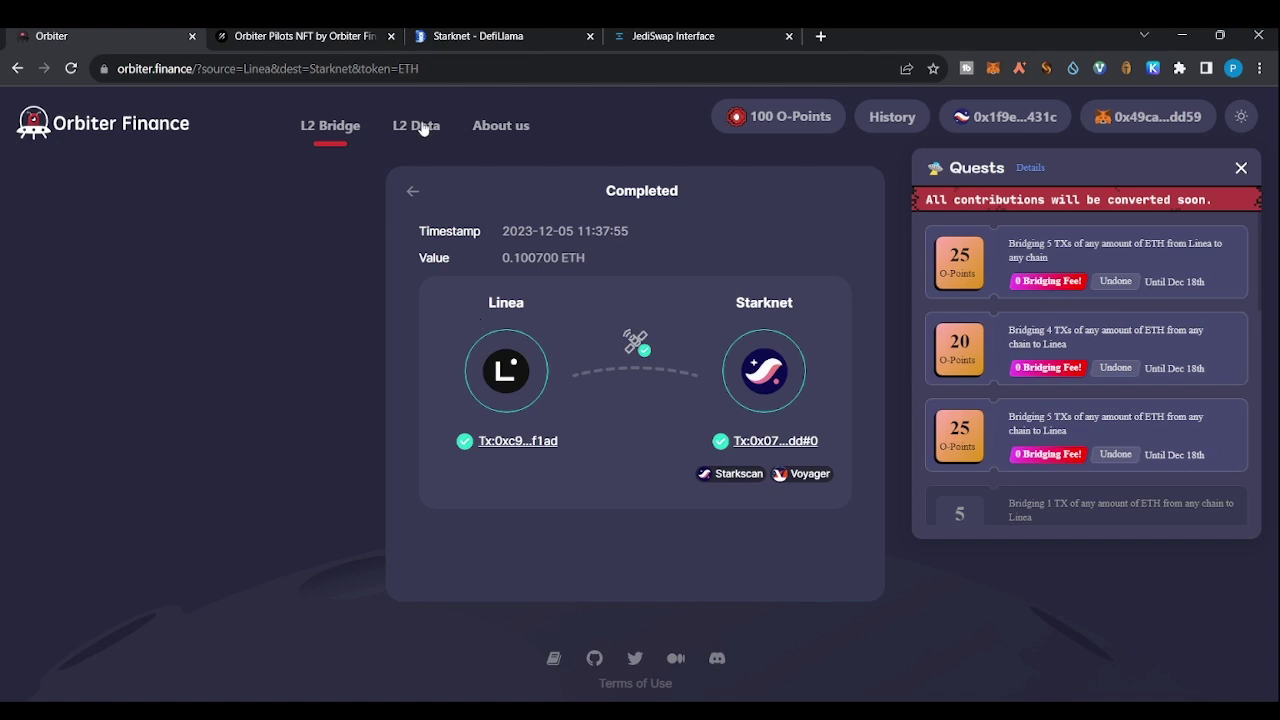
Step: View the Orbiter Pilots NFT campaign on Galxe, and switch to DefiLlama to look at Starknet's protocol rankings and overview
click(292, 35)
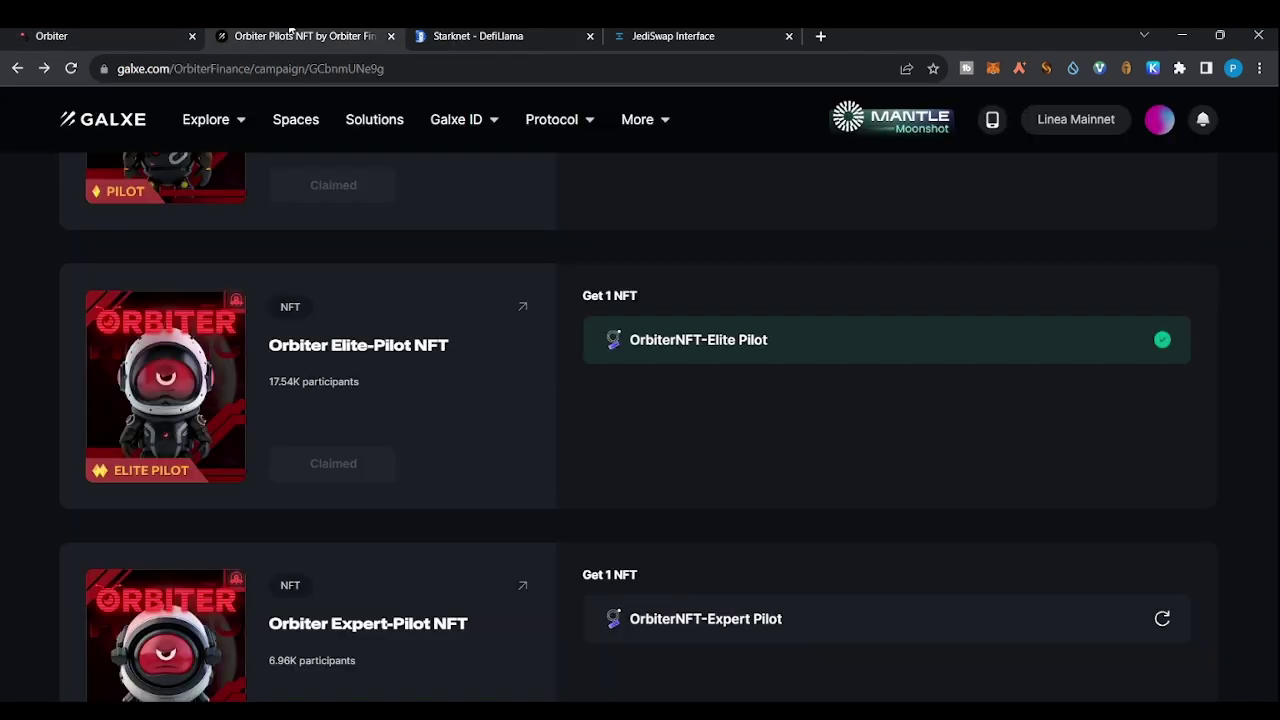
click(503, 35)
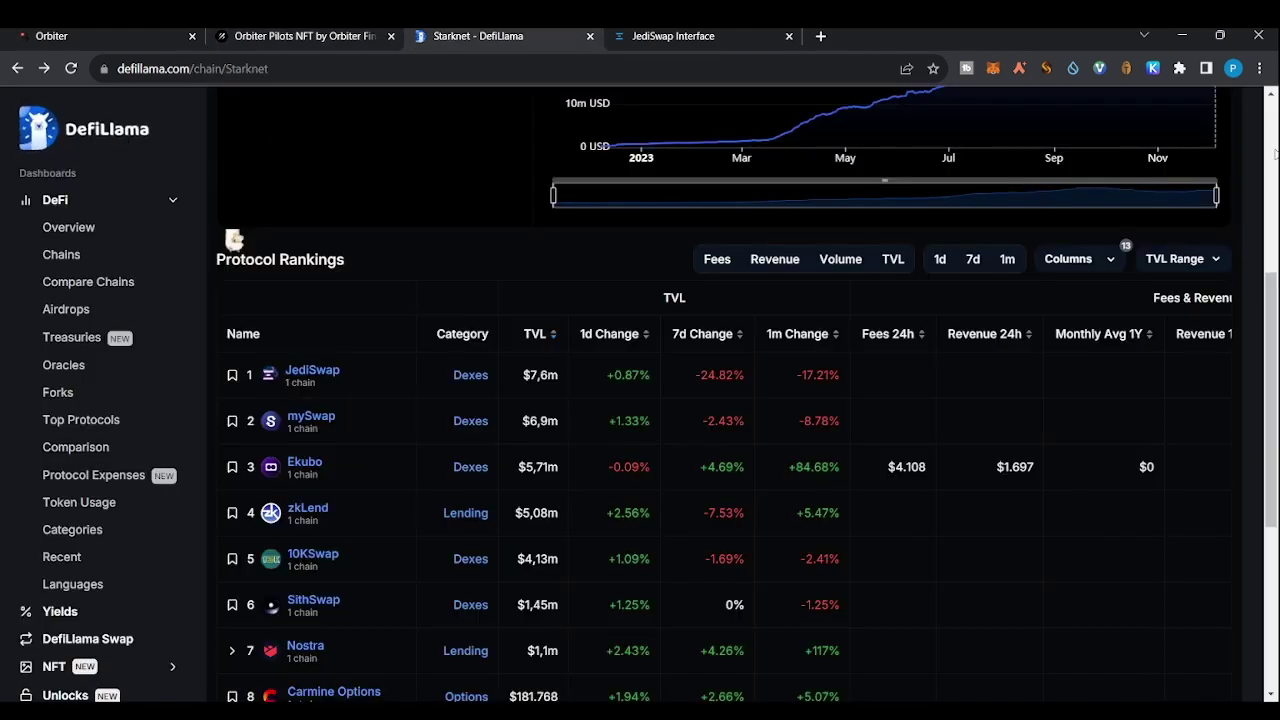
scroll(1273, 157, up, 4)
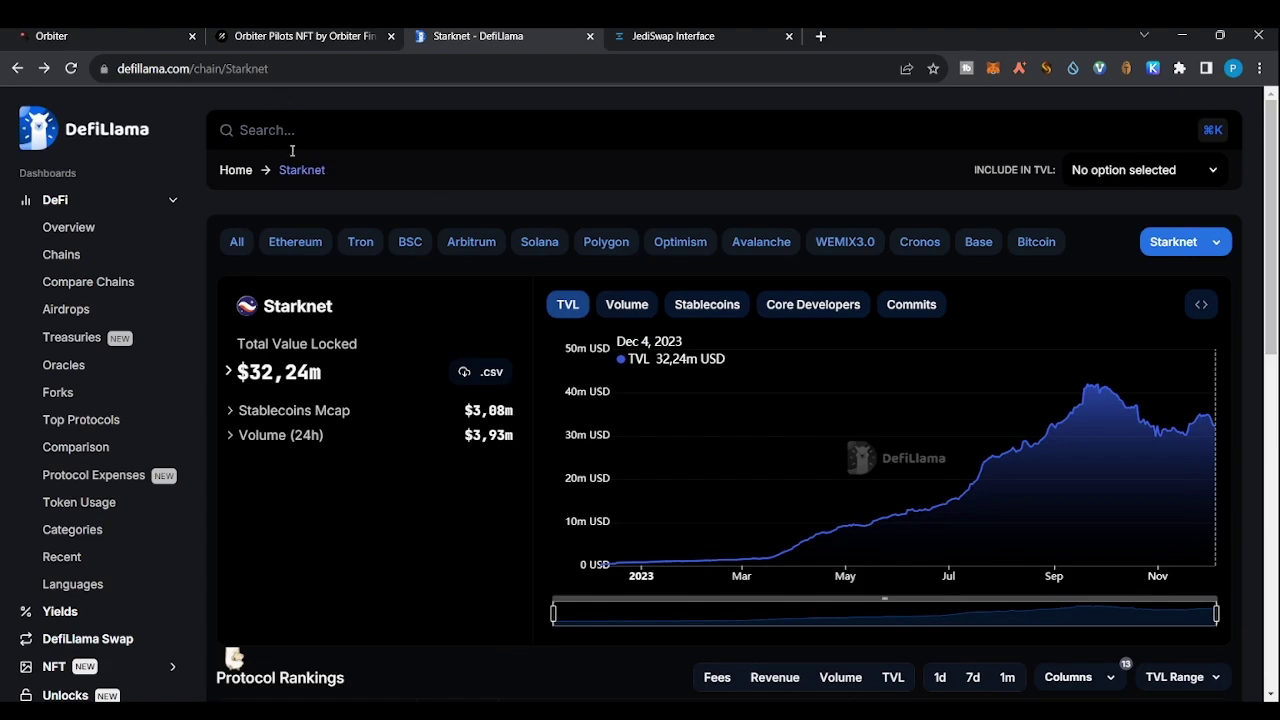
Step: Look through DefiLlama's protocol rankings for Starknet and switch to the JediSwap interface
drag(1277, 172, 1277, 312)
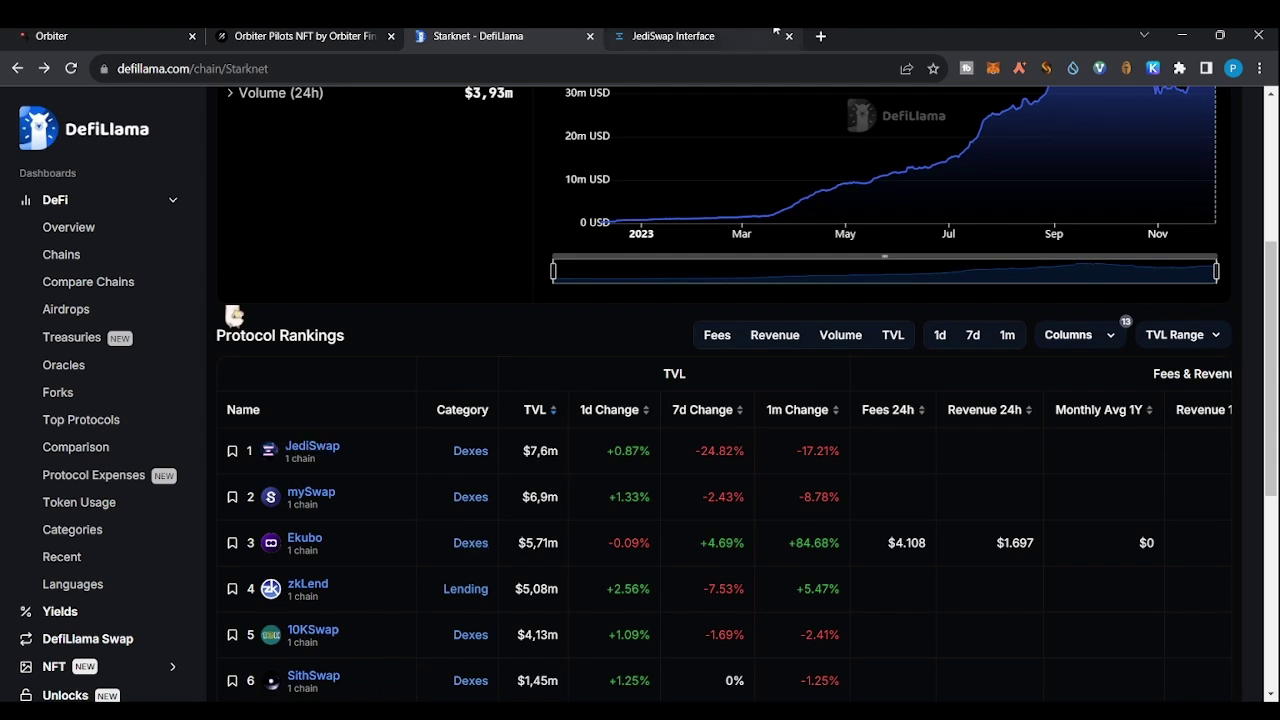
click(736, 32)
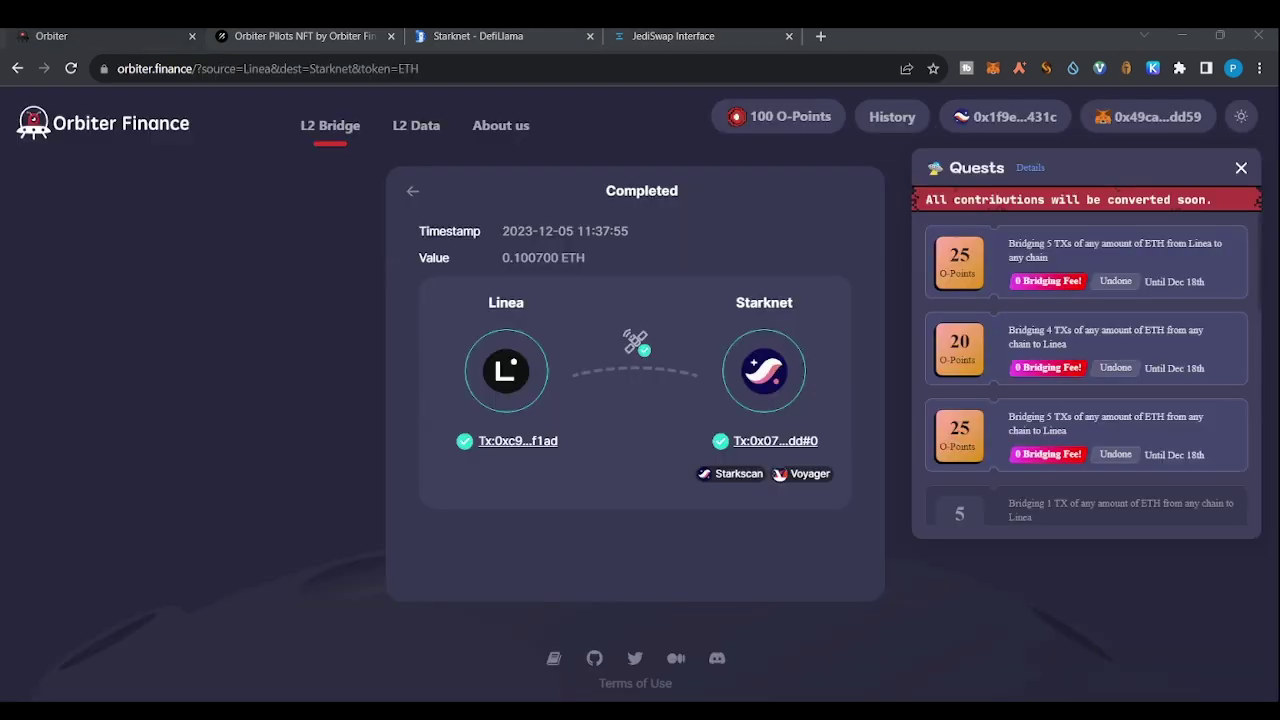
Step: Reload Orbiter's bridge form, reverse the route to Starknet to Linea, and send 0.1 ETH, confirming the transfer
click(650, 487)
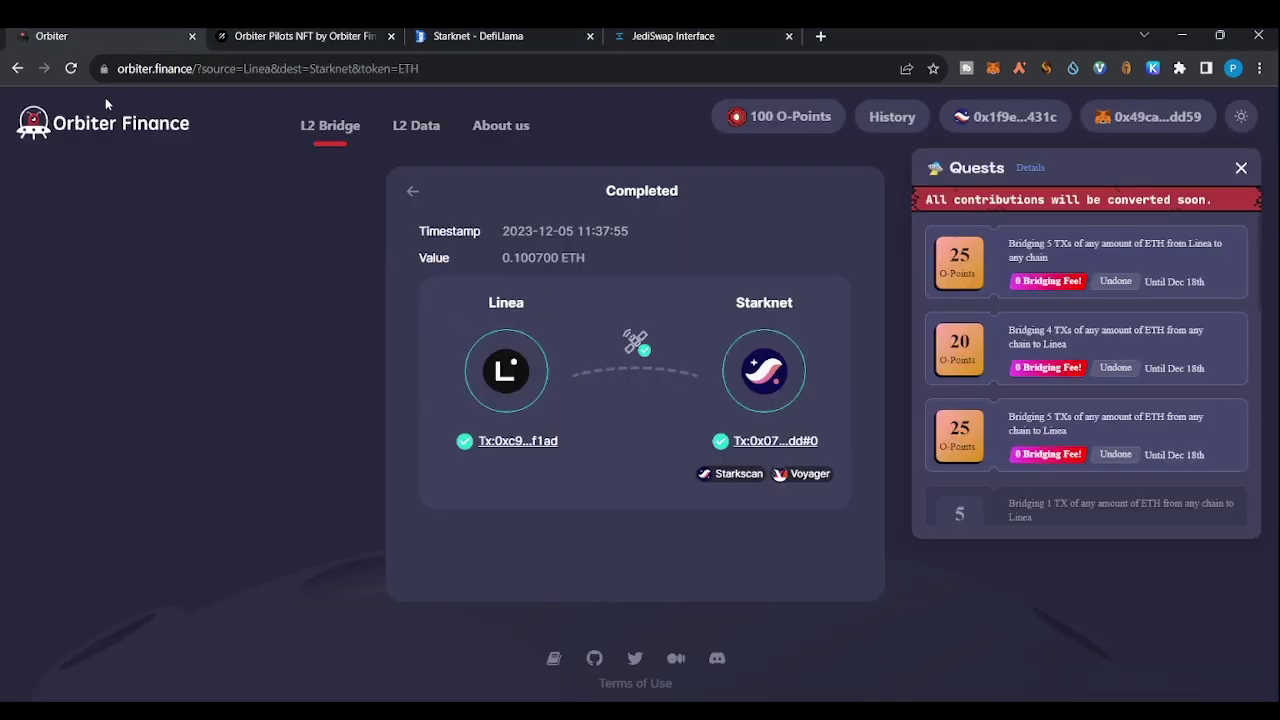
click(69, 68)
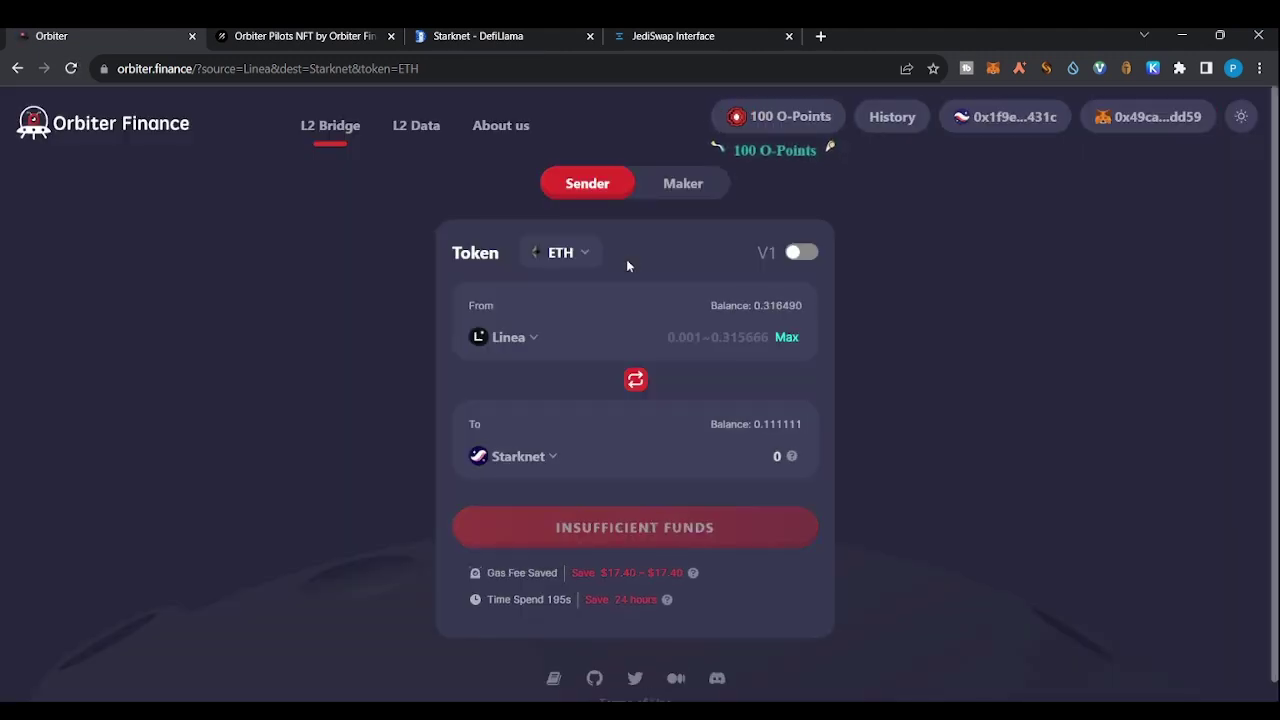
click(637, 381)
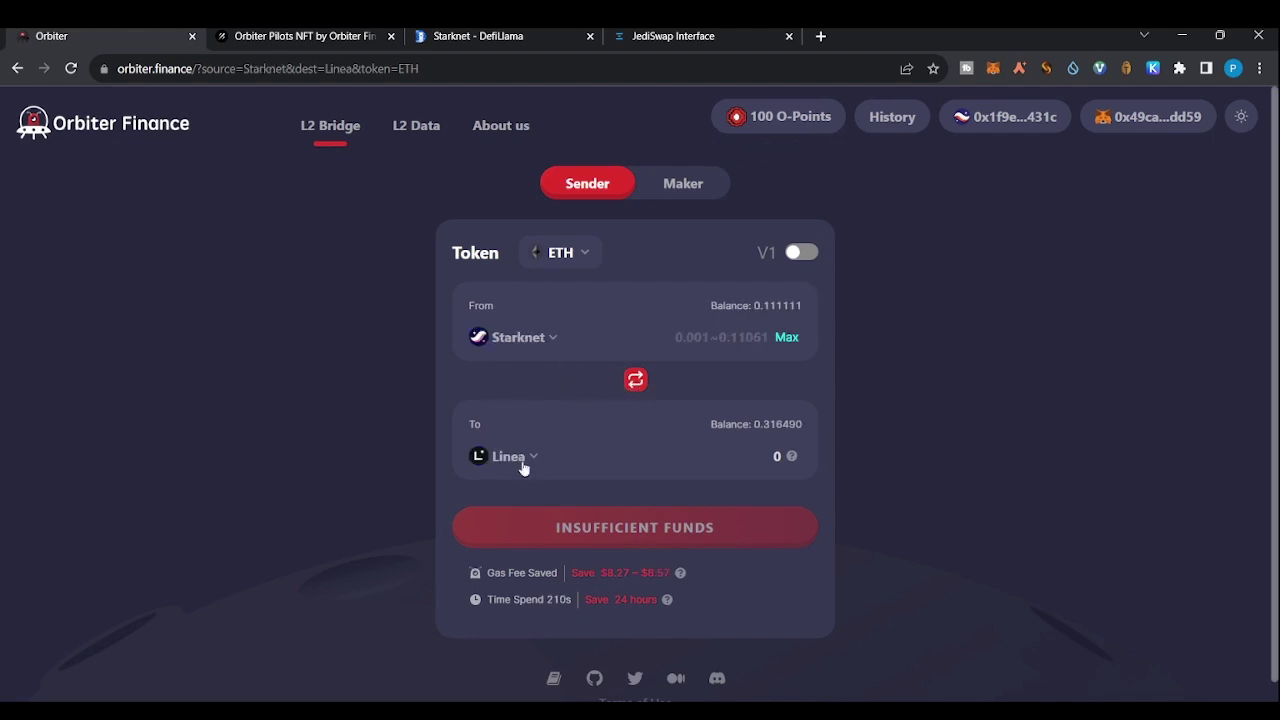
click(727, 332)
text(1)
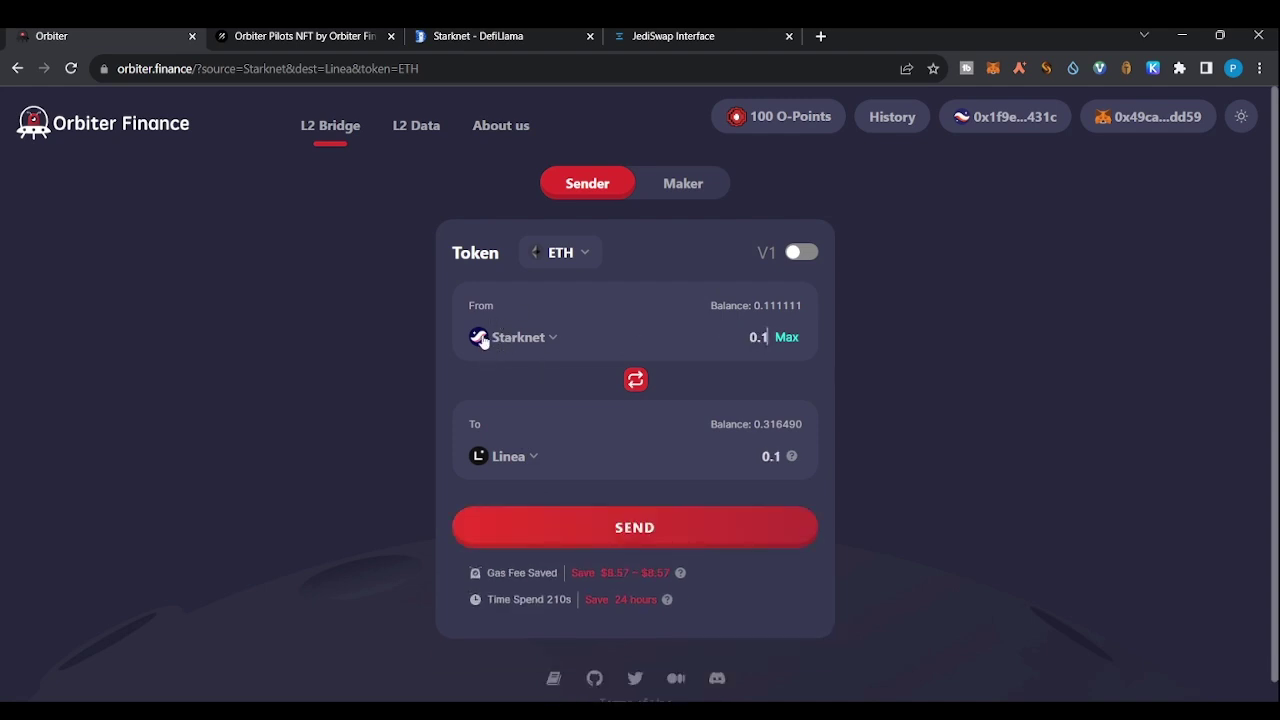
click(647, 537)
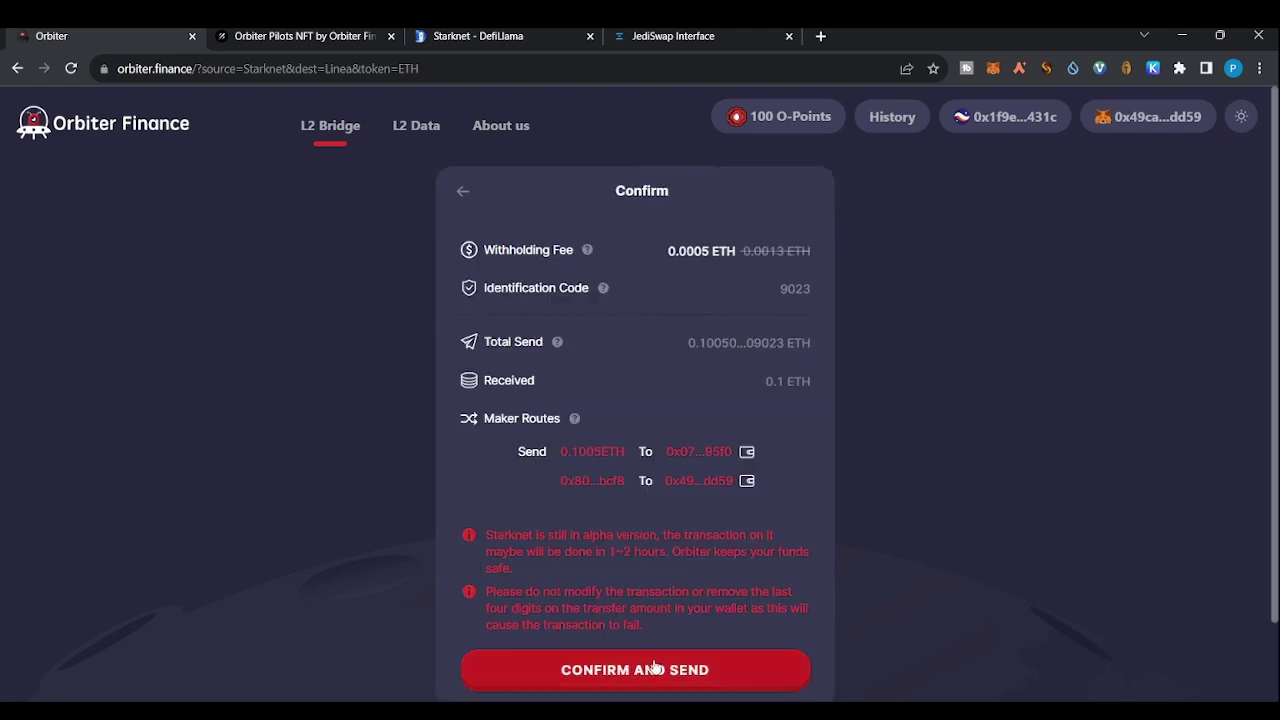
click(653, 668)
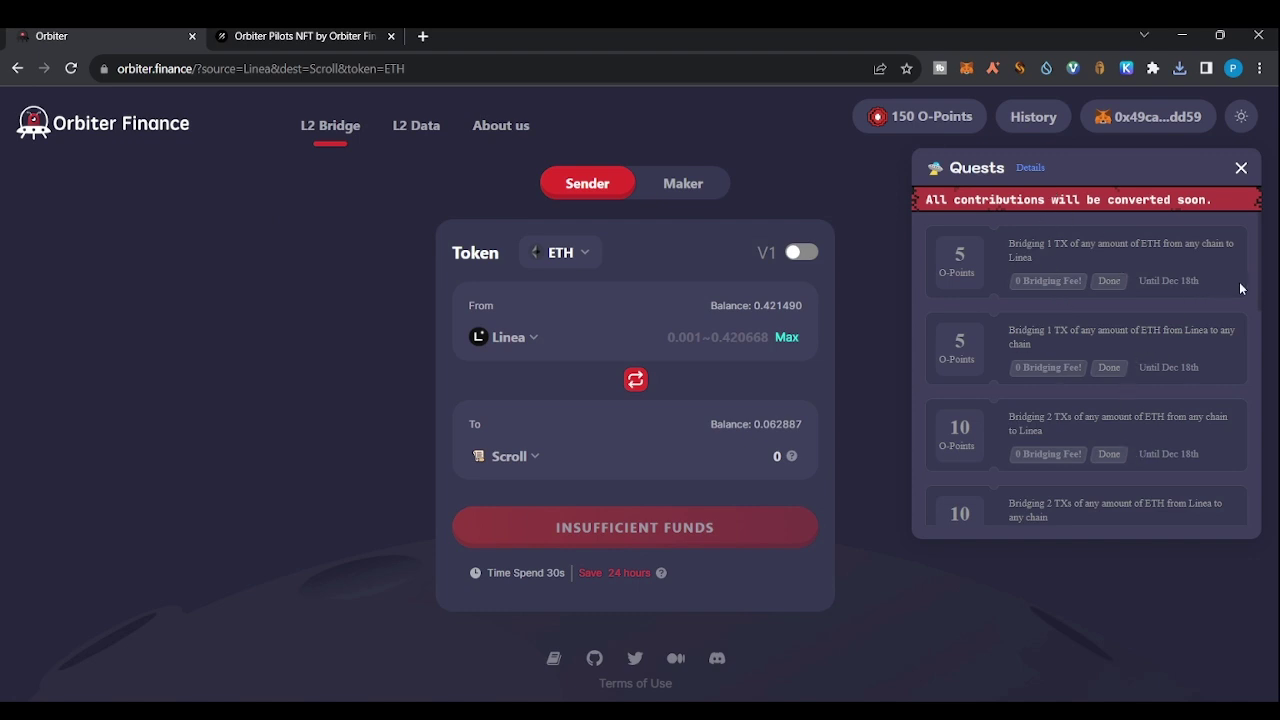
Step: Look through Orbiter's list of Linea bridging quests and their O-Points rewards
drag(1262, 279, 1240, 257)
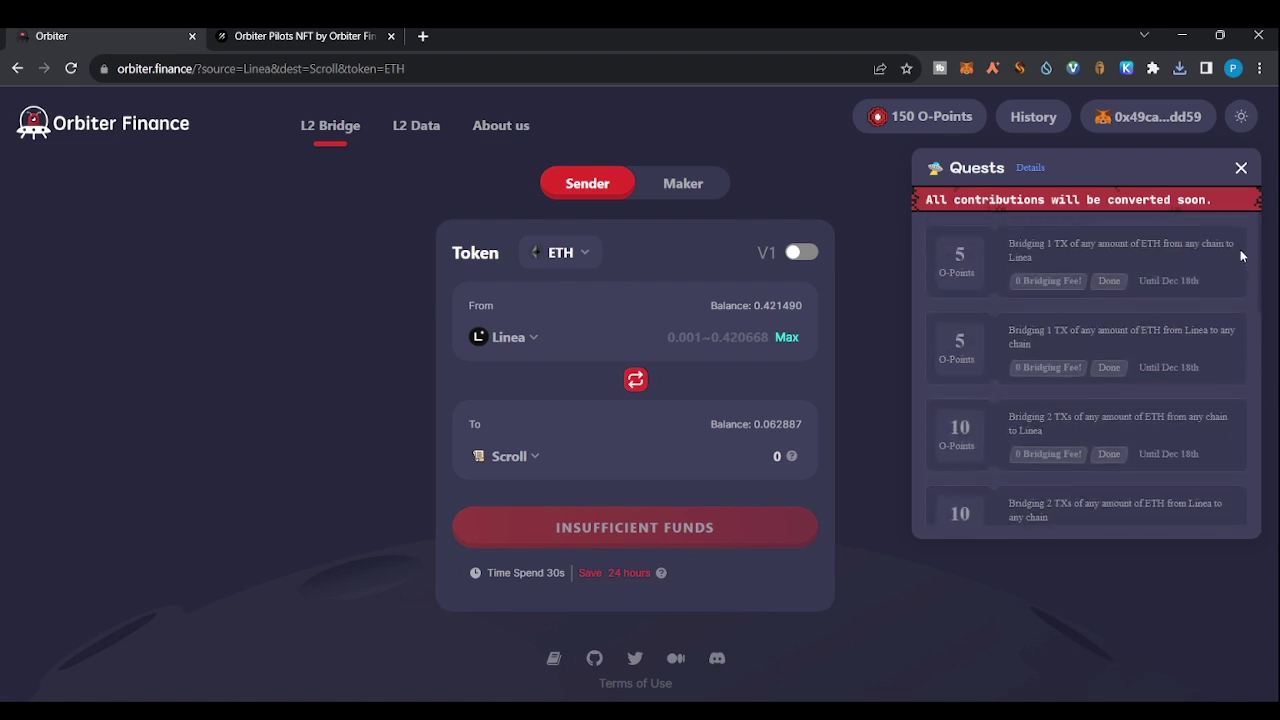